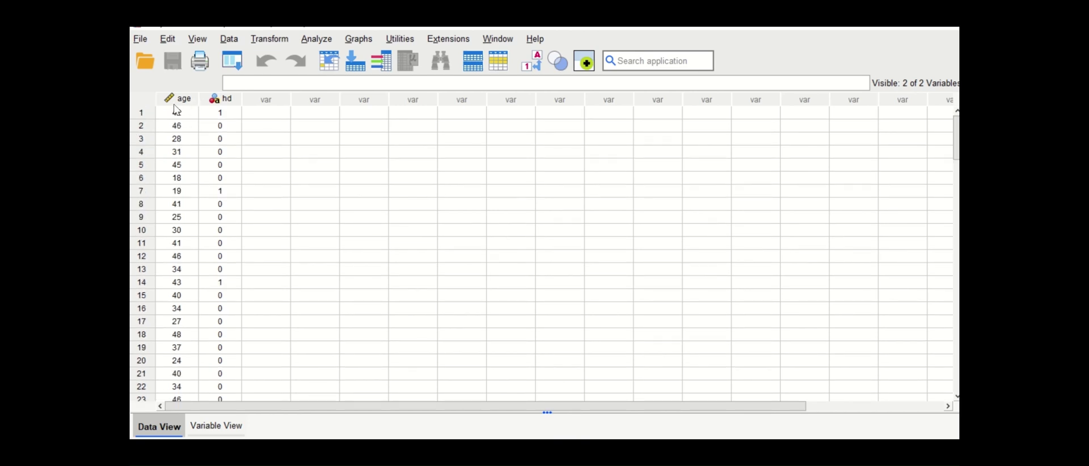
- Review the variable definitions and the value labels of hd, and look through the age and hd records in the data
{"action": "mouse_move", "coordinate": [229, 105]}
{"action": "left_click", "coordinate": [214, 427]}
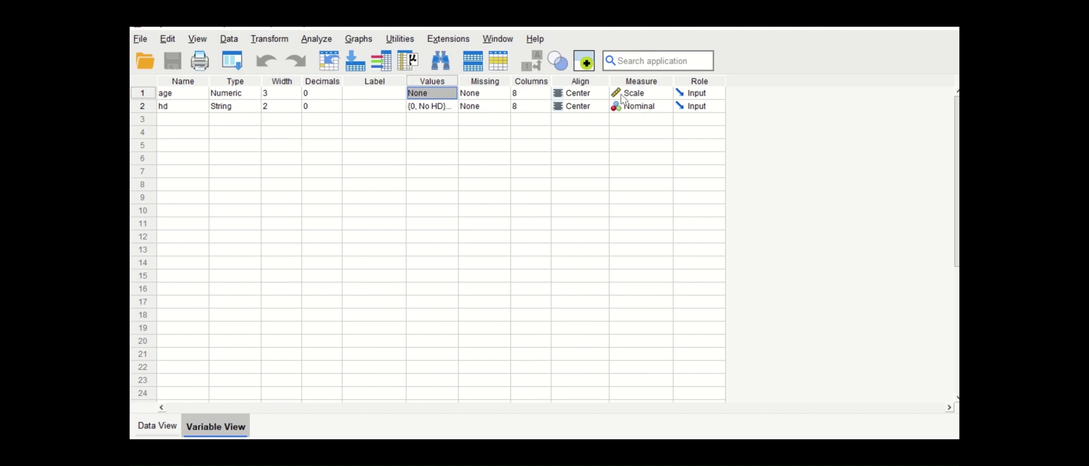
{"action": "left_click", "coordinate": [444, 105]}
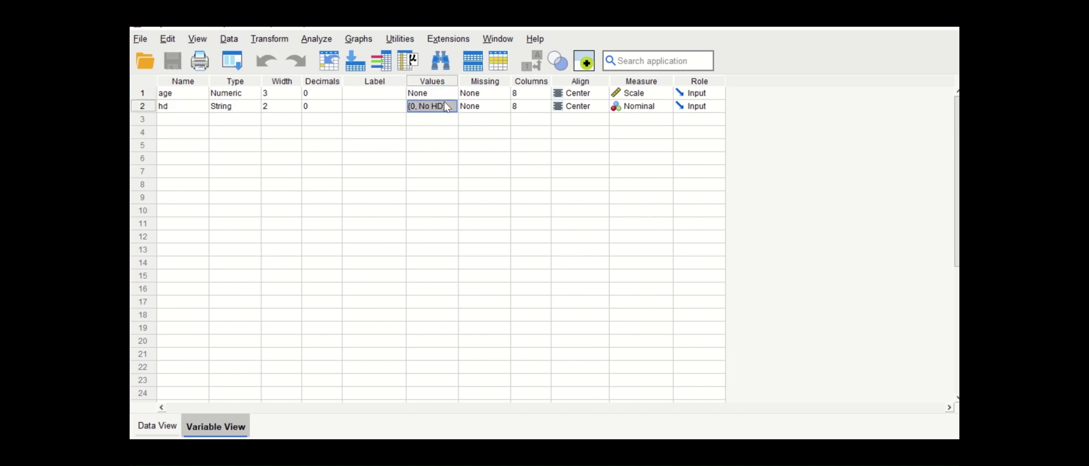
{"action": "left_click", "coordinate": [453, 106]}
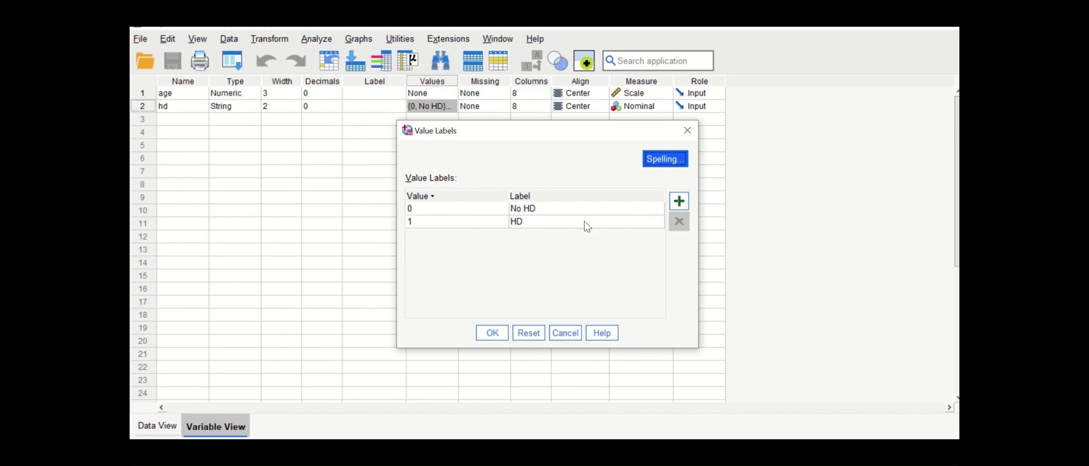
{"action": "left_click", "coordinate": [695, 135]}
{"action": "left_click", "coordinate": [163, 424]}
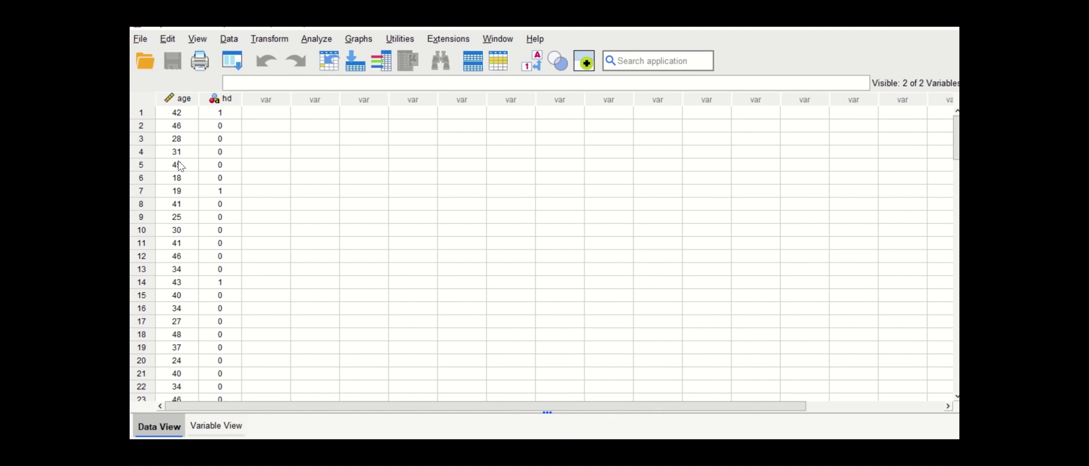
{"action": "scroll", "coordinate": [178, 172], "scroll_direction": "down", "scroll_amount": 1}
{"action": "scroll", "coordinate": [179, 177], "scroll_direction": "down", "scroll_amount": 3}
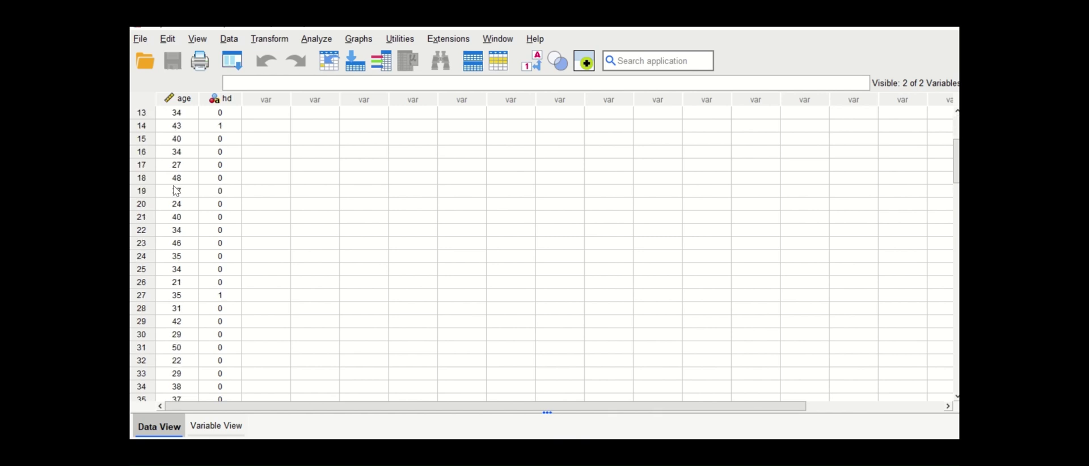
{"action": "scroll", "coordinate": [181, 196], "scroll_direction": "up", "scroll_amount": 4}
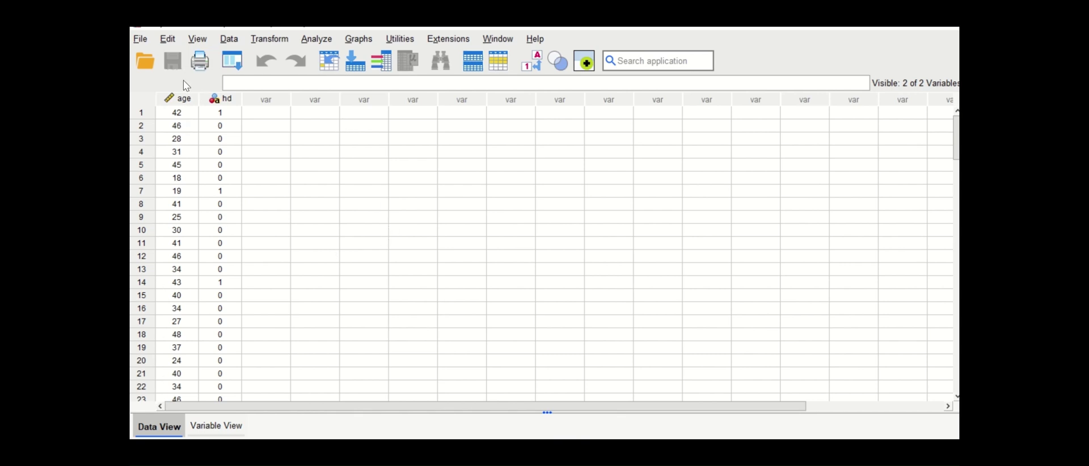
- Set up a Frequencies analysis from cleared settings with age and hd as its variables
{"action": "left_click", "coordinate": [318, 37]}
{"action": "mouse_move", "coordinate": [326, 88]}
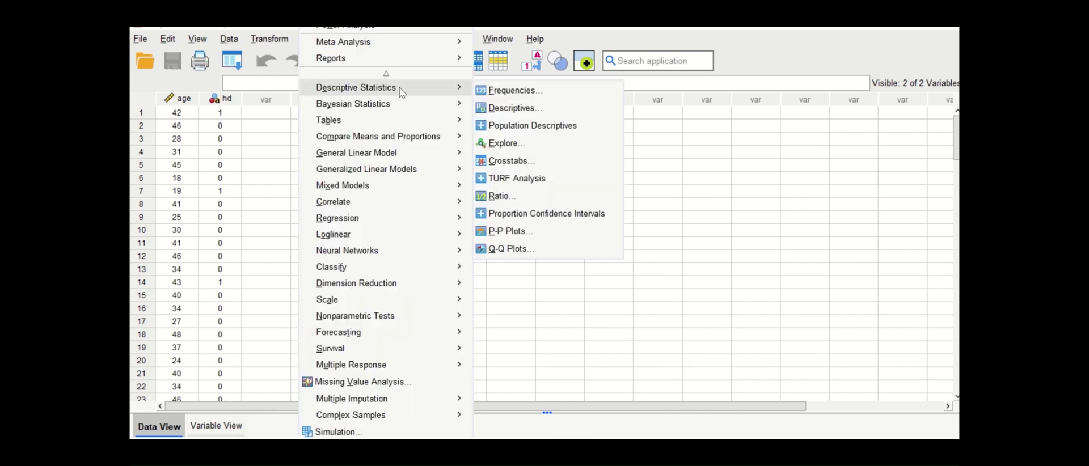
{"action": "left_click", "coordinate": [511, 90]}
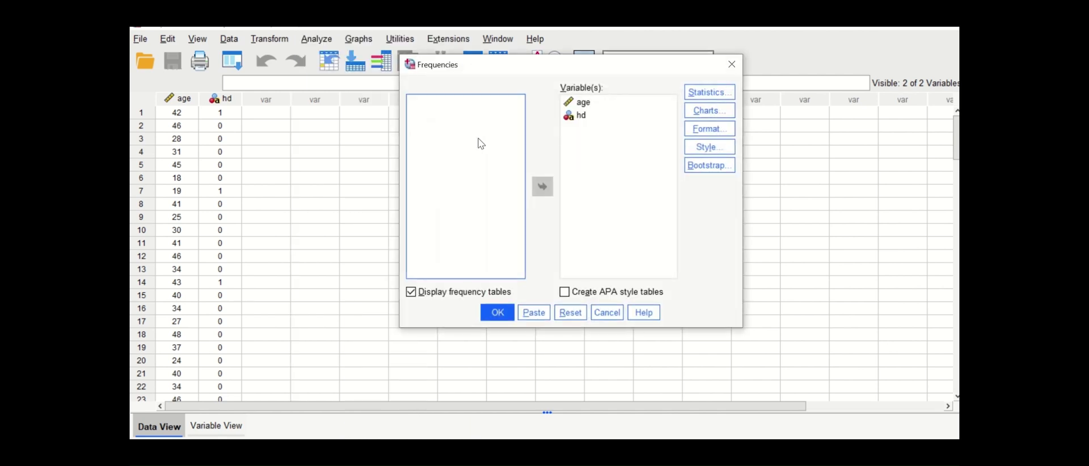
{"action": "left_click", "coordinate": [571, 313]}
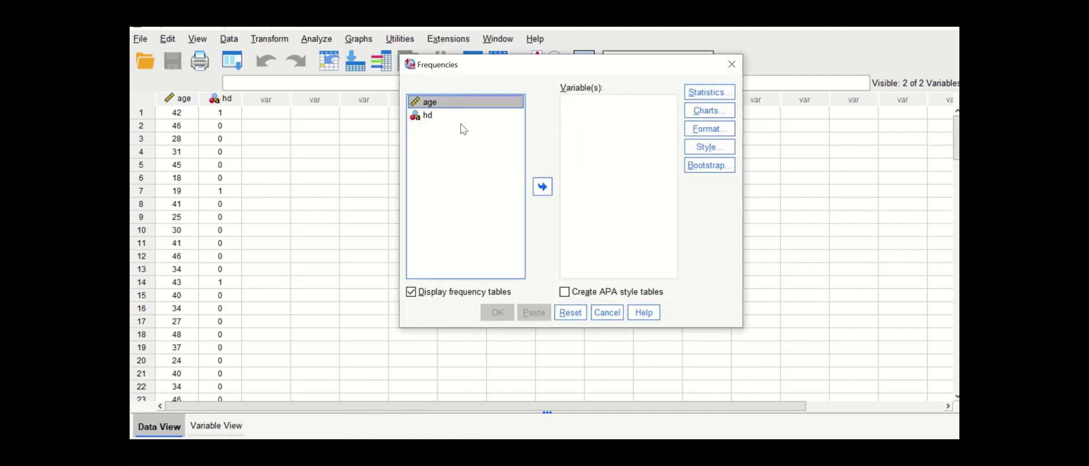
{"action": "left_click", "coordinate": [542, 187]}
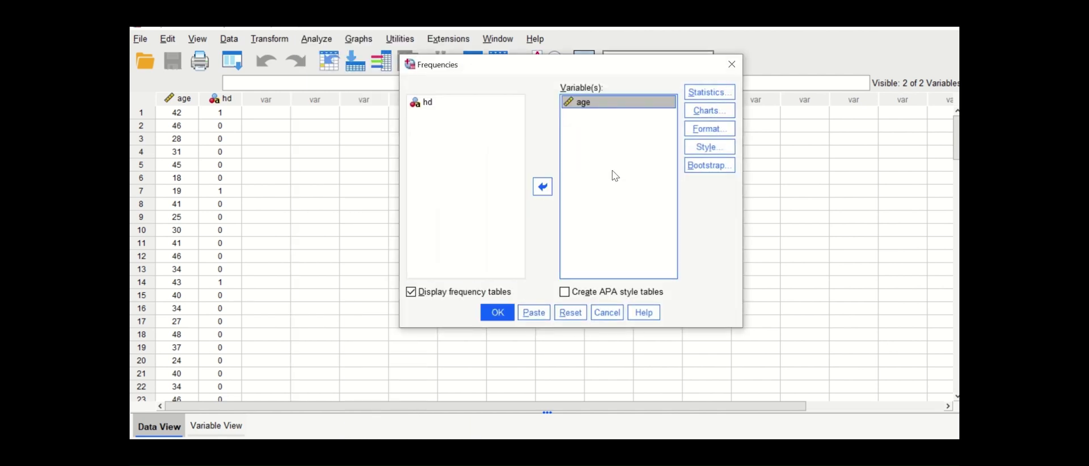
{"action": "left_click", "coordinate": [426, 105]}
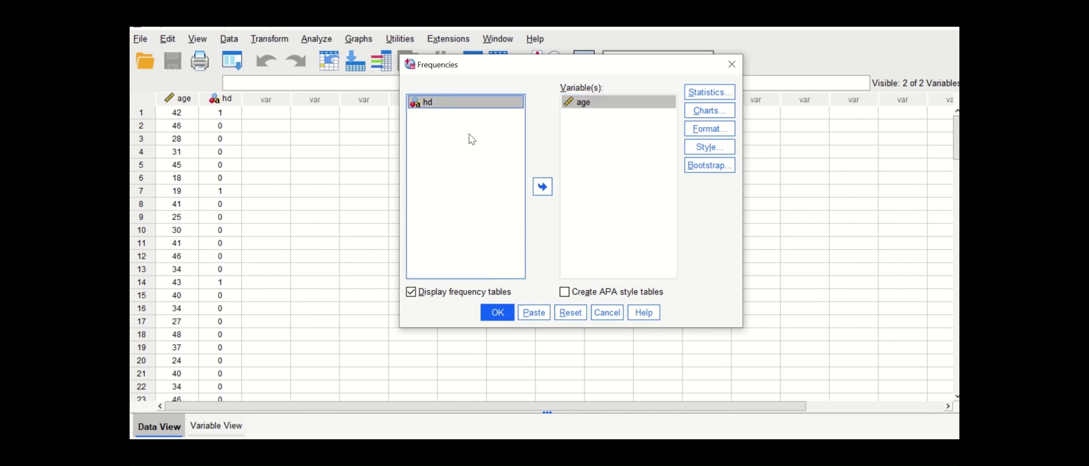
{"action": "left_click", "coordinate": [542, 187]}
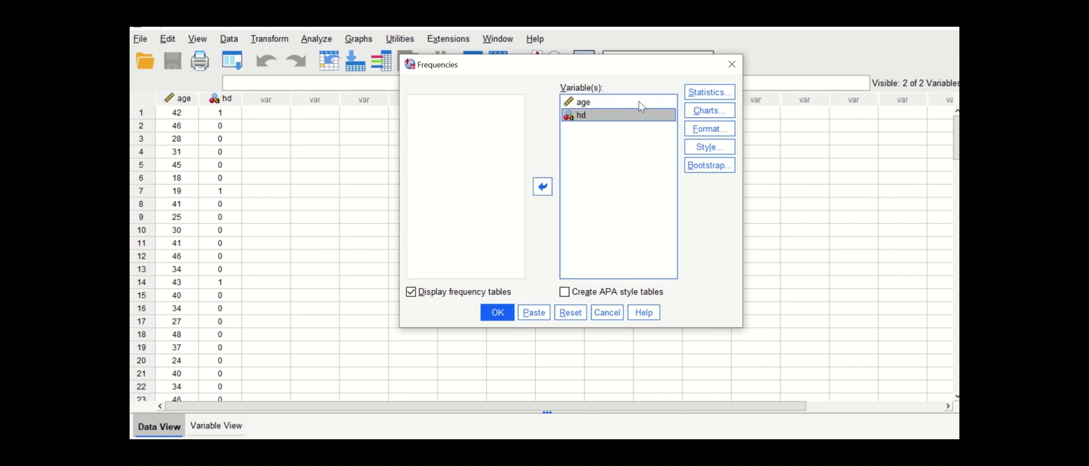
- Include the minimum and maximum statistics in the Frequencies analysis
{"action": "left_click", "coordinate": [702, 96]}
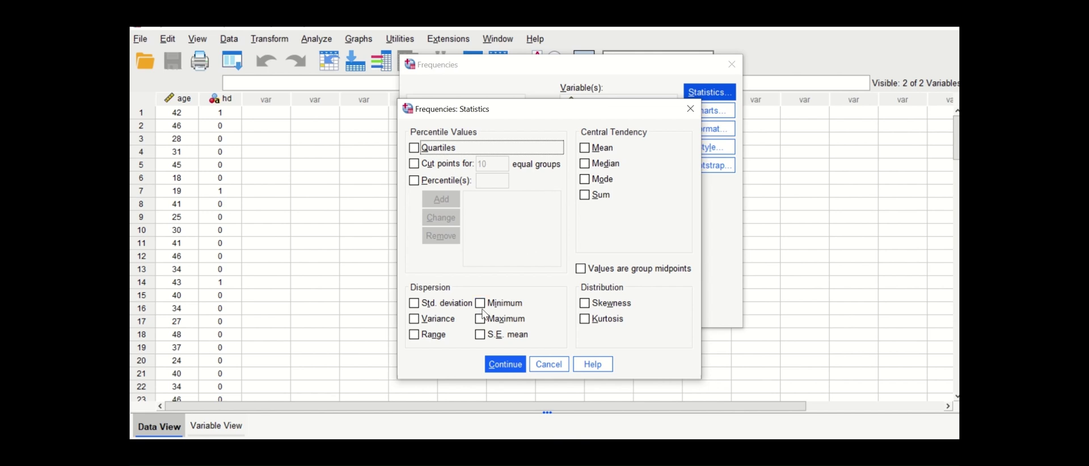
{"action": "left_click", "coordinate": [482, 305]}
{"action": "left_click", "coordinate": [481, 319]}
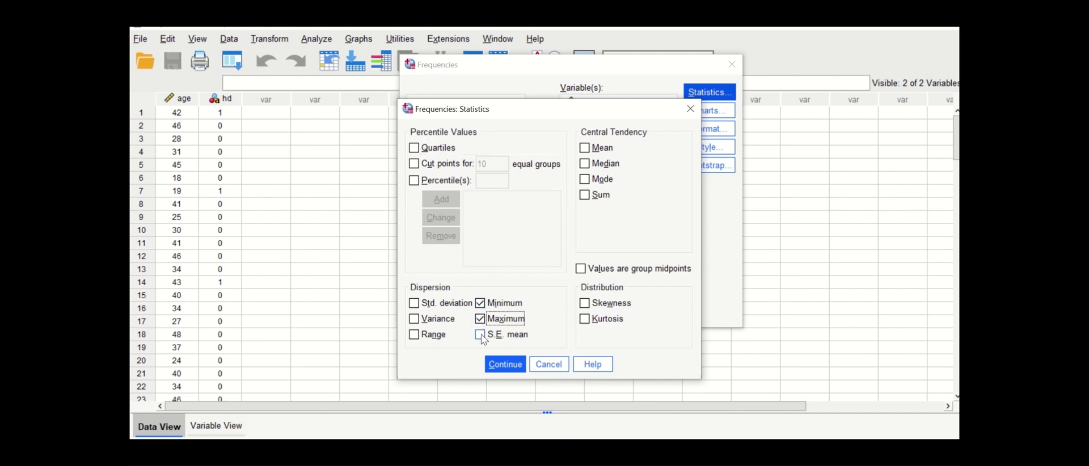
{"action": "left_click", "coordinate": [510, 366]}
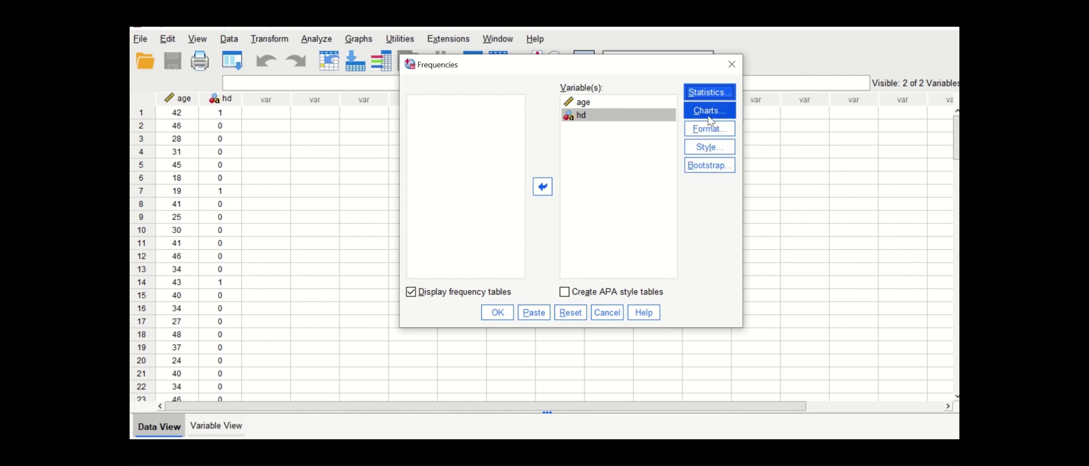
- Check the chart and format options, leave them at their defaults, and run the Frequencies analysis
{"action": "left_click", "coordinate": [710, 111]}
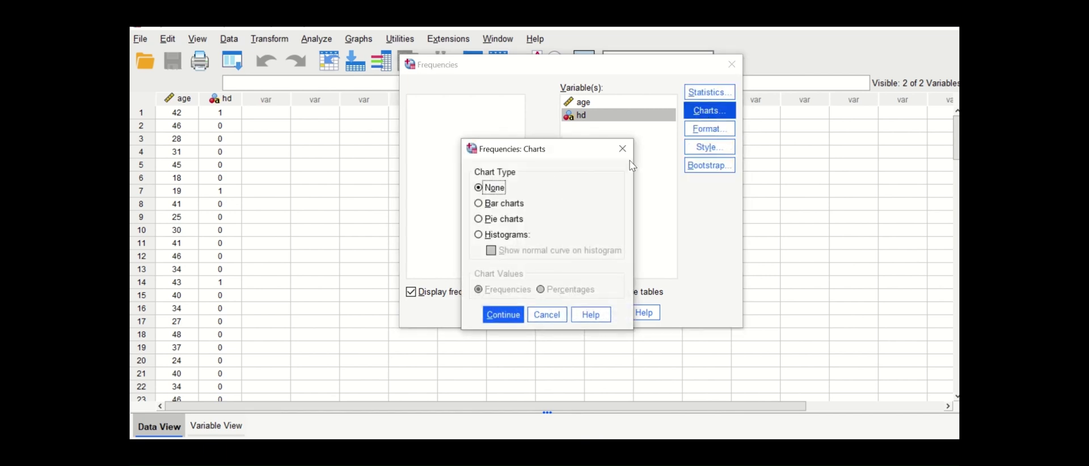
{"action": "left_click", "coordinate": [623, 150]}
{"action": "left_click", "coordinate": [709, 129]}
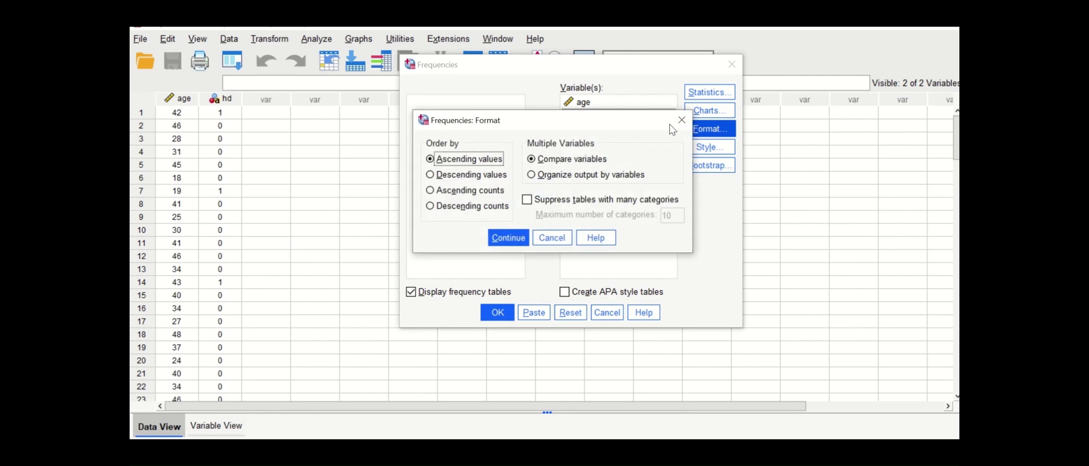
{"action": "left_click", "coordinate": [683, 120]}
{"action": "left_click", "coordinate": [498, 312]}
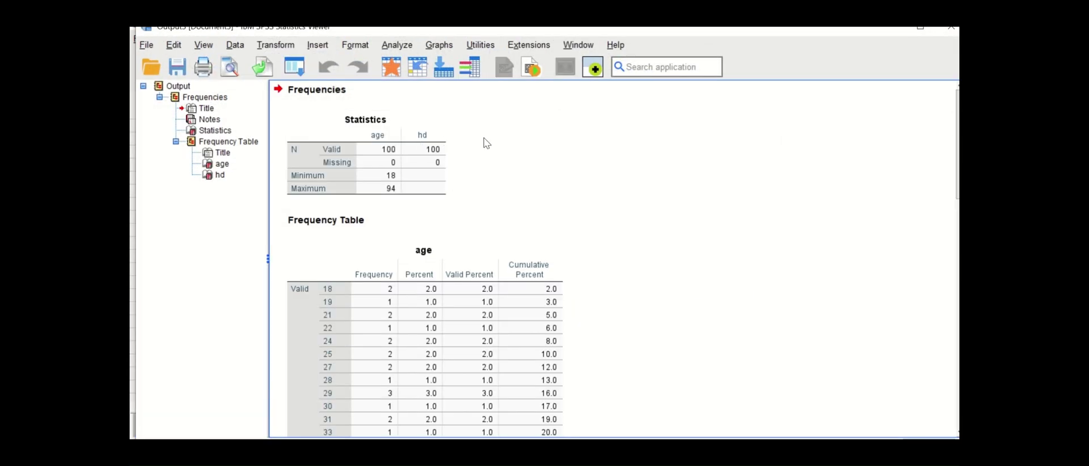
- Examine the Statistics table for the valid and missing counts and the minimum and maximum age
{"action": "left_click", "coordinate": [306, 136]}
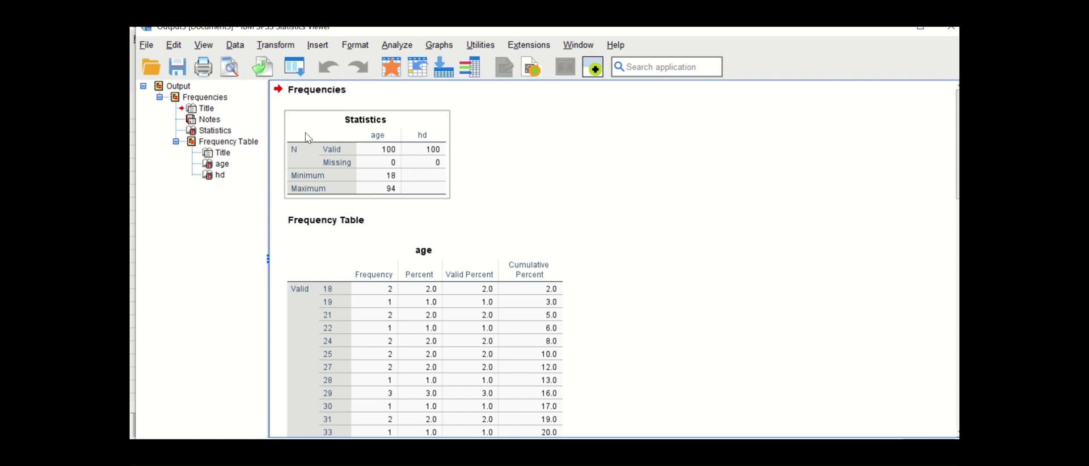
{"action": "left_click", "coordinate": [465, 173]}
{"action": "left_click", "coordinate": [381, 165]}
{"action": "left_click", "coordinate": [381, 216]}
{"action": "left_click", "coordinate": [382, 191]}
{"action": "left_click", "coordinate": [493, 202]}
{"action": "left_click", "coordinate": [596, 213]}
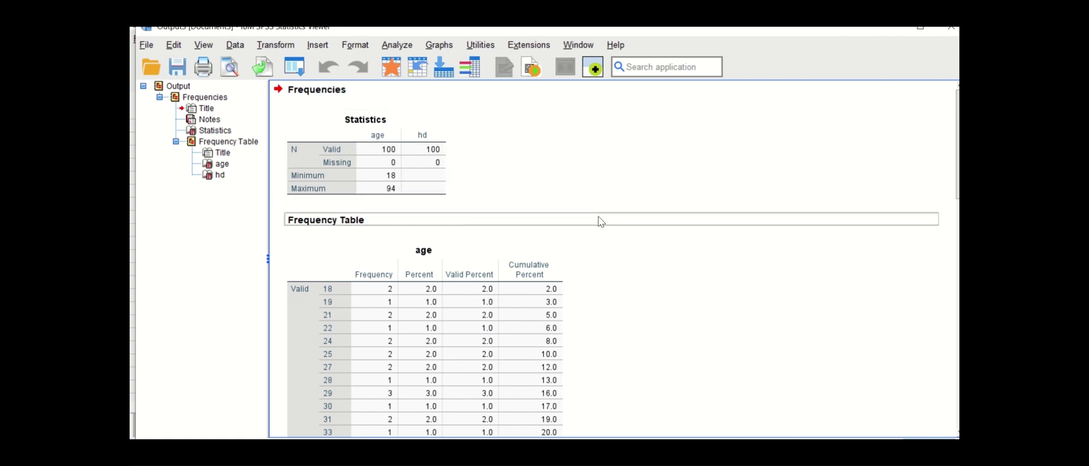
- Examine the frequency tables for age and hd, and close the output without saving it
{"action": "scroll", "coordinate": [616, 224], "scroll_direction": "down", "scroll_amount": 3}
{"action": "scroll", "coordinate": [615, 223], "scroll_direction": "down", "scroll_amount": 13}
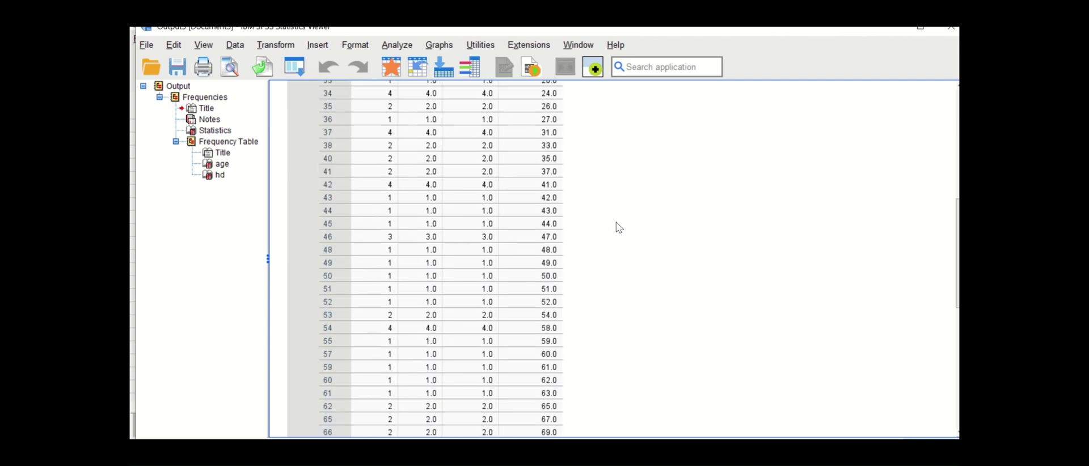
{"action": "left_click", "coordinate": [380, 352]}
{"action": "left_click", "coordinate": [360, 247]}
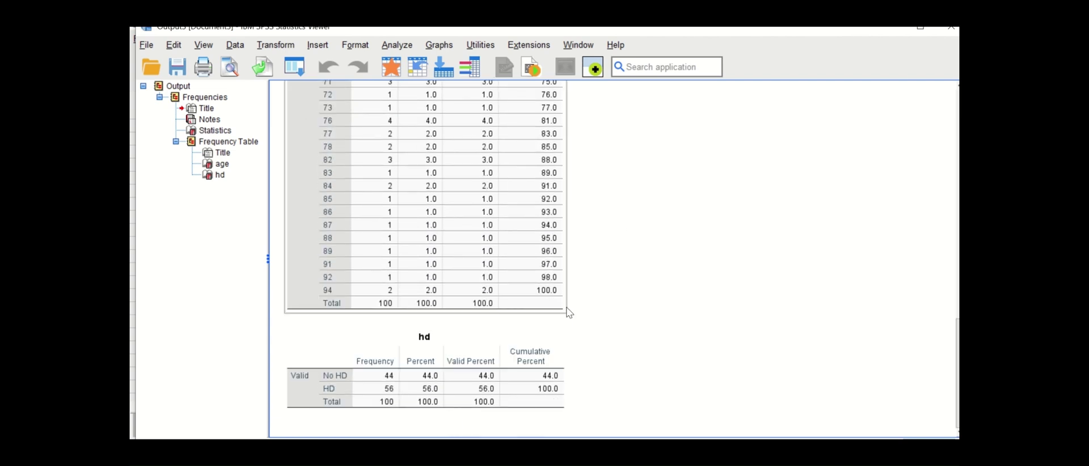
{"action": "left_click", "coordinate": [493, 401]}
{"action": "left_click", "coordinate": [340, 305]}
{"action": "left_click", "coordinate": [443, 379]}
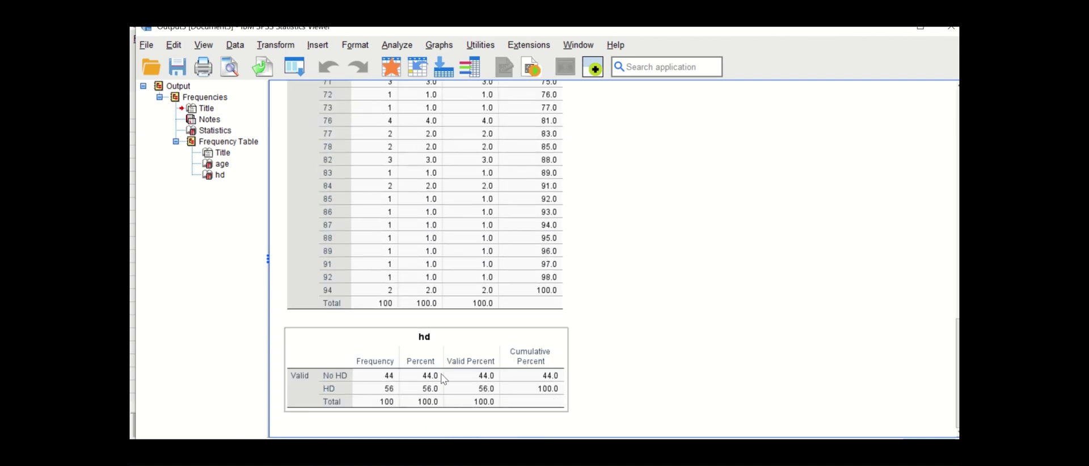
{"action": "left_click", "coordinate": [434, 324]}
{"action": "left_click", "coordinate": [407, 392]}
{"action": "left_click", "coordinate": [408, 423]}
{"action": "left_click", "coordinate": [409, 378]}
{"action": "left_click", "coordinate": [952, 27]}
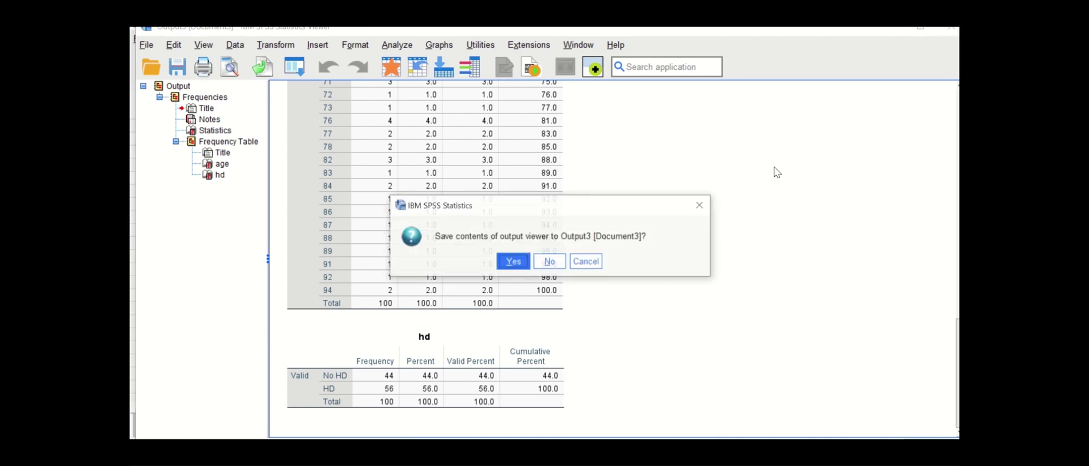
{"action": "left_click", "coordinate": [549, 262]}
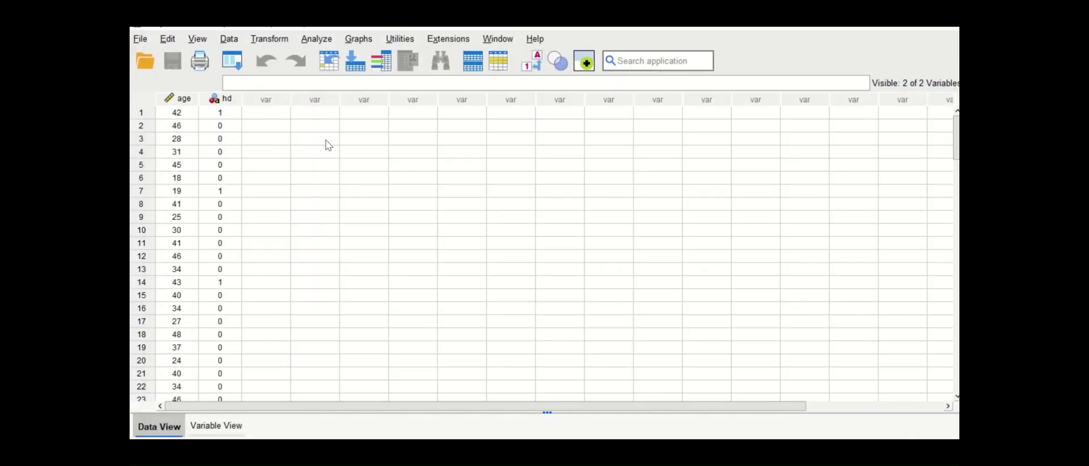
- Start a Binary Logistic regression from cleared settings with hd as the dependent variable
{"action": "left_click", "coordinate": [319, 38]}
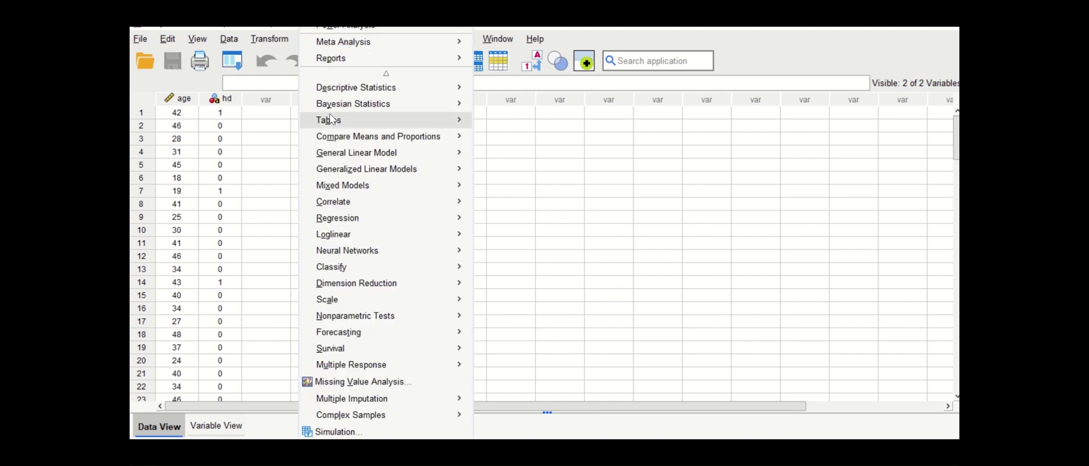
{"action": "mouse_move", "coordinate": [346, 223]}
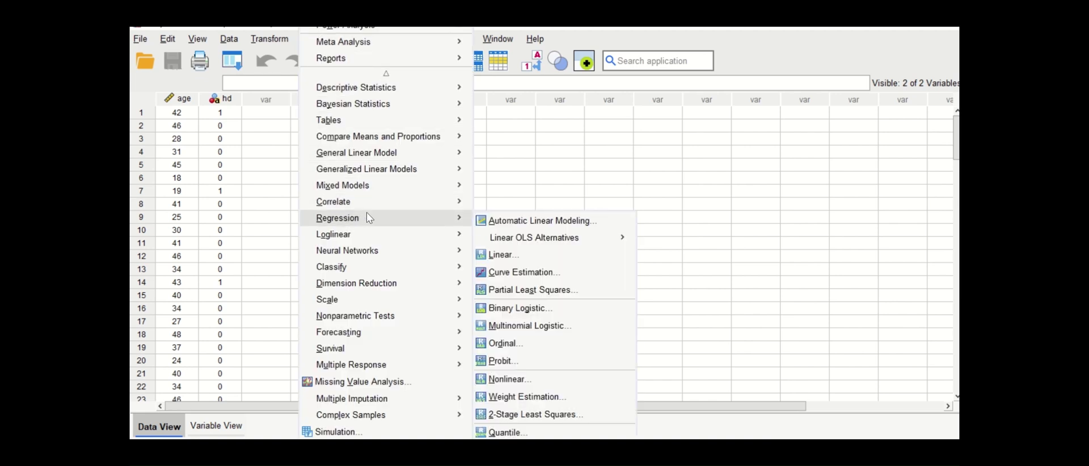
{"action": "left_click", "coordinate": [557, 314]}
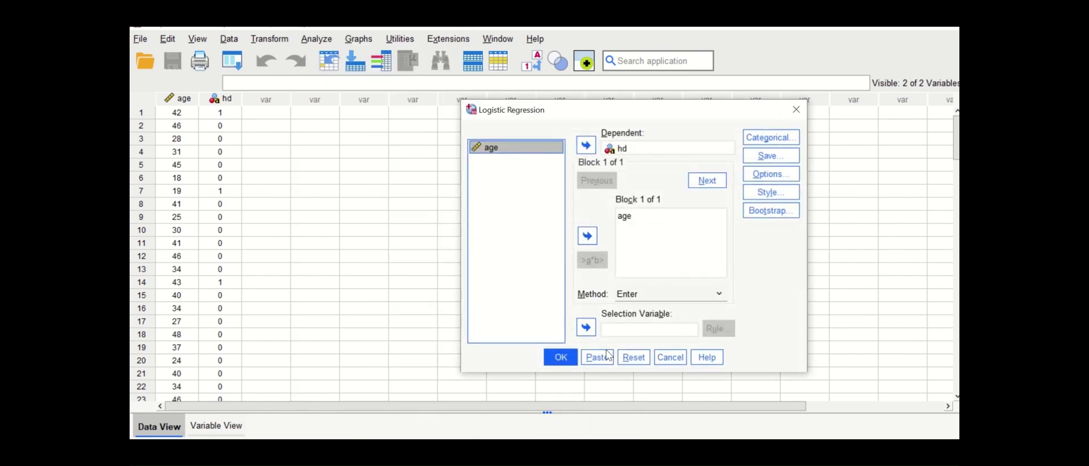
{"action": "left_click", "coordinate": [633, 357]}
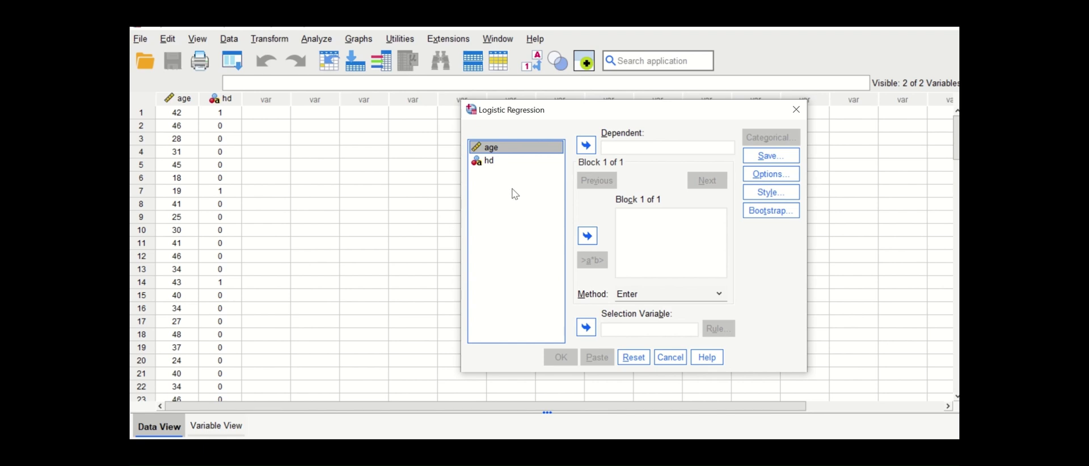
{"action": "left_click", "coordinate": [492, 163]}
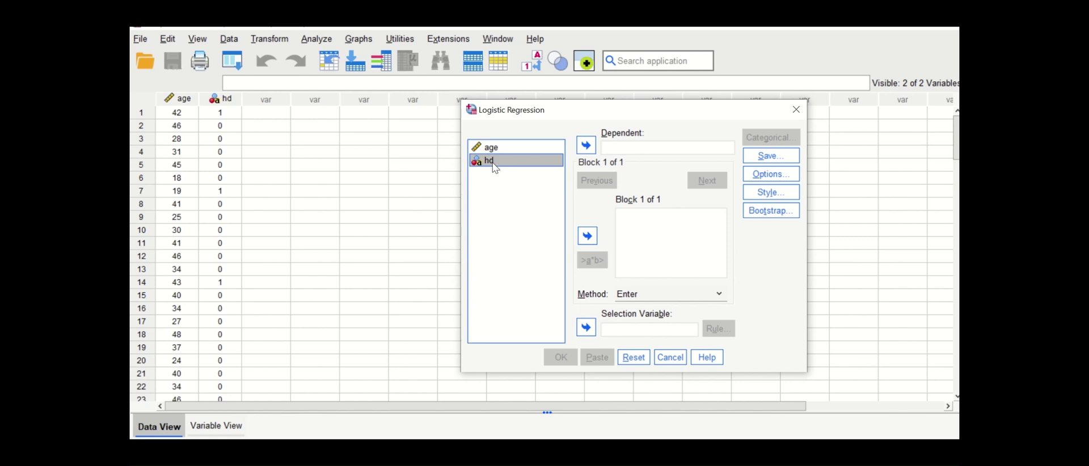
{"action": "left_click", "coordinate": [587, 145]}
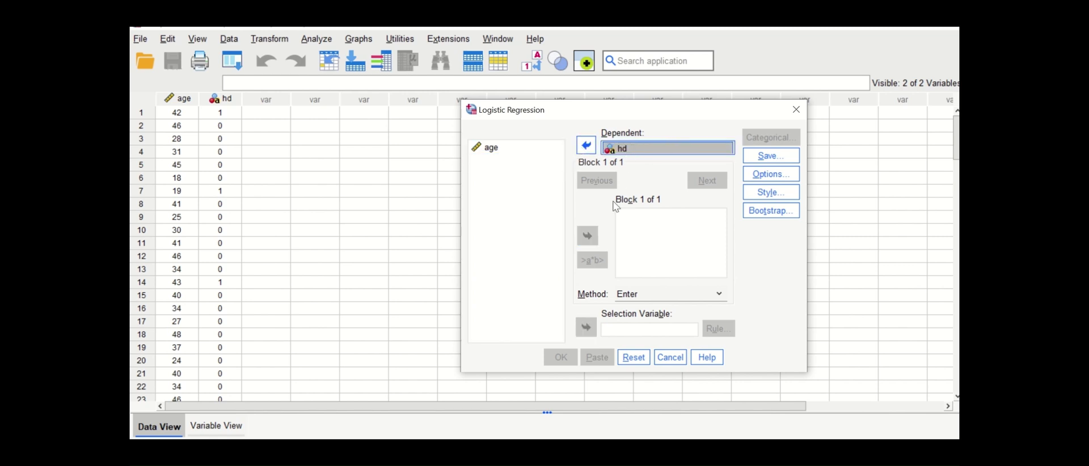
- Add age as the covariate in block 1 of the logistic regression and check the categorical covariate settings without defining any
{"action": "left_click", "coordinate": [495, 147]}
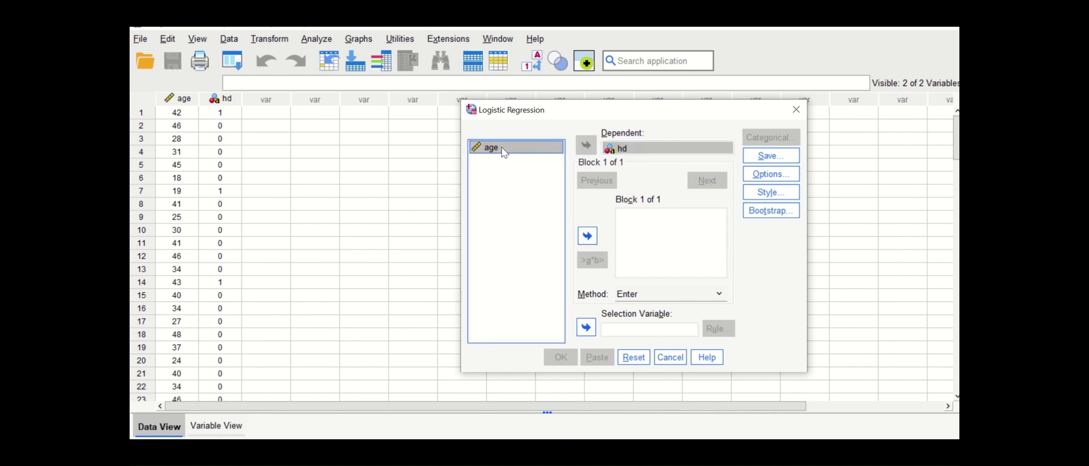
{"action": "left_click_drag", "start_coordinate": [503, 149], "coordinate": [641, 230]}
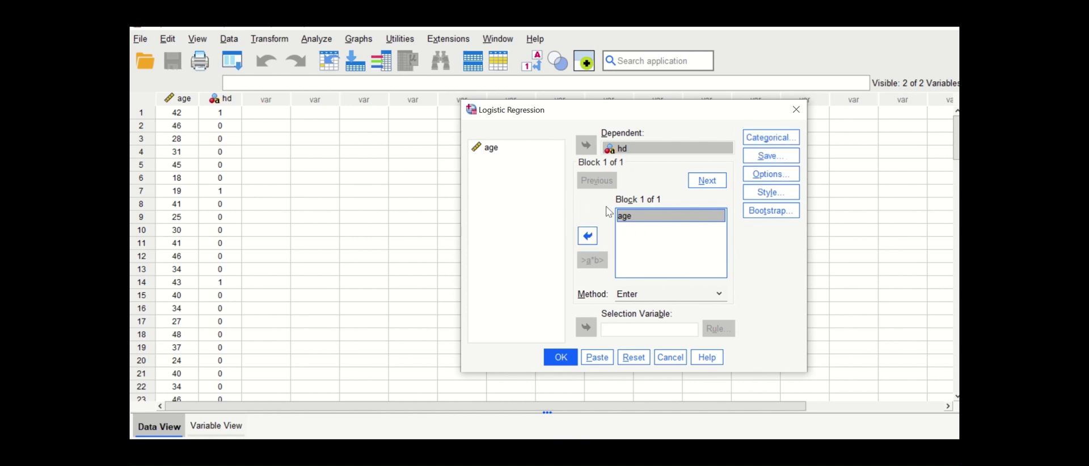
{"action": "left_click", "coordinate": [771, 138]}
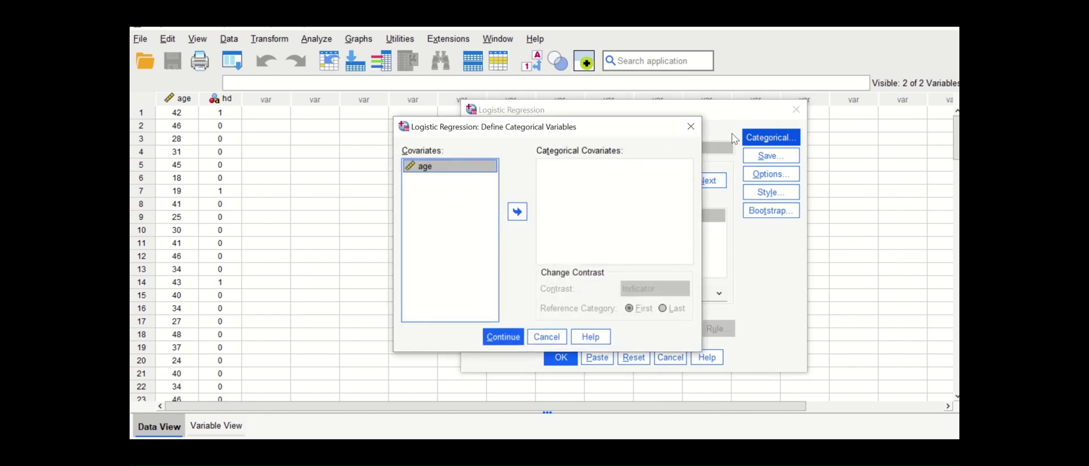
{"action": "left_click", "coordinate": [690, 132]}
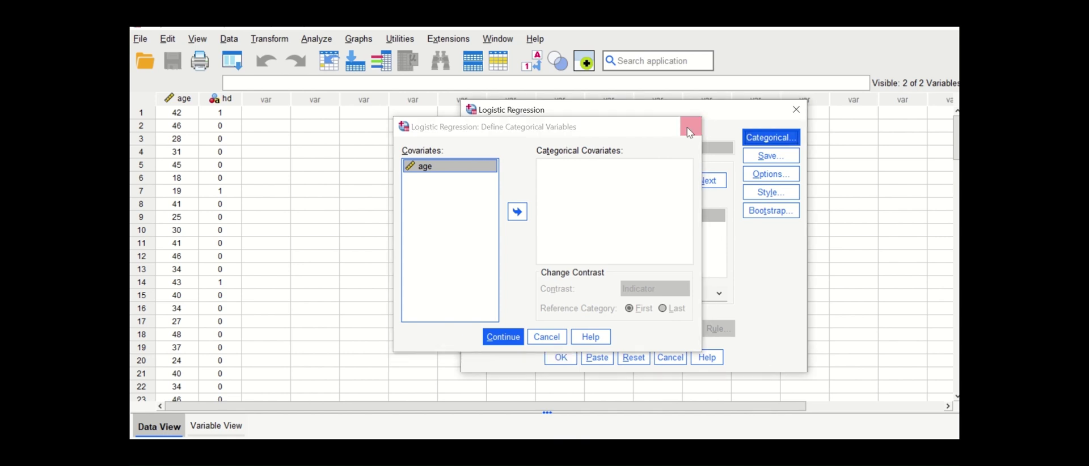
- Enable classification plots, Hosmer-Lemeshow goodness-of-fit and the 95% CI for exp(B), and run the logistic regression
{"action": "left_click", "coordinate": [766, 176]}
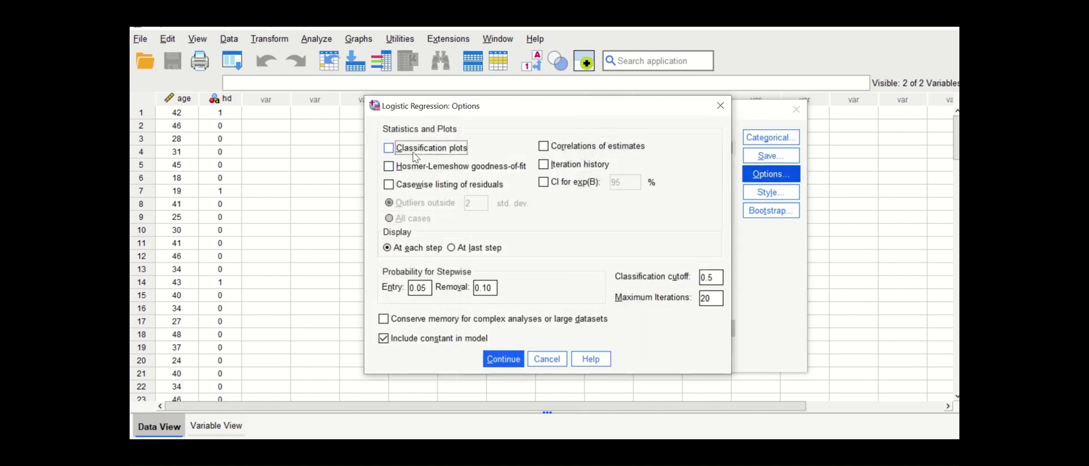
{"action": "left_click", "coordinate": [391, 168]}
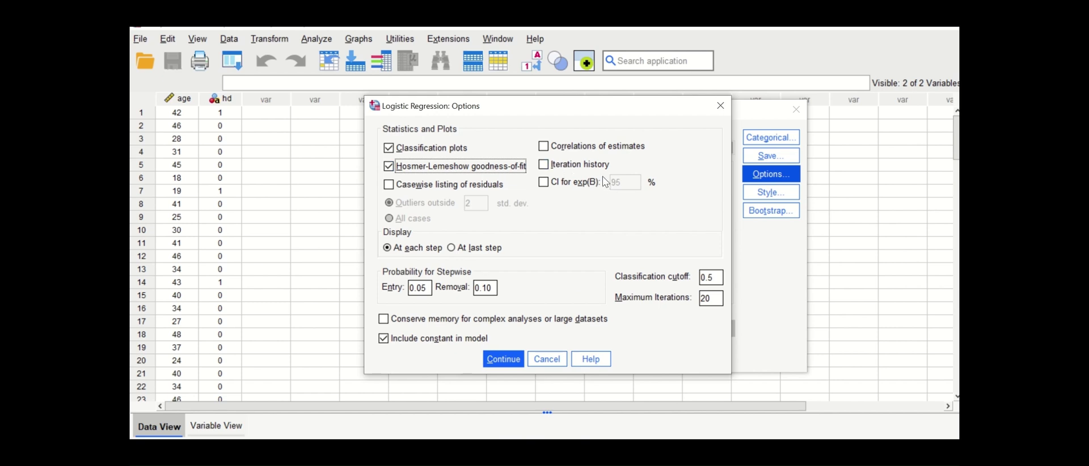
{"action": "left_click", "coordinate": [545, 185]}
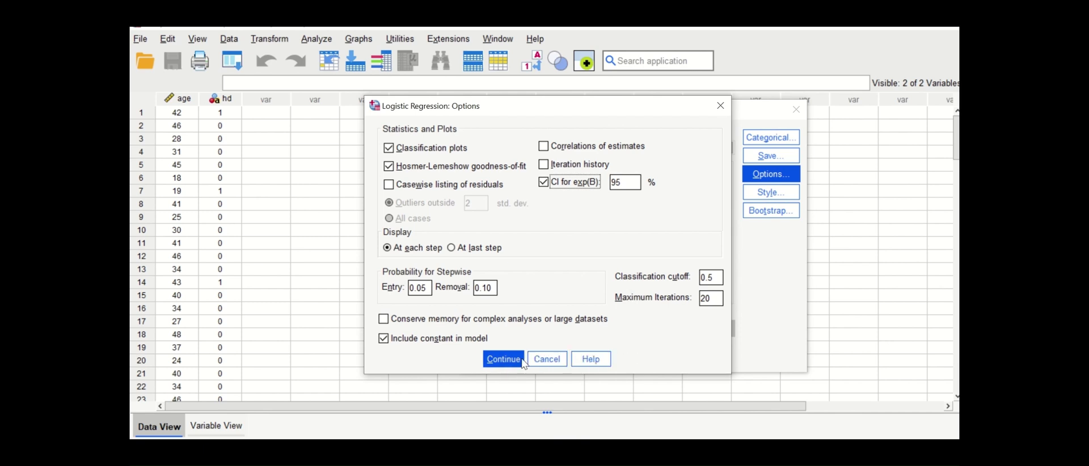
{"action": "left_click", "coordinate": [503, 359]}
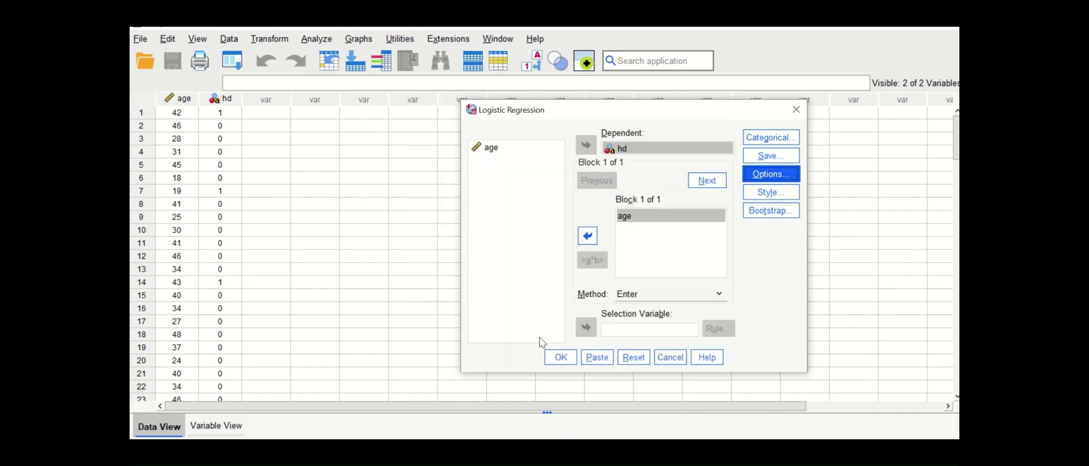
{"action": "left_click", "coordinate": [561, 357]}
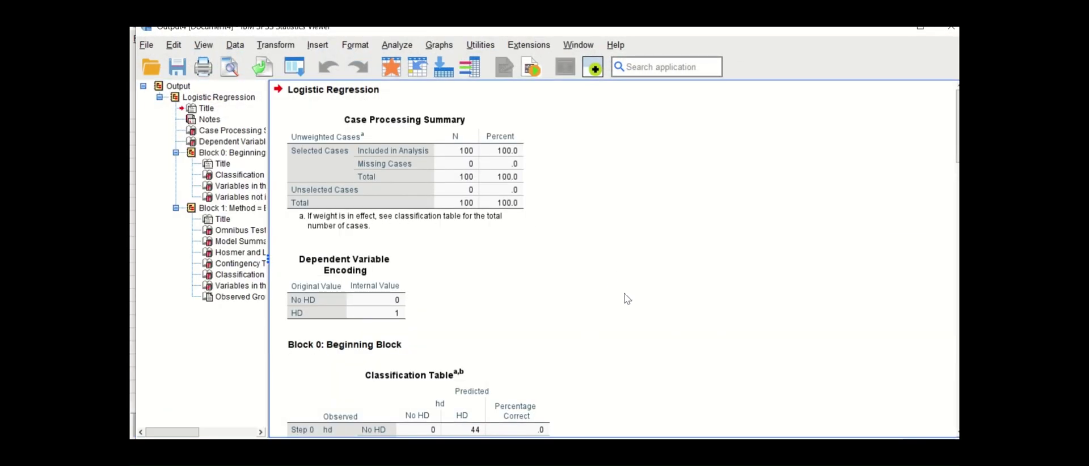
- Examine the Case Processing Summary and the Dependent Variable Encoding table for included cases and the coding of hd
{"action": "scroll", "coordinate": [645, 311], "scroll_direction": "down", "scroll_amount": 20}
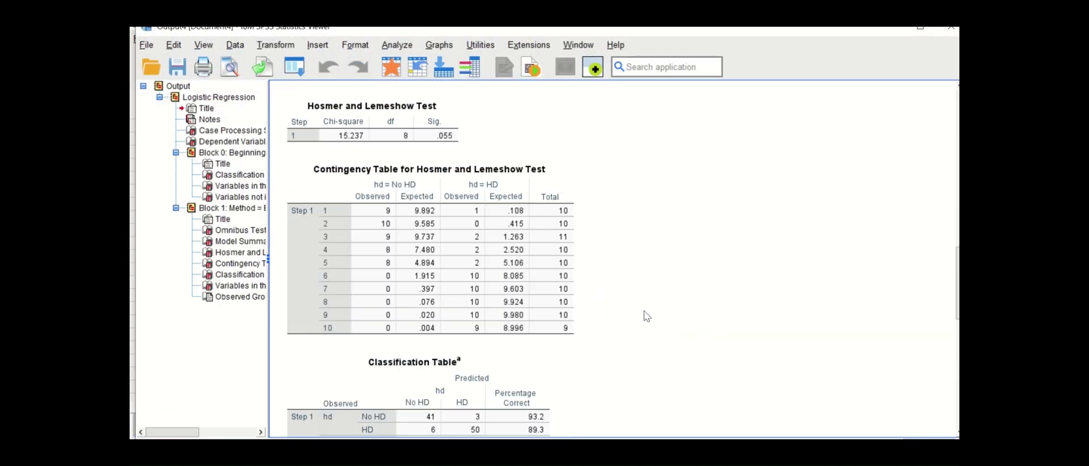
{"action": "scroll", "coordinate": [642, 314], "scroll_direction": "up", "scroll_amount": 20}
{"action": "left_click", "coordinate": [526, 133]}
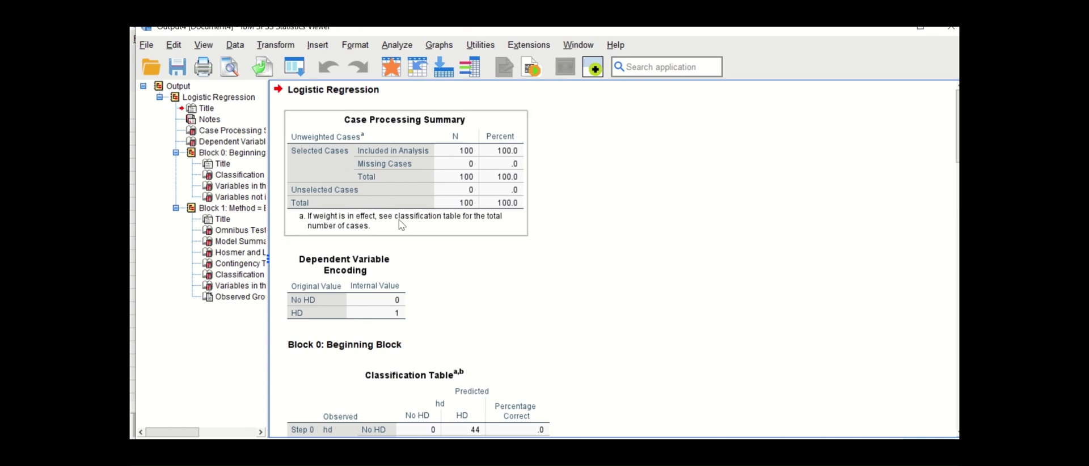
{"action": "left_click", "coordinate": [571, 226]}
{"action": "left_click", "coordinate": [511, 188]}
{"action": "left_click", "coordinate": [533, 165]}
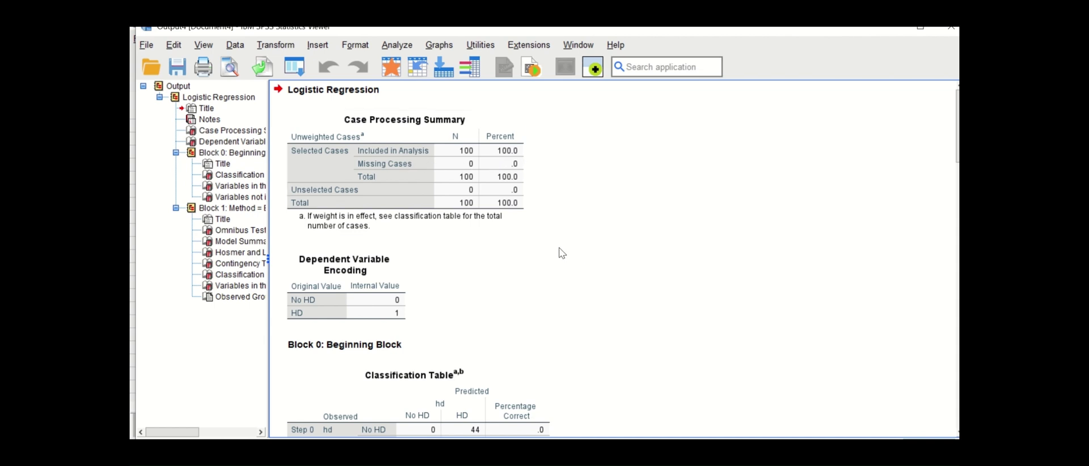
{"action": "scroll", "coordinate": [561, 252], "scroll_direction": "down", "scroll_amount": 2}
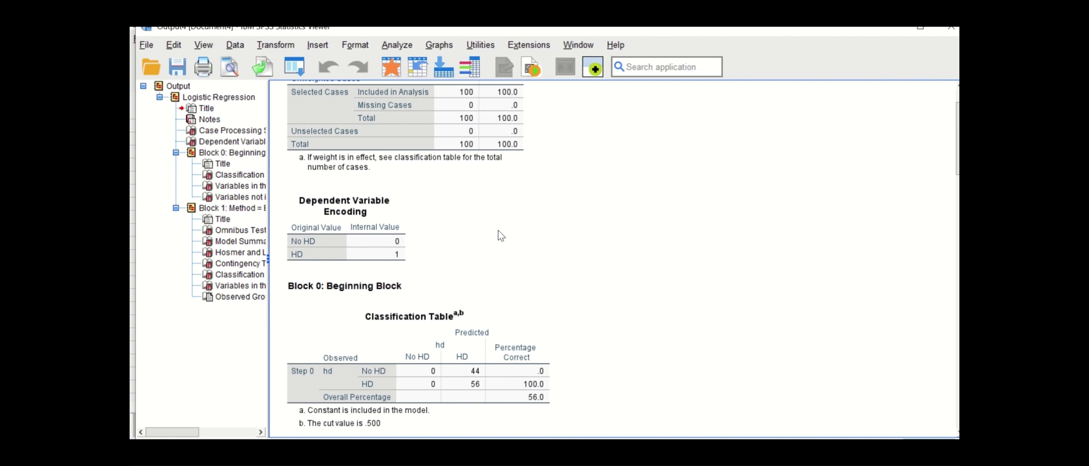
{"action": "left_click", "coordinate": [354, 244]}
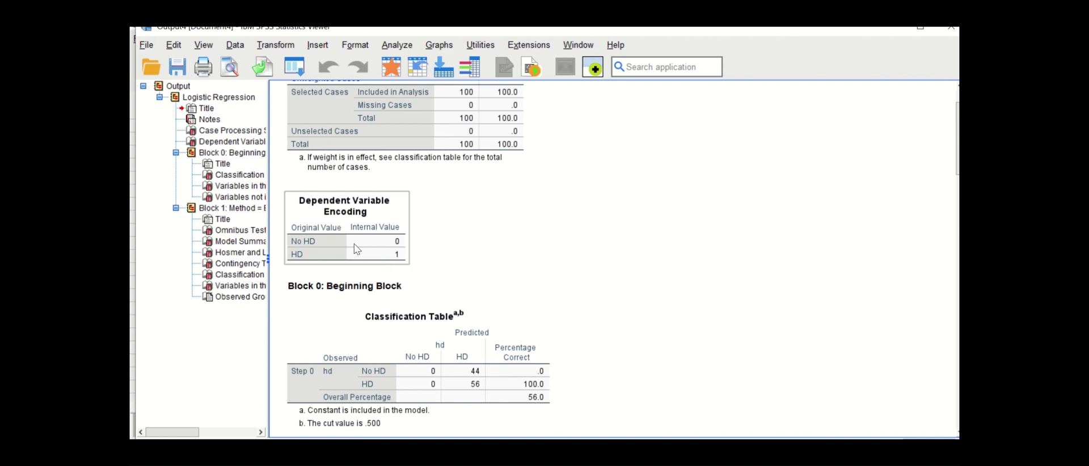
{"action": "left_click", "coordinate": [456, 256]}
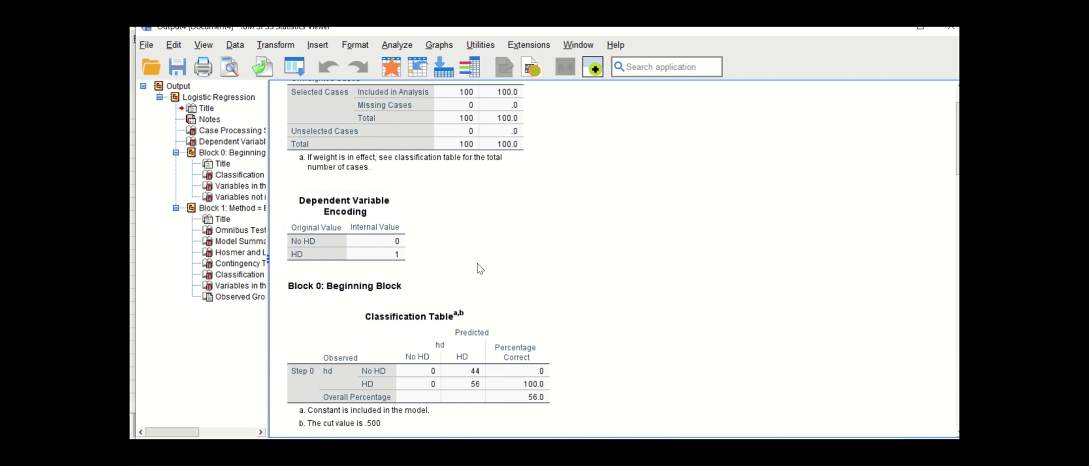
{"action": "scroll", "coordinate": [521, 259], "scroll_direction": "down", "scroll_amount": 3}
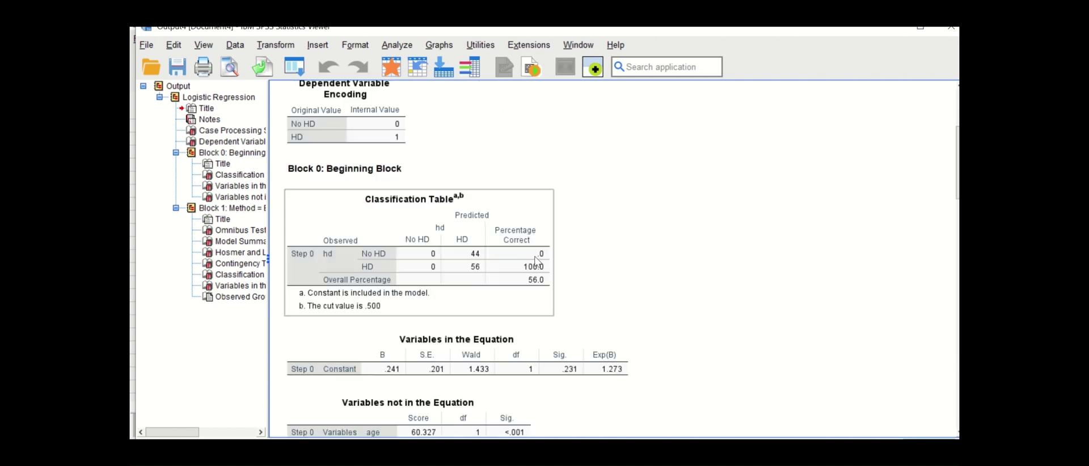
{"action": "left_click", "coordinate": [394, 124]}
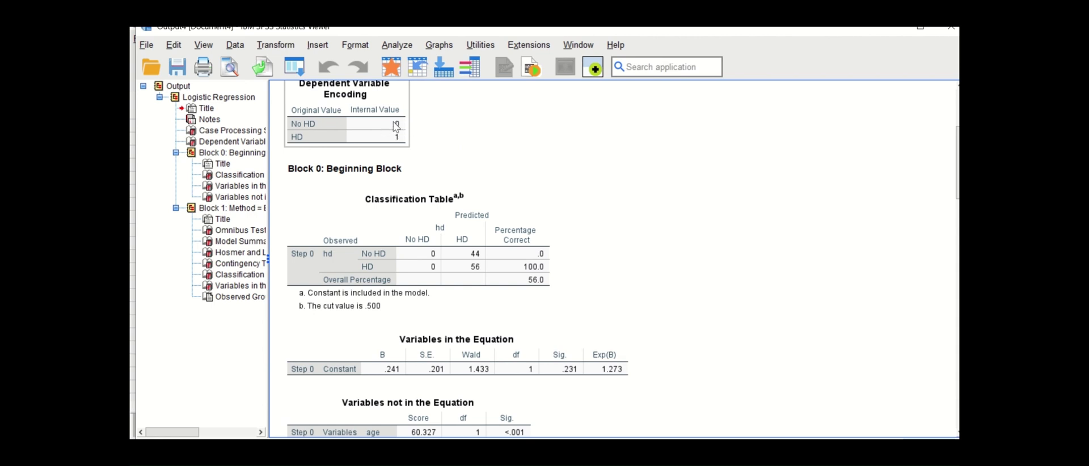
{"action": "left_click", "coordinate": [465, 129]}
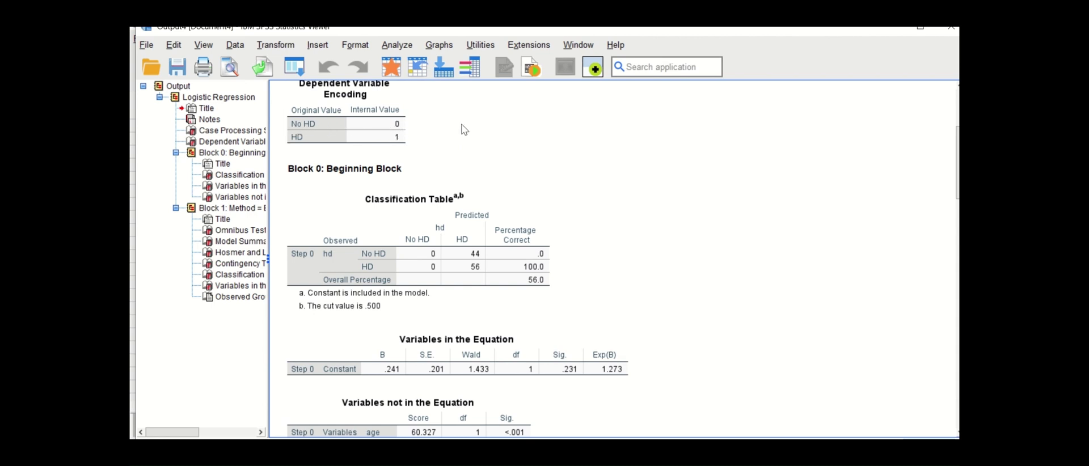
- Skim the whole regression output from the Block 0 tables to the predicted probabilities plot and return to its beginning
{"action": "left_click", "coordinate": [484, 209]}
{"action": "scroll", "coordinate": [560, 258], "scroll_direction": "down", "scroll_amount": 5}
{"action": "scroll", "coordinate": [560, 259], "scroll_direction": "down", "scroll_amount": 15}
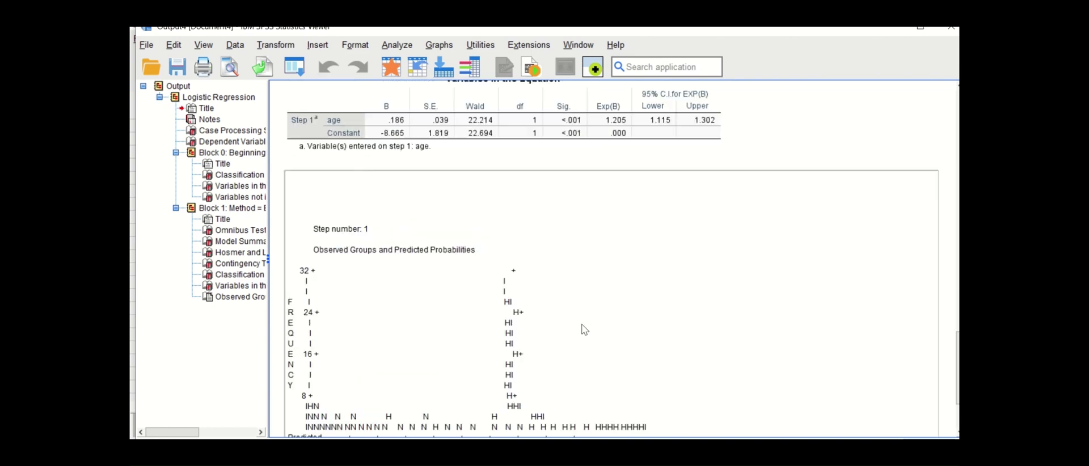
{"action": "scroll", "coordinate": [629, 298], "scroll_direction": "up", "scroll_amount": 6}
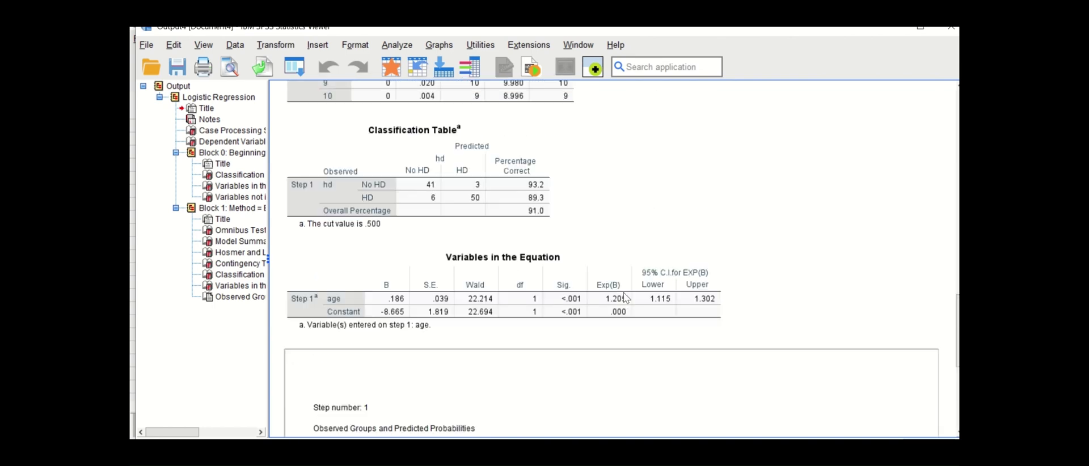
{"action": "scroll", "coordinate": [627, 288], "scroll_direction": "down", "scroll_amount": 6}
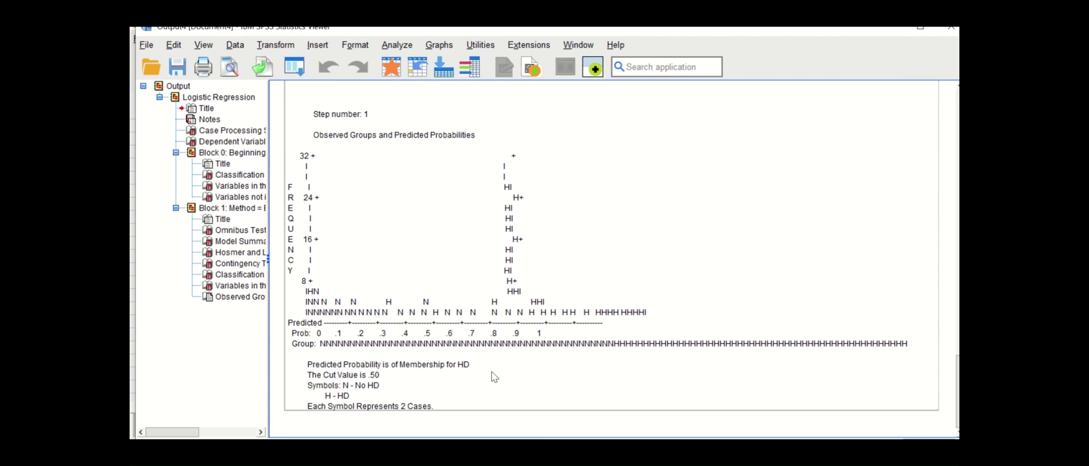
{"action": "scroll", "coordinate": [464, 368], "scroll_direction": "up", "scroll_amount": 15}
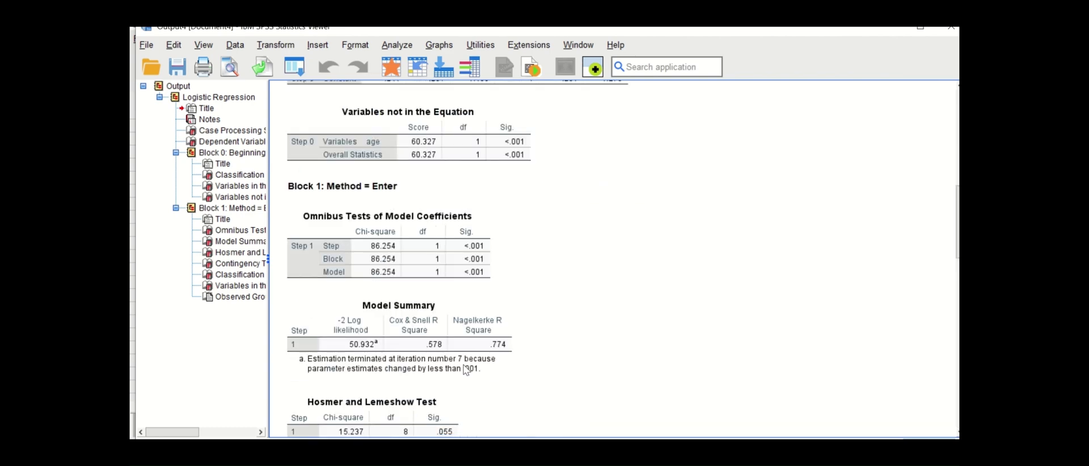
{"action": "scroll", "coordinate": [465, 357], "scroll_direction": "down", "scroll_amount": 3}
{"action": "scroll", "coordinate": [465, 356], "scroll_direction": "up", "scroll_amount": 8}
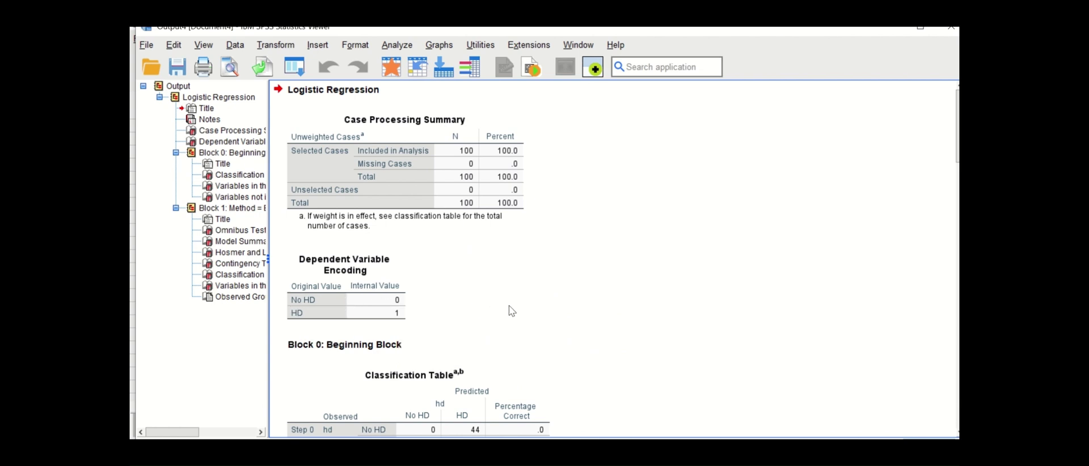
- Examine the Block 0 classification table and the tables of variables in and not in the equation
{"action": "scroll", "coordinate": [582, 307], "scroll_direction": "down", "scroll_amount": 4}
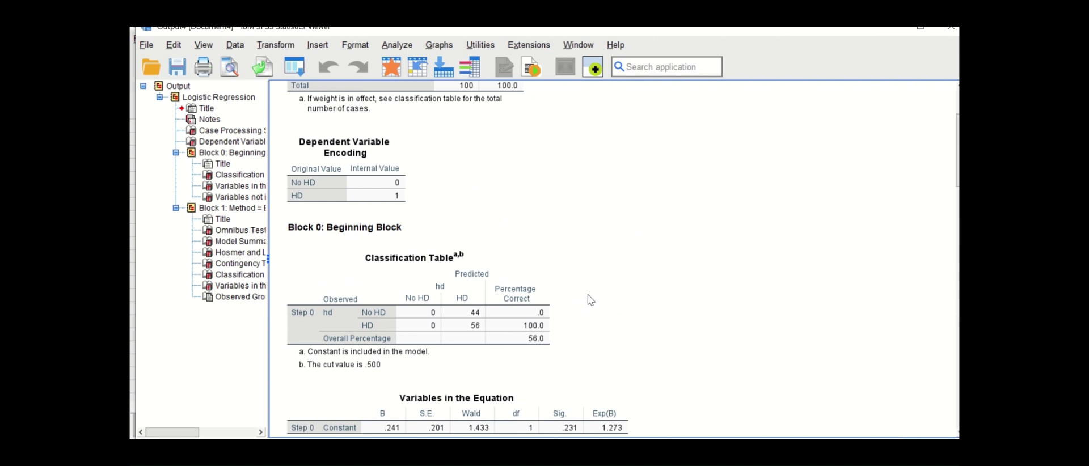
{"action": "scroll", "coordinate": [601, 291], "scroll_direction": "down", "scroll_amount": 2}
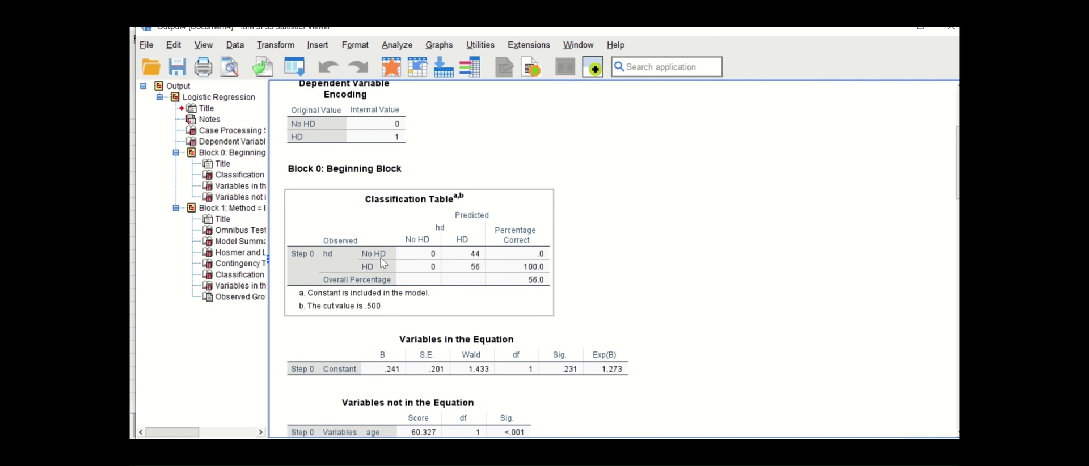
{"action": "scroll", "coordinate": [511, 283], "scroll_direction": "down", "scroll_amount": 2}
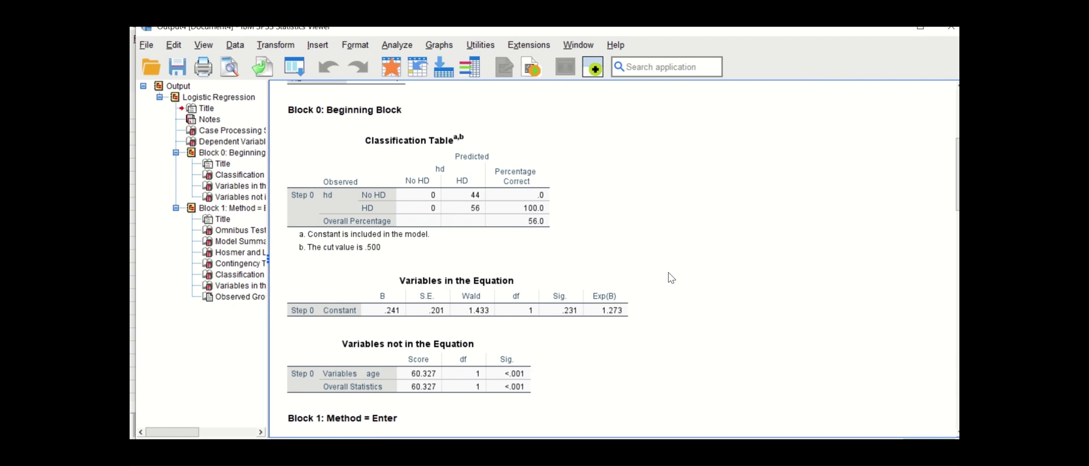
{"action": "scroll", "coordinate": [745, 285], "scroll_direction": "down", "scroll_amount": 2}
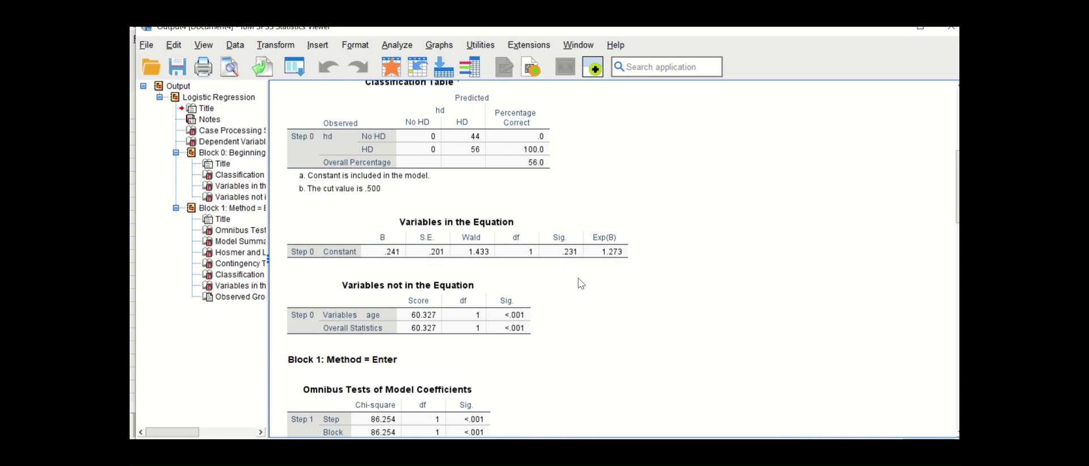
{"action": "scroll", "coordinate": [677, 295], "scroll_direction": "down", "scroll_amount": 2}
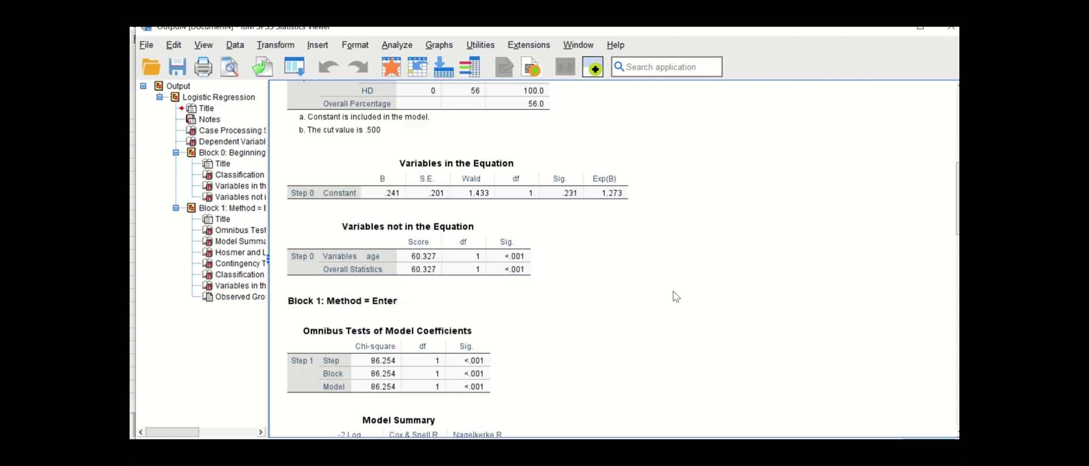
- Examine the Block 1 omnibus tests, the Model Summary R Square values and the Hosmer and Lemeshow test
{"action": "scroll", "coordinate": [541, 240], "scroll_direction": "down", "scroll_amount": 2}
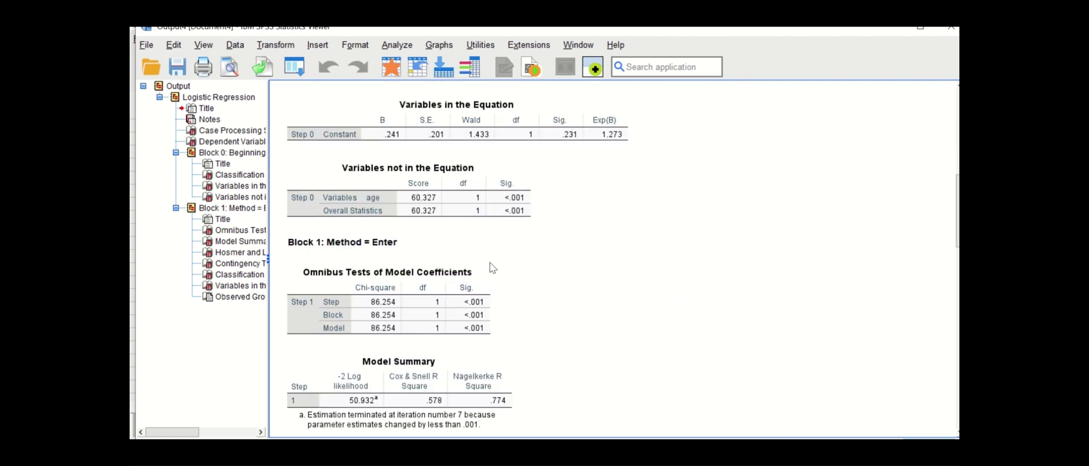
{"action": "scroll", "coordinate": [521, 278], "scroll_direction": "down", "scroll_amount": 2}
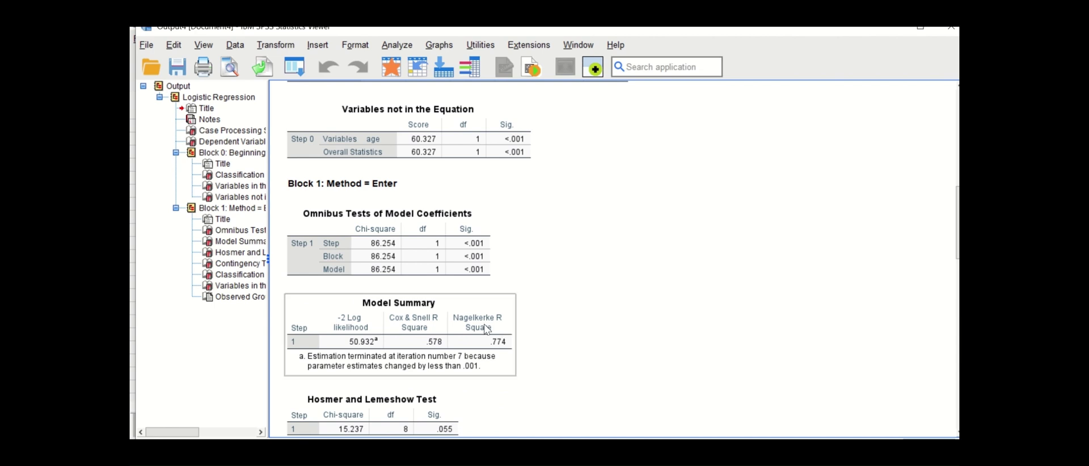
{"action": "scroll", "coordinate": [510, 328], "scroll_direction": "down", "scroll_amount": 2}
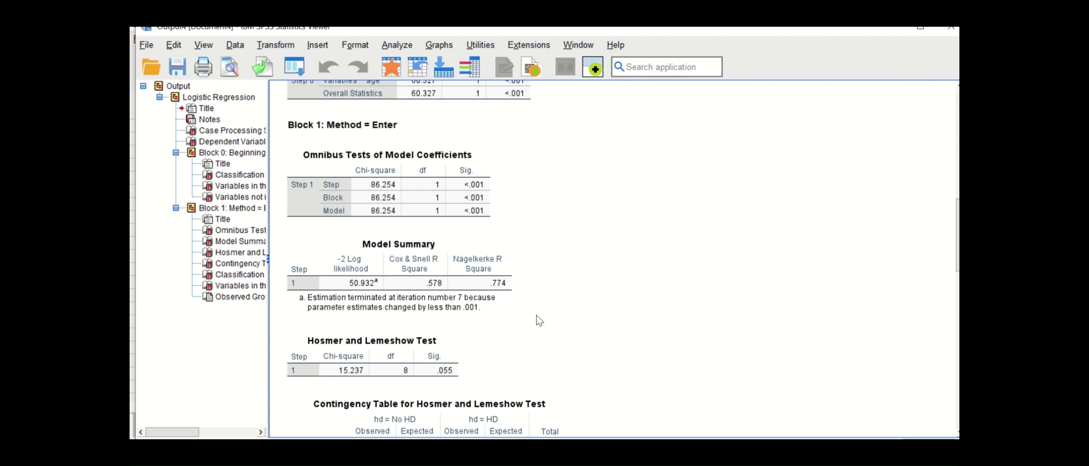
{"action": "scroll", "coordinate": [674, 273], "scroll_direction": "down", "scroll_amount": 2}
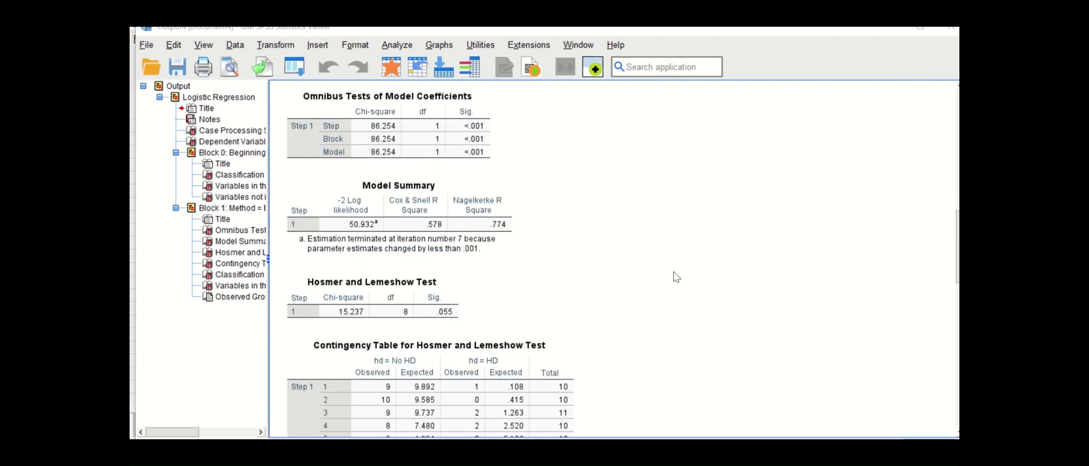
{"action": "scroll", "coordinate": [676, 277], "scroll_direction": "down", "scroll_amount": 2}
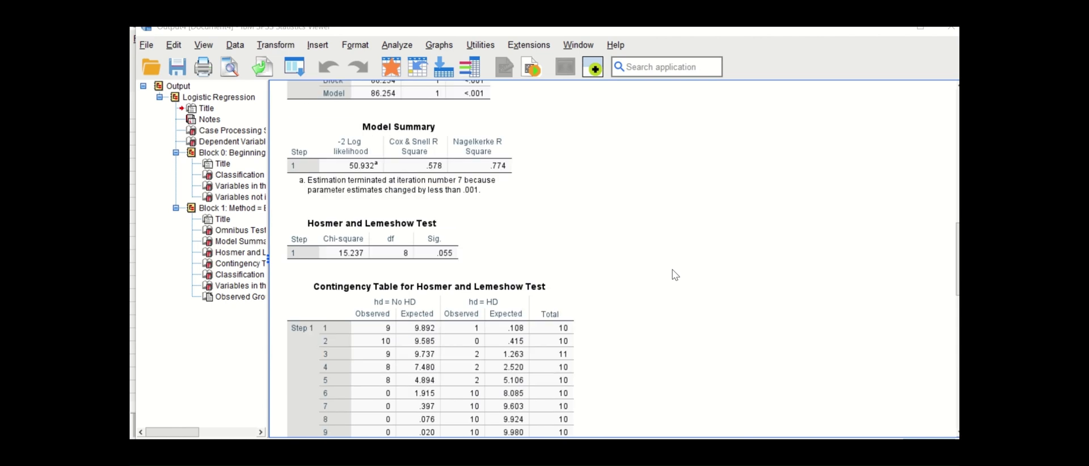
{"action": "left_click", "coordinate": [448, 245]}
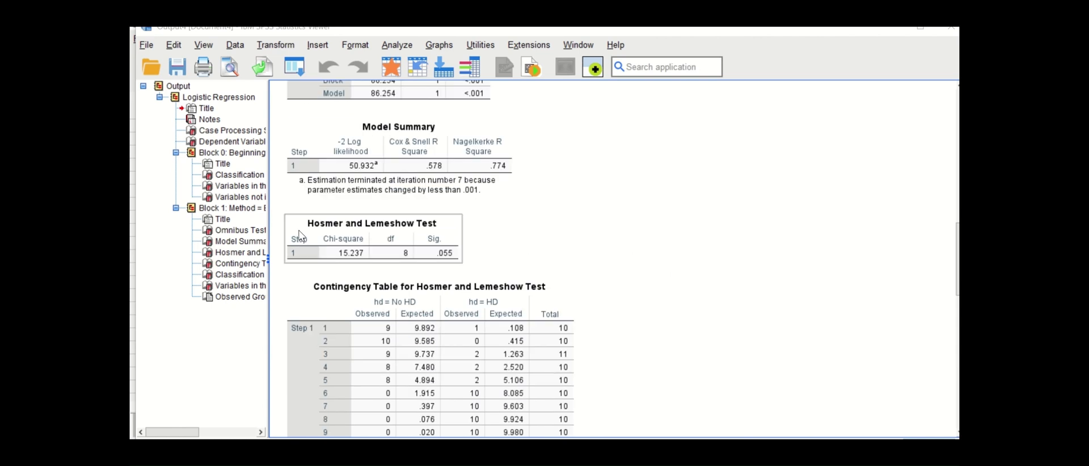
{"action": "left_click", "coordinate": [516, 231]}
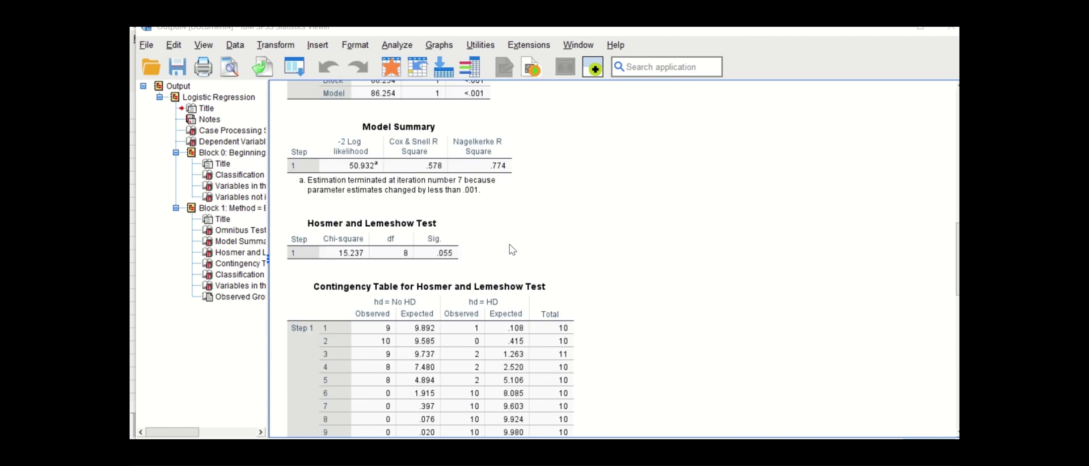
{"action": "left_click", "coordinate": [366, 231]}
{"action": "left_click", "coordinate": [490, 240]}
- Examine the Block 1 classification table, the coefficients and odds ratio for age, and the predicted probabilities plot
{"action": "scroll", "coordinate": [652, 260], "scroll_direction": "down", "scroll_amount": 5}
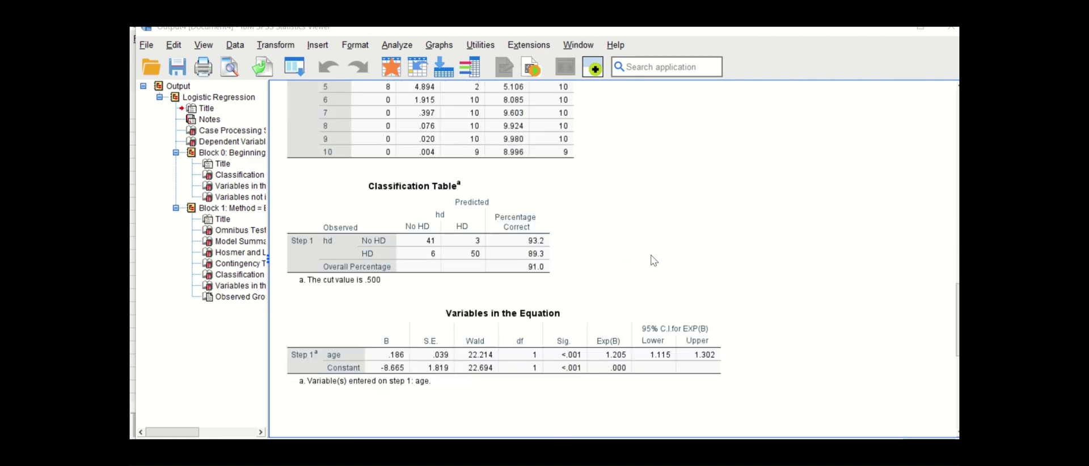
{"action": "scroll", "coordinate": [681, 253], "scroll_direction": "down", "scroll_amount": 3}
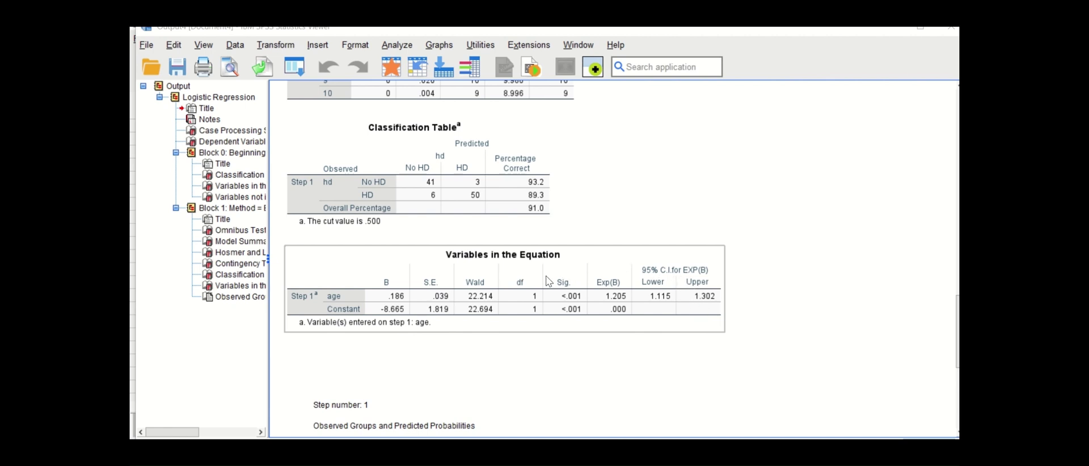
{"action": "scroll", "coordinate": [559, 316], "scroll_direction": "down", "scroll_amount": 10}
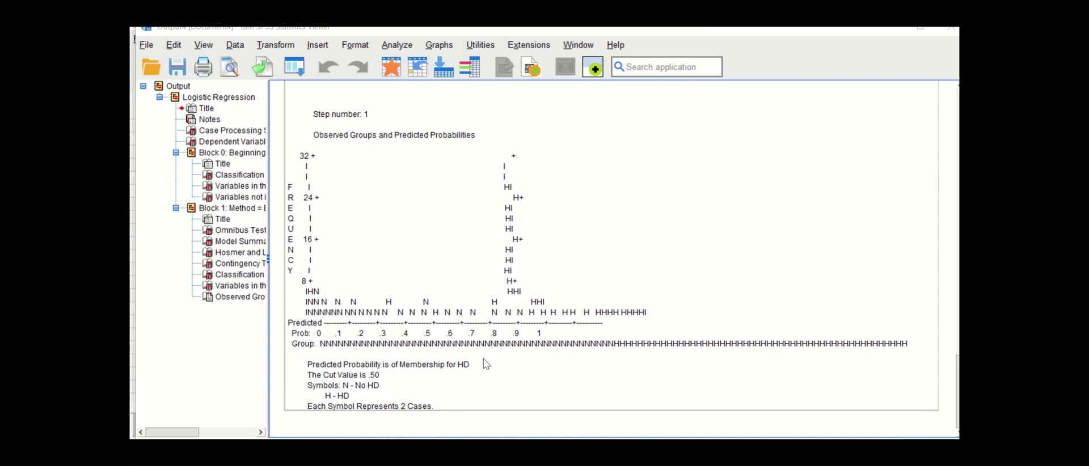
{"action": "scroll", "coordinate": [485, 348], "scroll_direction": "up", "scroll_amount": 5}
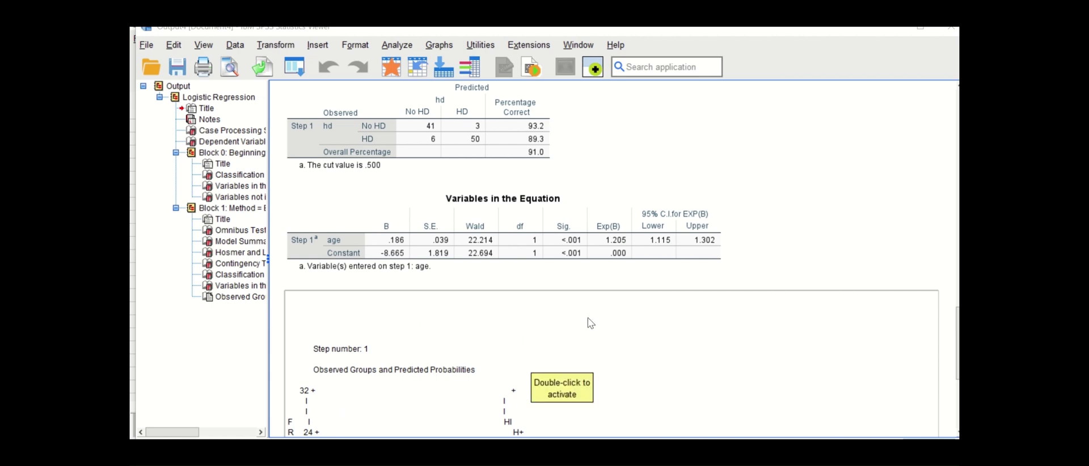
- Review the Variables in the Equation table, checking the odds ratio for age and its 95% confidence interval
{"action": "scroll", "coordinate": [588, 316], "scroll_direction": "up", "scroll_amount": 2}
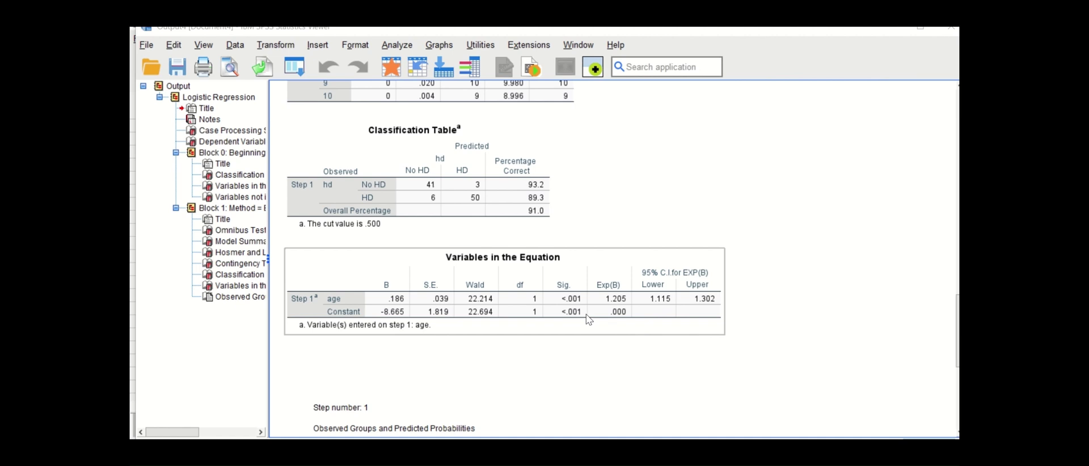
{"action": "left_click", "coordinate": [632, 375]}
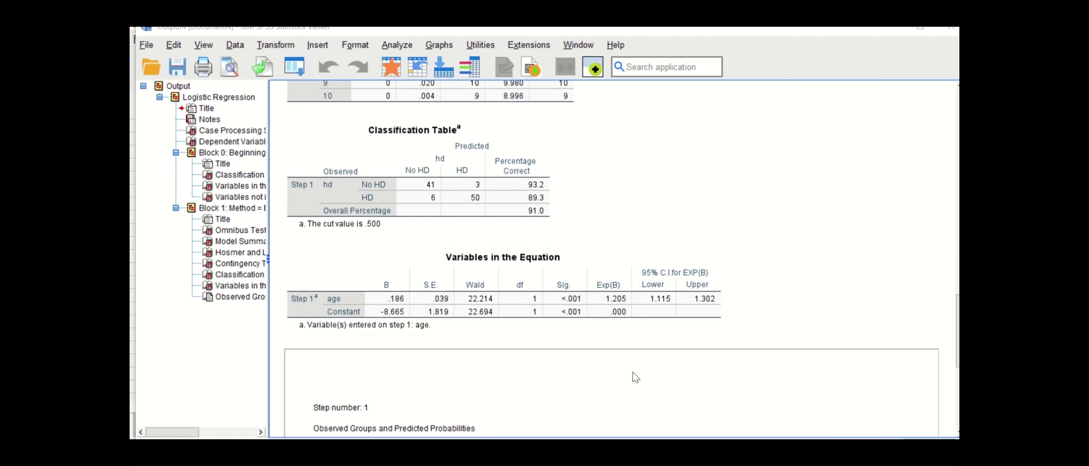
{"action": "left_click", "coordinate": [765, 285]}
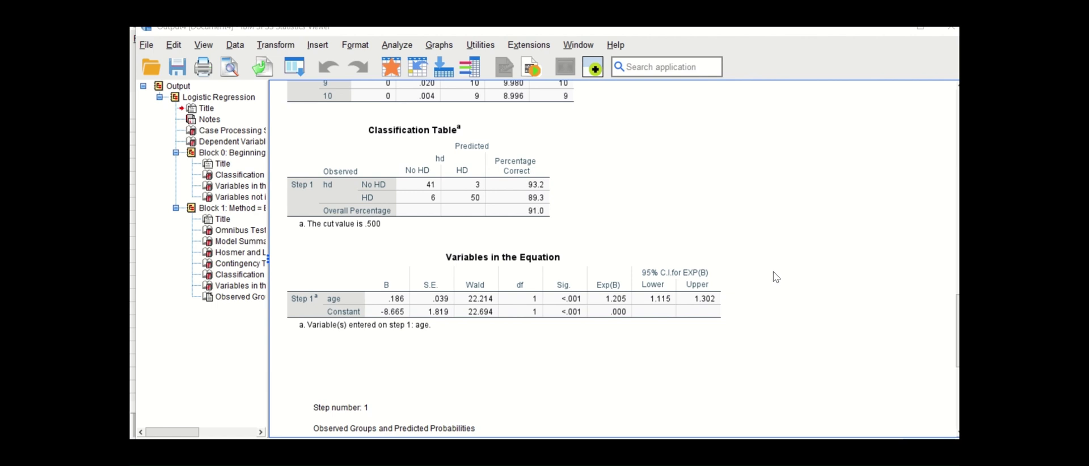
{"action": "scroll", "coordinate": [749, 305], "scroll_direction": "down", "scroll_amount": 2}
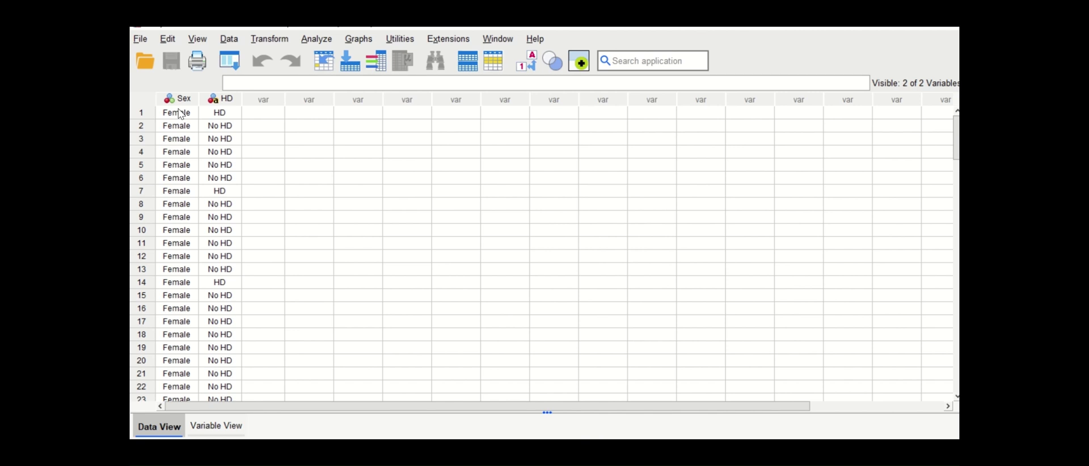
- Look through the Sex and HD data rows and inspect the value labels defined for Sex
{"action": "scroll", "coordinate": [180, 114], "scroll_direction": "down", "scroll_amount": 7}
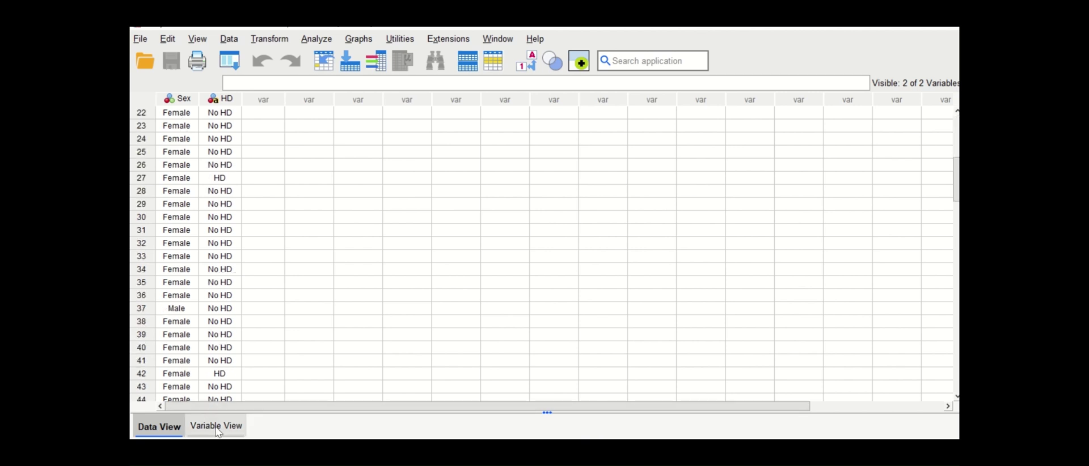
{"action": "left_click", "coordinate": [216, 426]}
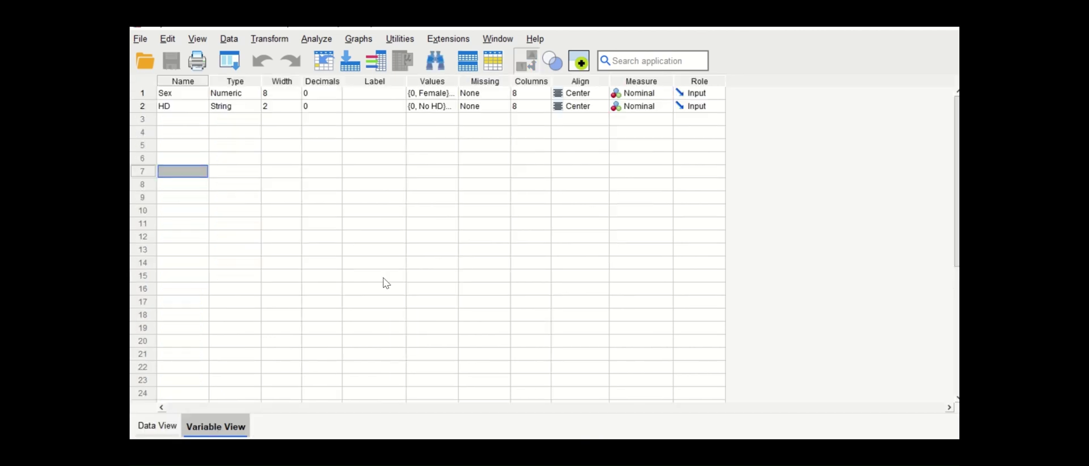
{"action": "left_click", "coordinate": [451, 94]}
{"action": "left_click", "coordinate": [453, 94]}
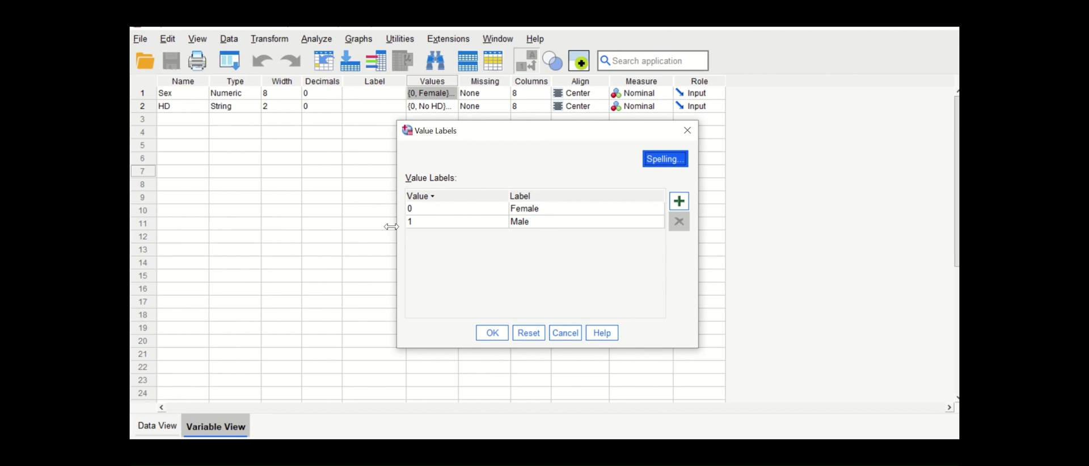
{"action": "left_click", "coordinate": [687, 132]}
{"action": "left_click", "coordinate": [159, 420]}
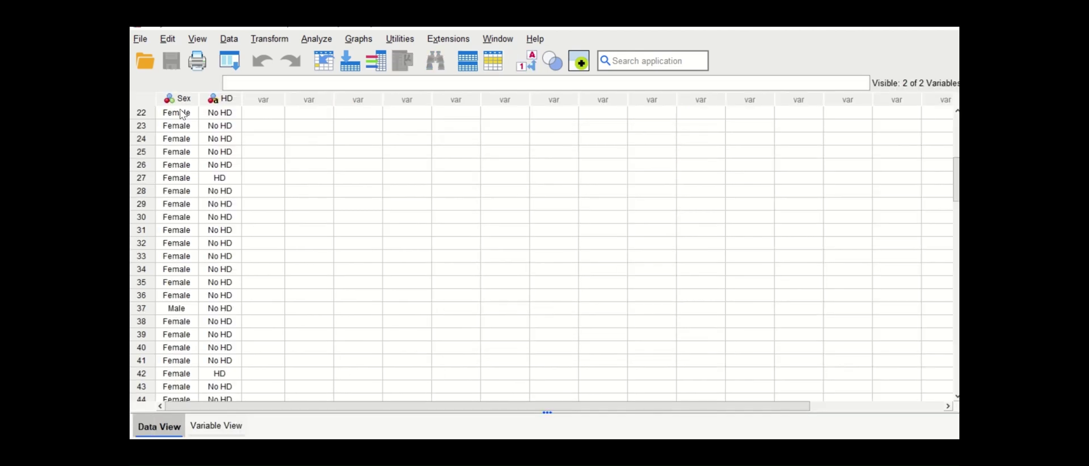
- Inspect the value labels defined for HD and return to the data rows
{"action": "mouse_move", "coordinate": [182, 100]}
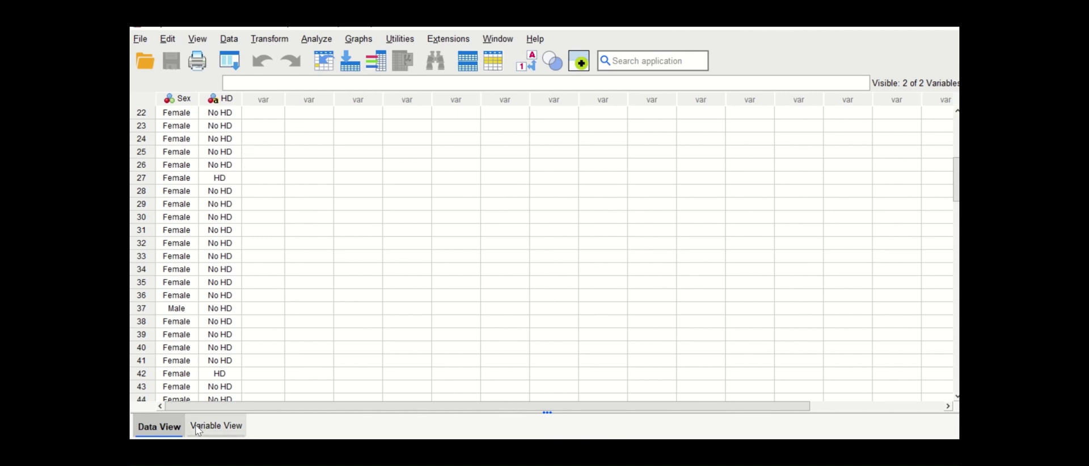
{"action": "left_click", "coordinate": [216, 425]}
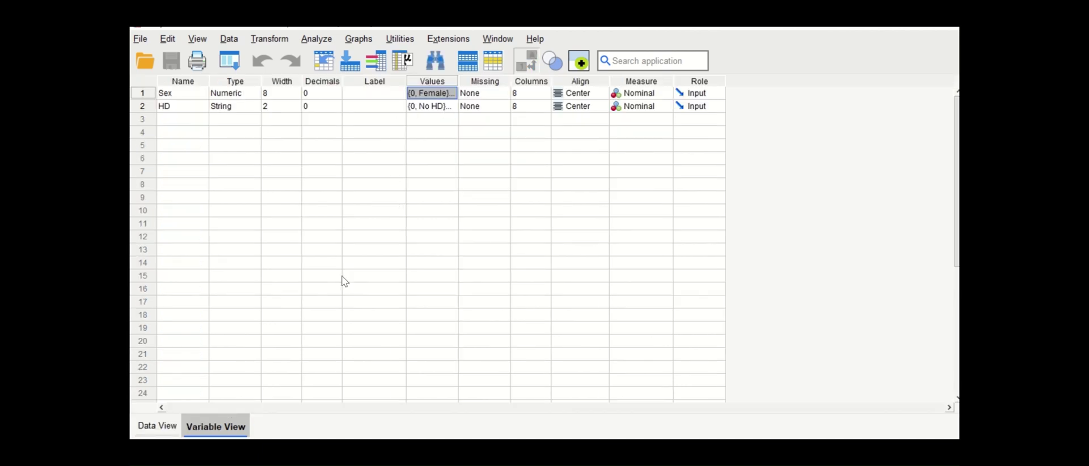
{"action": "left_click", "coordinate": [449, 106]}
{"action": "left_click", "coordinate": [452, 106]}
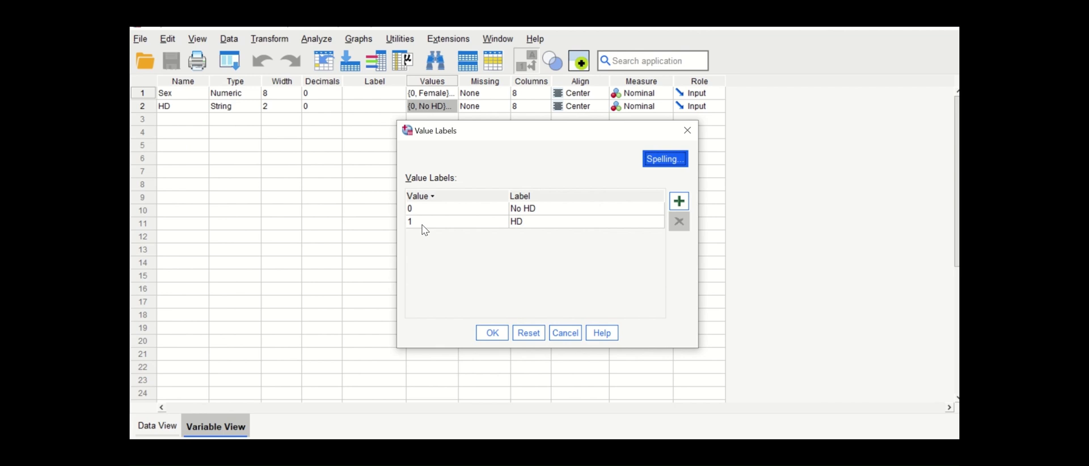
{"action": "left_click", "coordinate": [687, 131]}
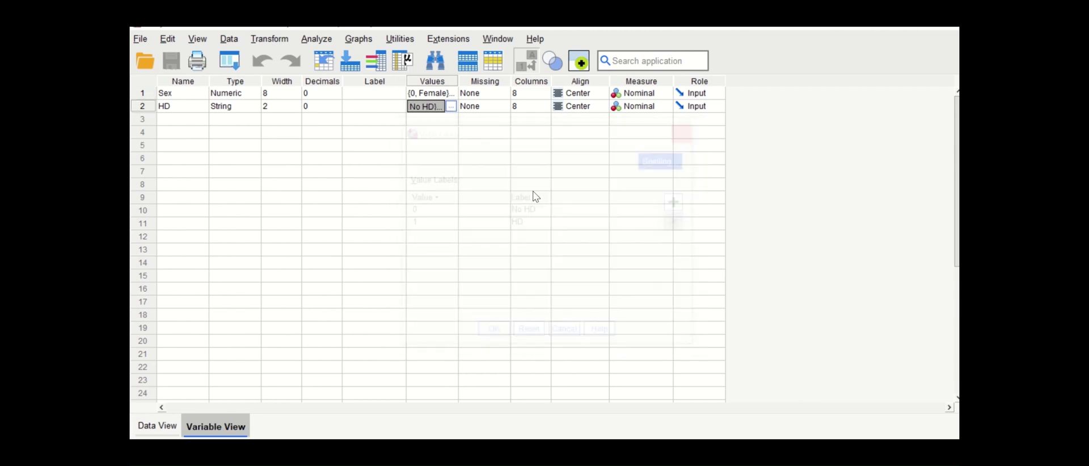
{"action": "left_click", "coordinate": [157, 426]}
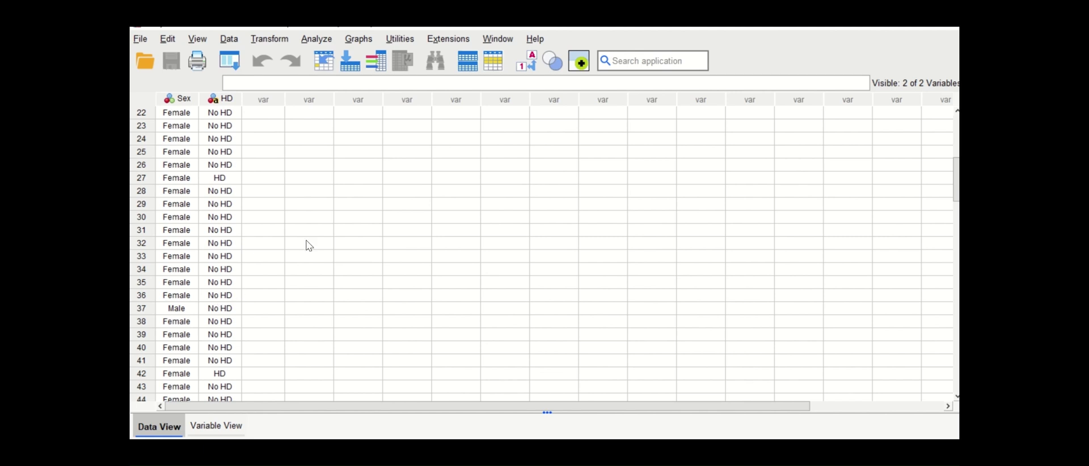
- Show the Sex and HD data as numeric codes, switch back to value labels and review the cases
{"action": "left_click", "coordinate": [527, 61]}
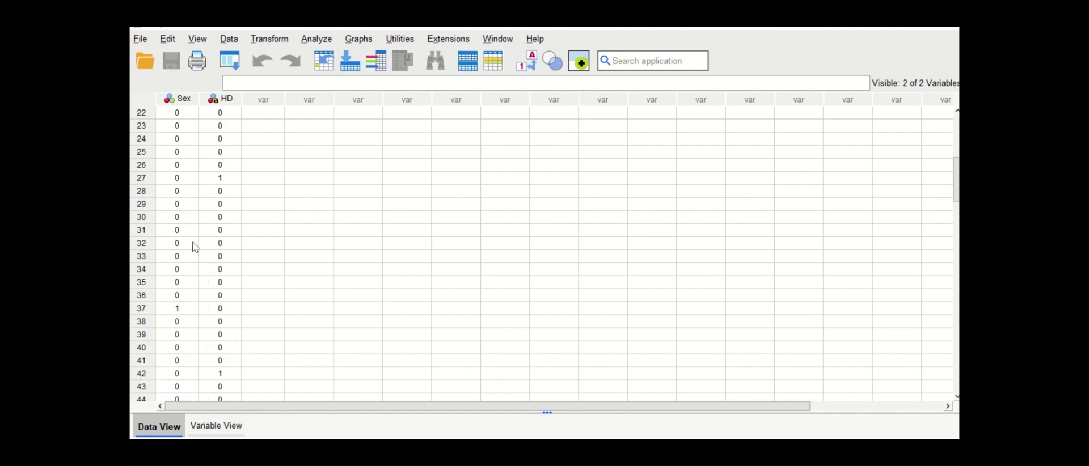
{"action": "left_click", "coordinate": [526, 61]}
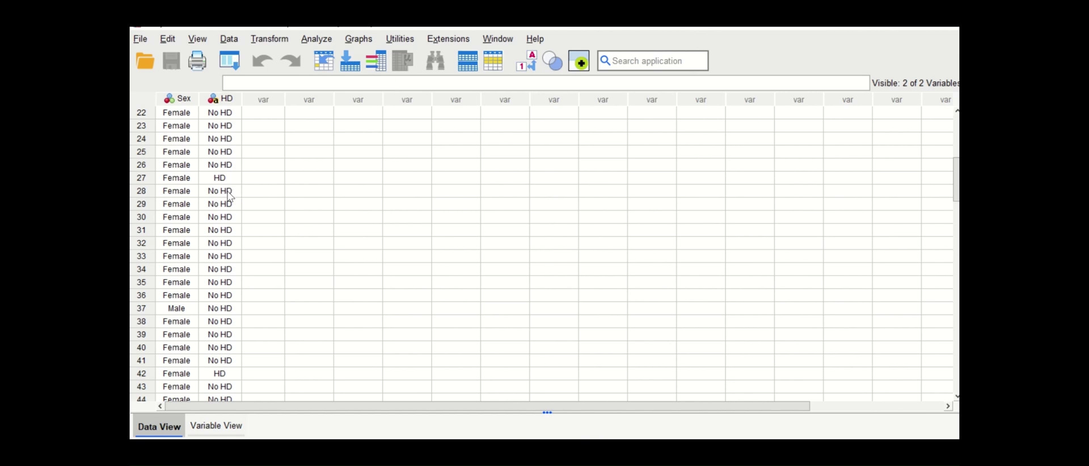
{"action": "scroll", "coordinate": [235, 221], "scroll_direction": "up", "scroll_amount": 1}
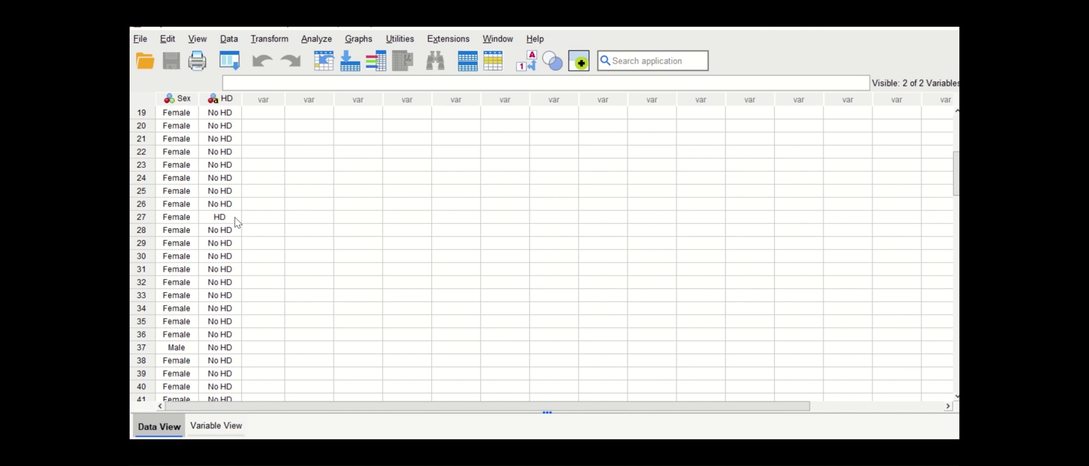
- Run Frequencies with frequency tables for Sex and HD, without any additional statistics
{"action": "left_click", "coordinate": [319, 40]}
{"action": "mouse_move", "coordinate": [343, 91]}
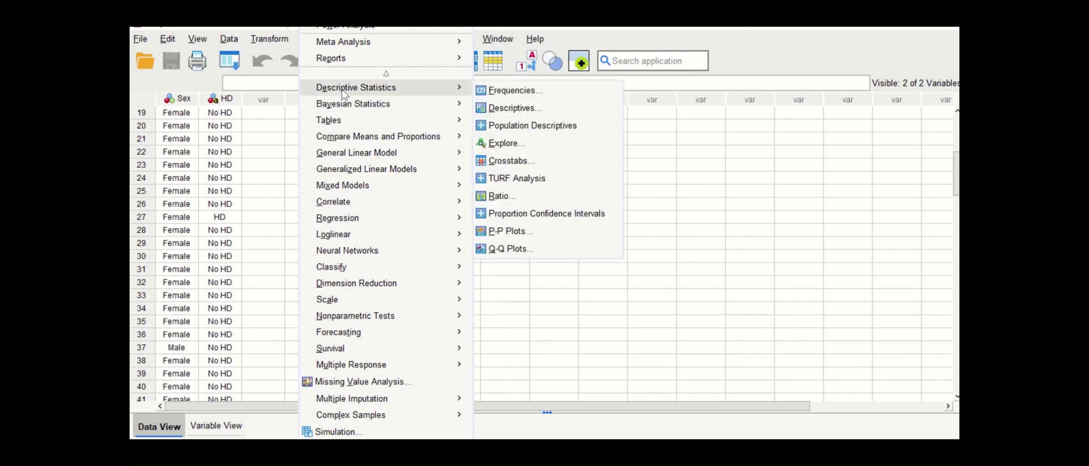
{"action": "left_click", "coordinate": [491, 90]}
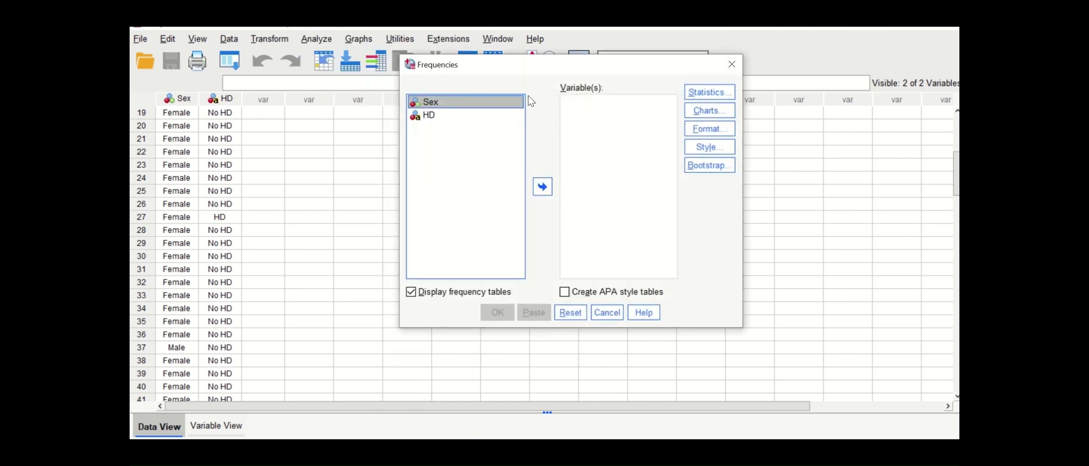
{"action": "left_click", "coordinate": [542, 187]}
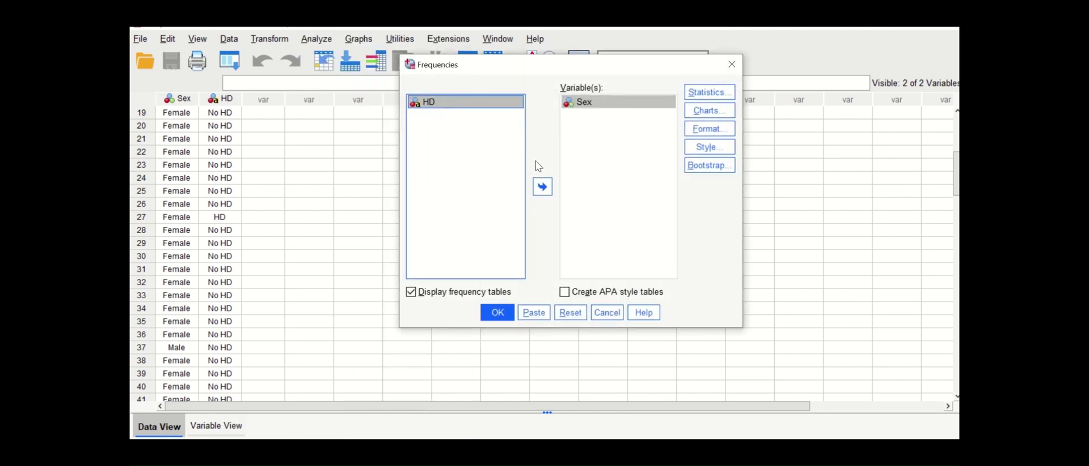
{"action": "left_click", "coordinate": [543, 191]}
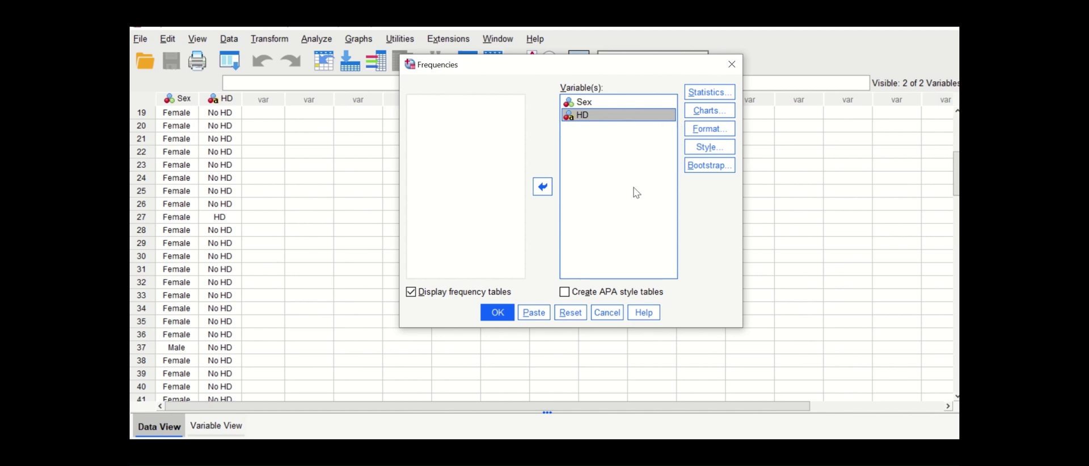
{"action": "left_click", "coordinate": [710, 92]}
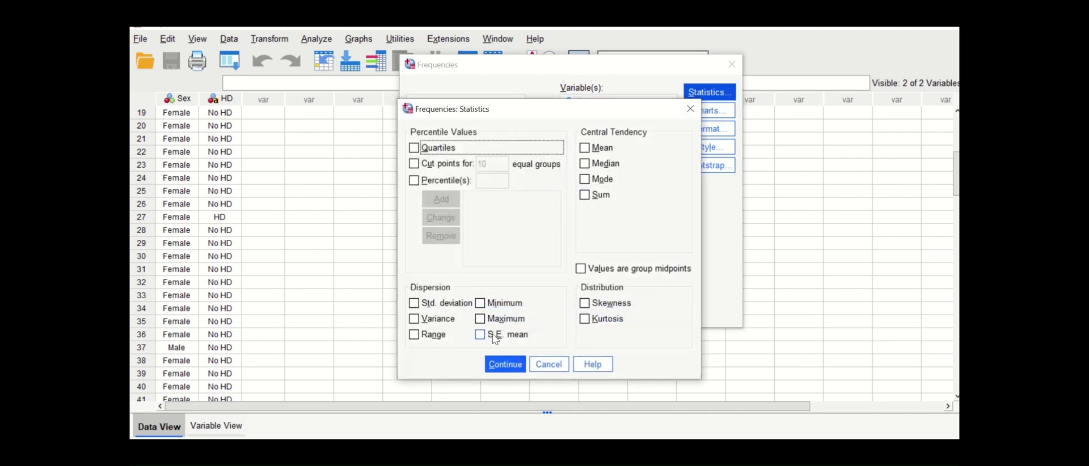
{"action": "left_click", "coordinate": [505, 365]}
{"action": "left_click", "coordinate": [496, 311]}
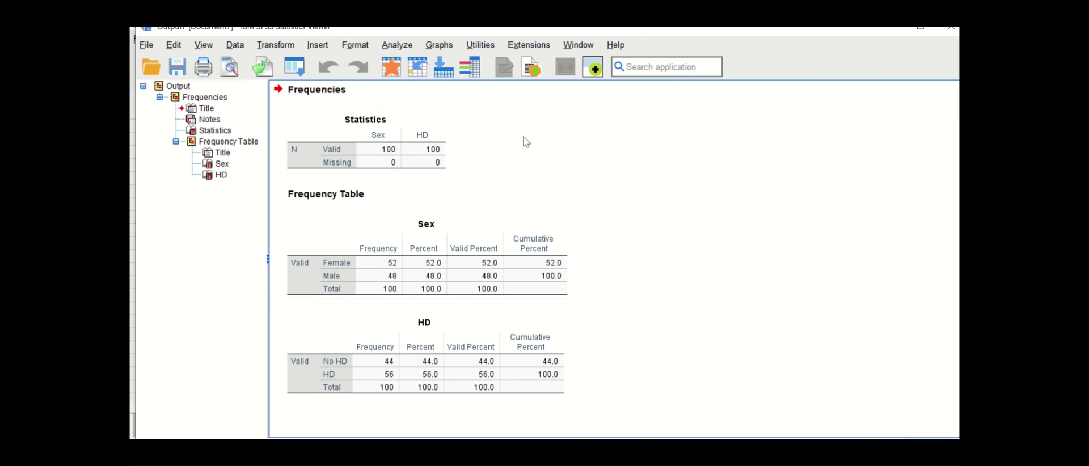
- Set up a binary logistic regression from reset settings with HD as the dependent variable and Sex as the covariate
{"action": "left_click", "coordinate": [400, 44]}
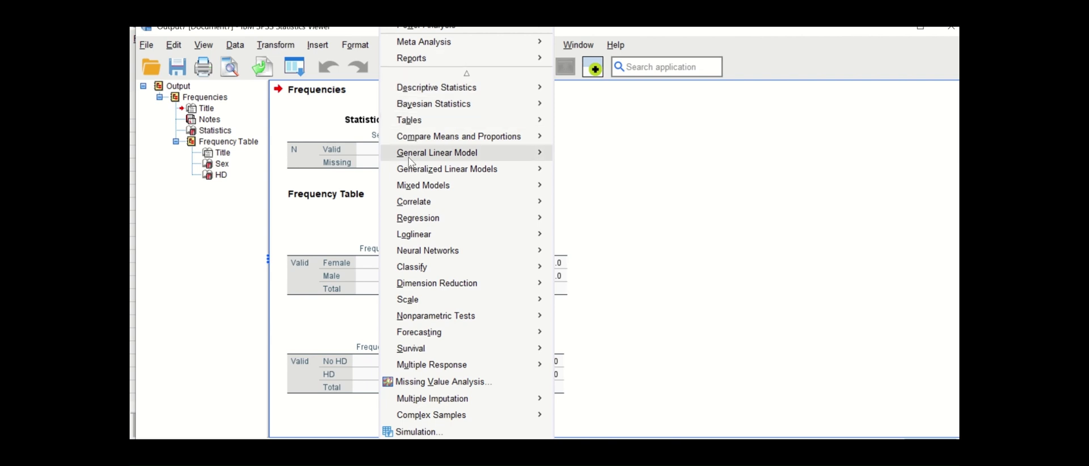
{"action": "mouse_move", "coordinate": [425, 222]}
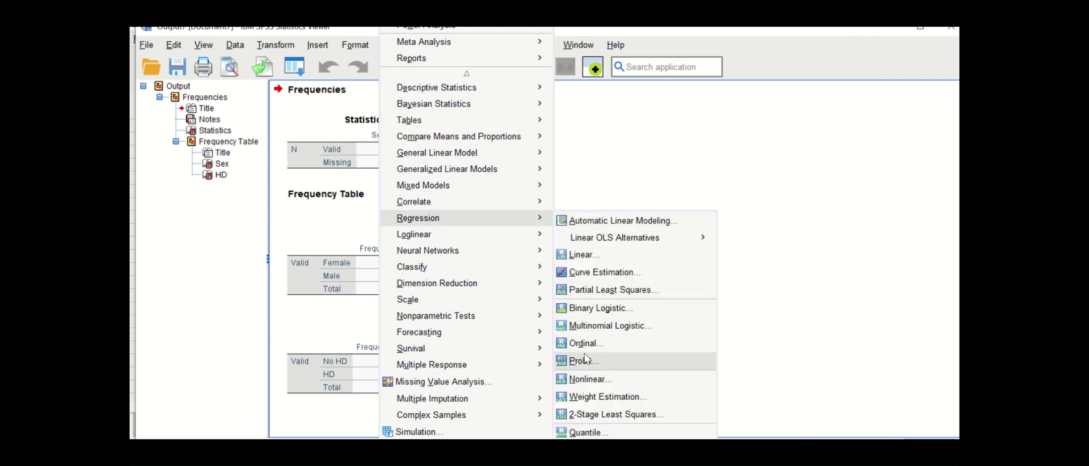
{"action": "left_click", "coordinate": [590, 308]}
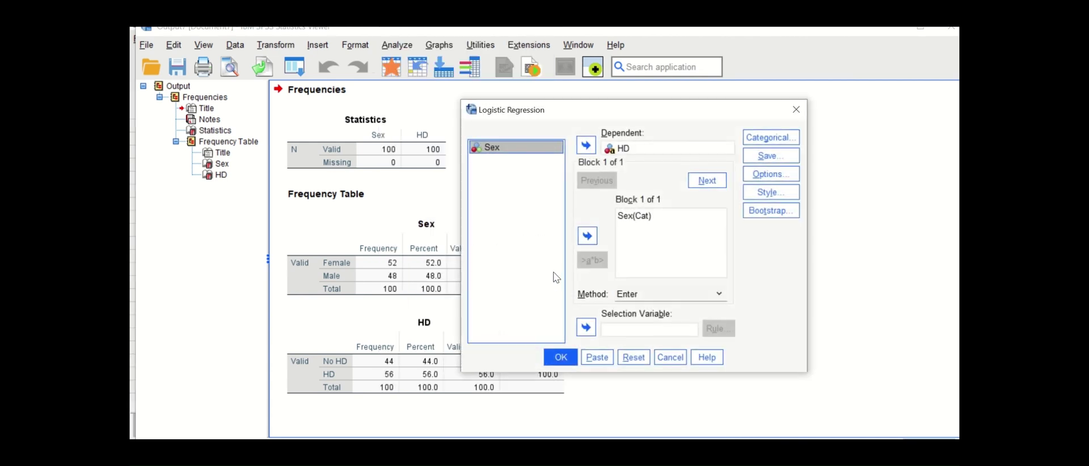
{"action": "left_click", "coordinate": [626, 362]}
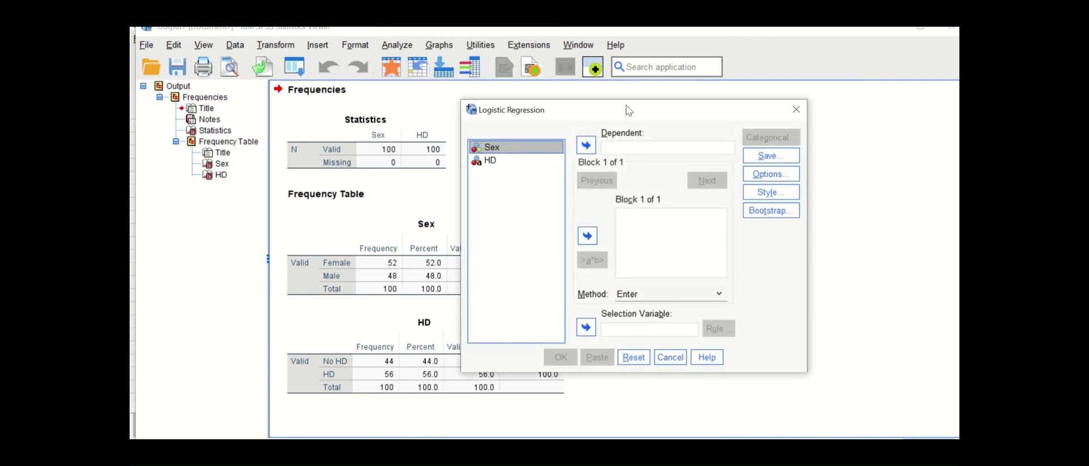
{"action": "left_click_drag", "start_coordinate": [624, 105], "coordinate": [527, 107]}
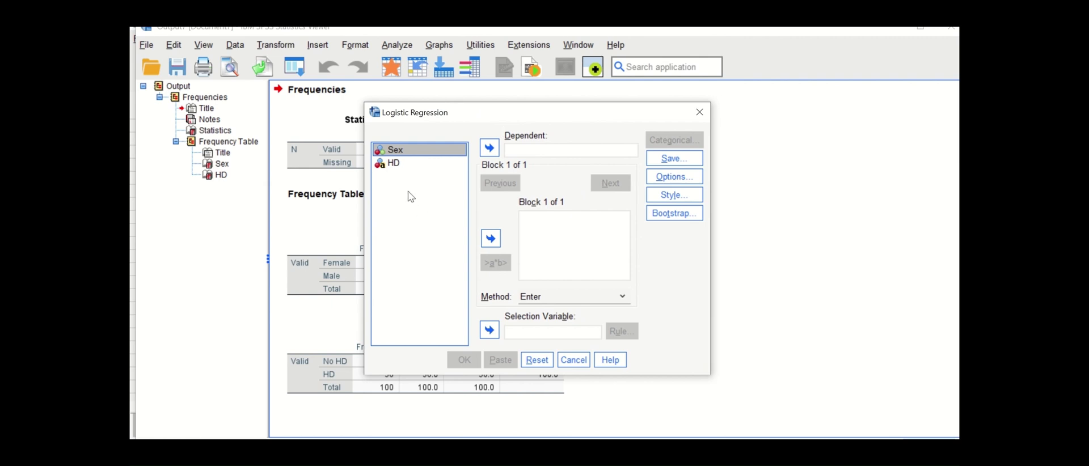
{"action": "left_click", "coordinate": [390, 165]}
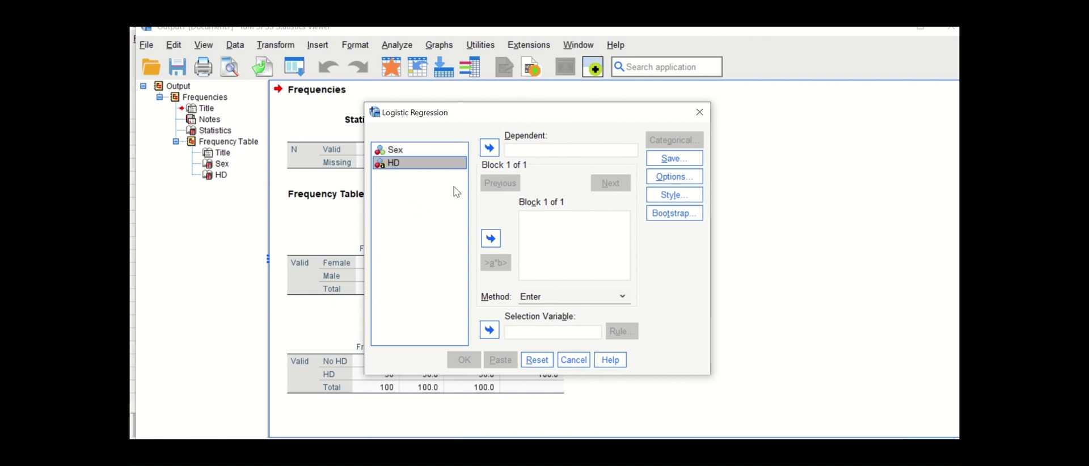
{"action": "left_click", "coordinate": [489, 148]}
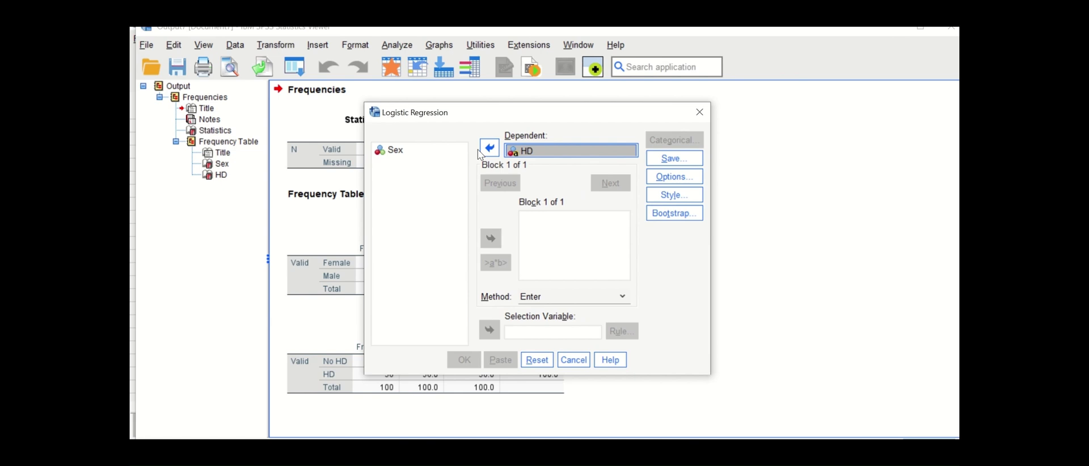
{"action": "left_click", "coordinate": [397, 152]}
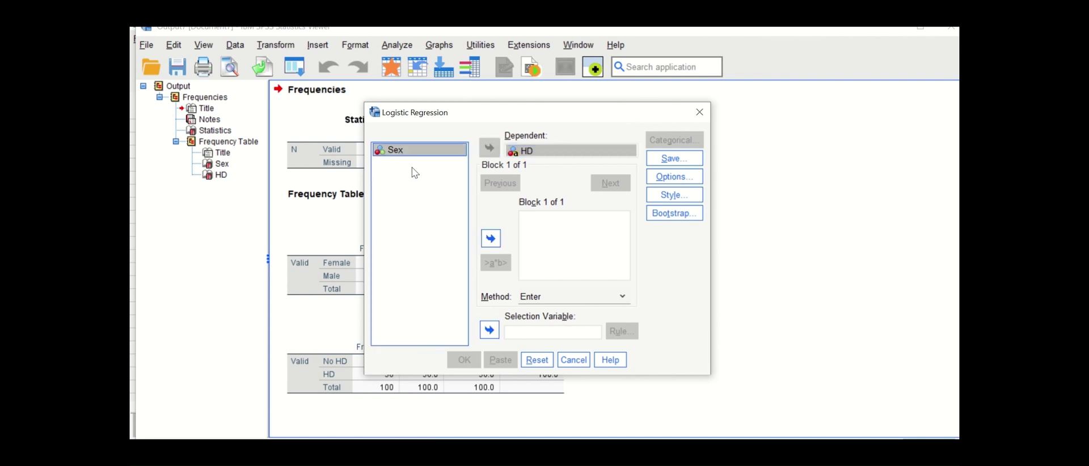
{"action": "left_click", "coordinate": [486, 242]}
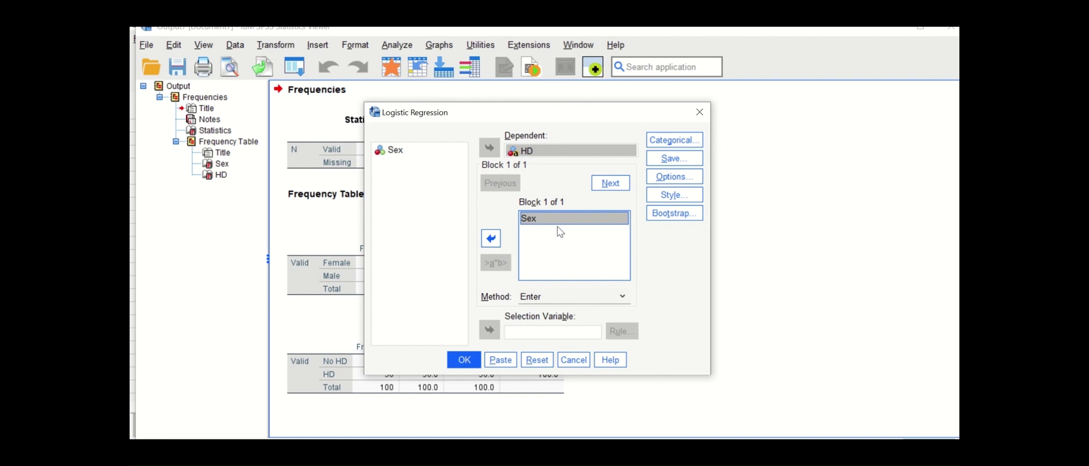
- Define Sex as a categorical covariate with the Indicator contrast and the first category as reference
{"action": "left_click", "coordinate": [669, 149]}
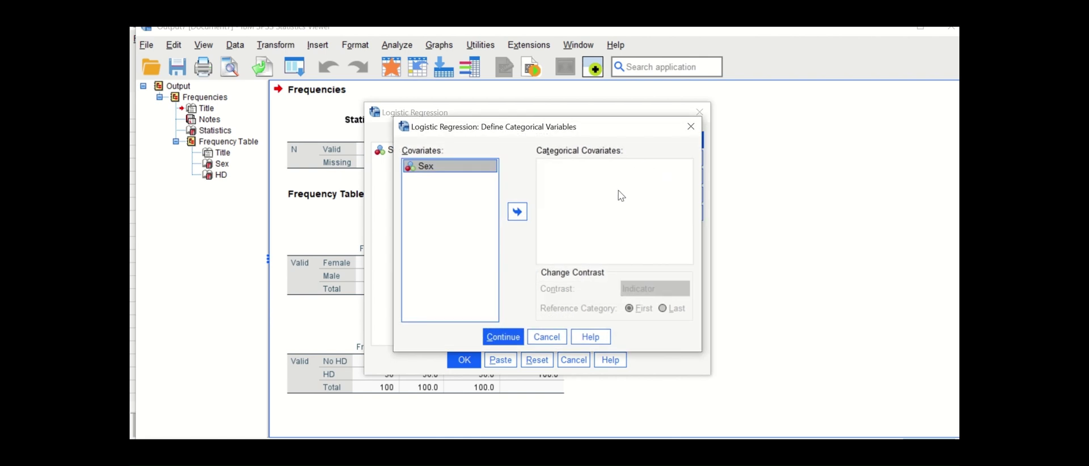
{"action": "left_click", "coordinate": [518, 211]}
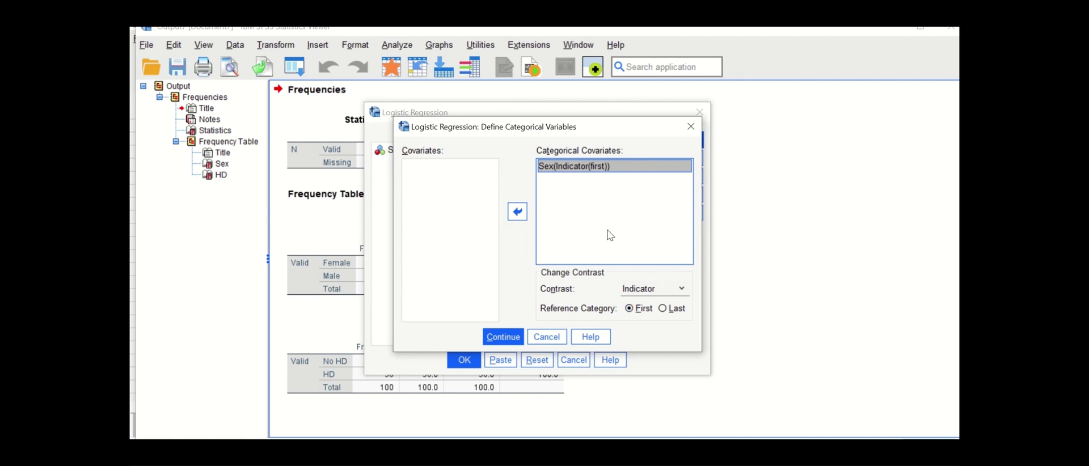
{"action": "left_click", "coordinate": [504, 342]}
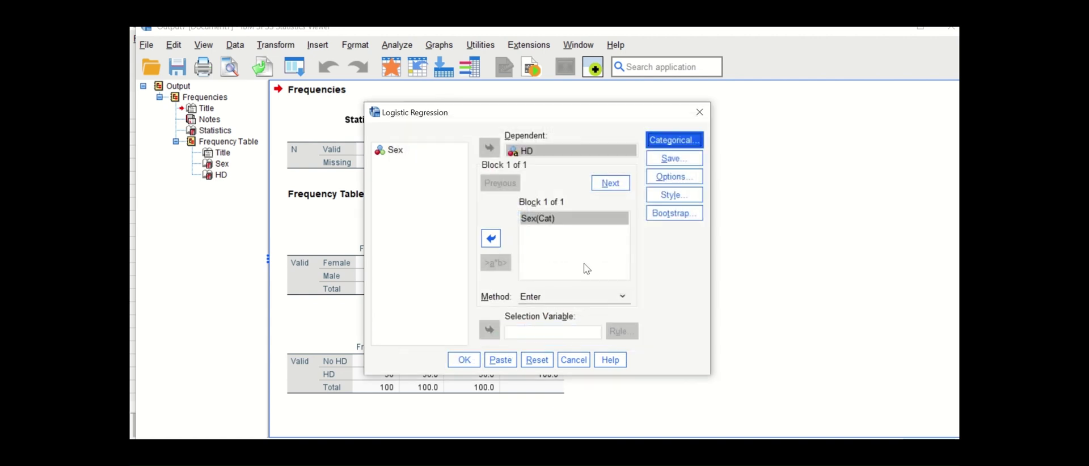
- Request classification plots, Hosmer-Lemeshow goodness-of-fit and a 95% CI for exp(B), and run the HD logistic regression
{"action": "left_click", "coordinate": [670, 181]}
{"action": "left_click", "coordinate": [428, 150]}
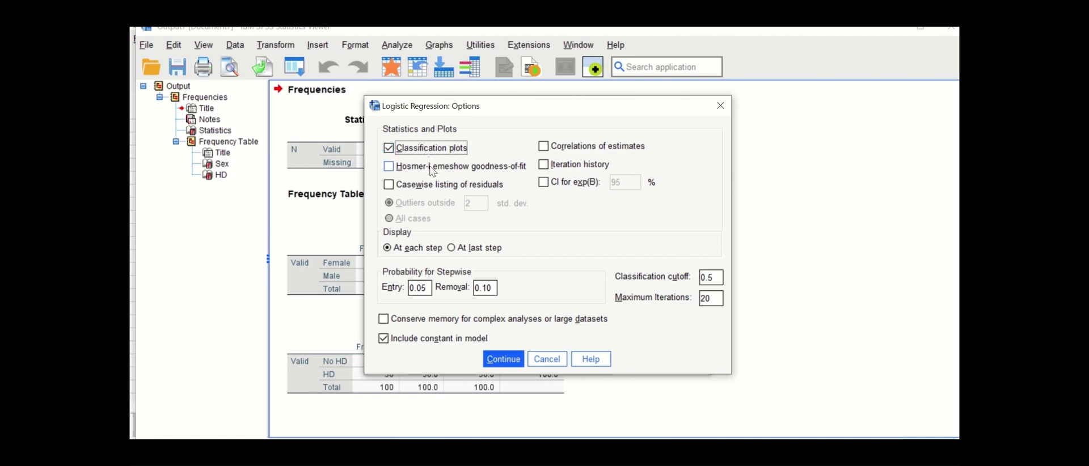
{"action": "left_click", "coordinate": [434, 167]}
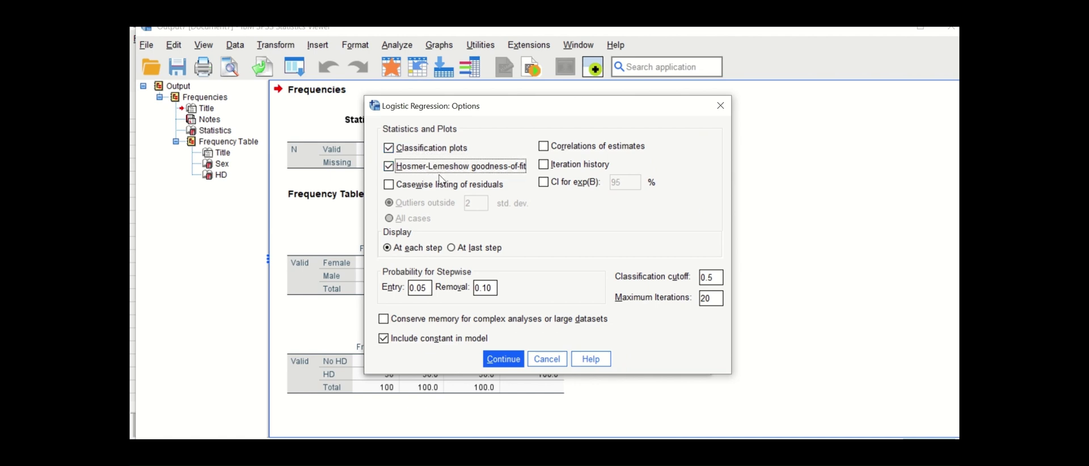
{"action": "left_click", "coordinate": [544, 182]}
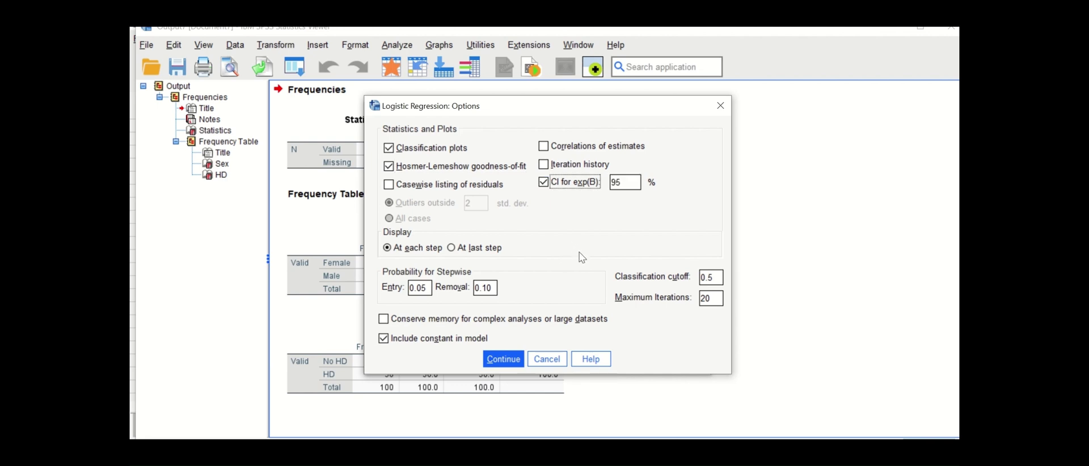
{"action": "left_click", "coordinate": [504, 360]}
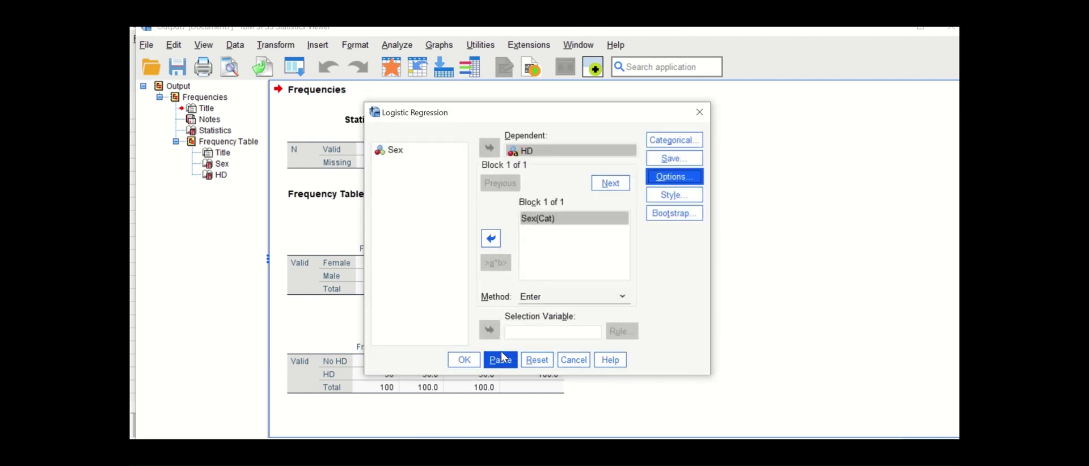
{"action": "left_click", "coordinate": [464, 359]}
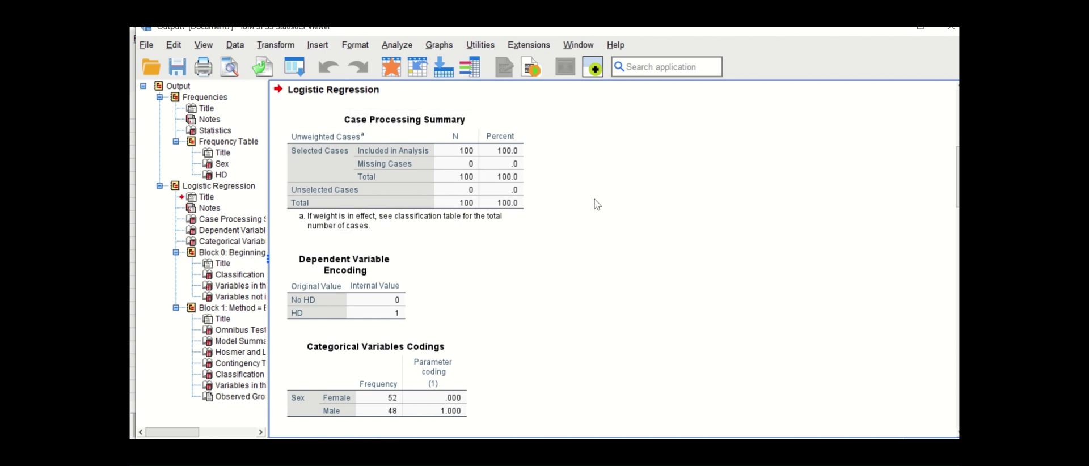
- Examine the HD encoding, the Sex parameter coding and the Block 0 tables of the logistic regression output
{"action": "scroll", "coordinate": [475, 240], "scroll_direction": "down", "scroll_amount": 2}
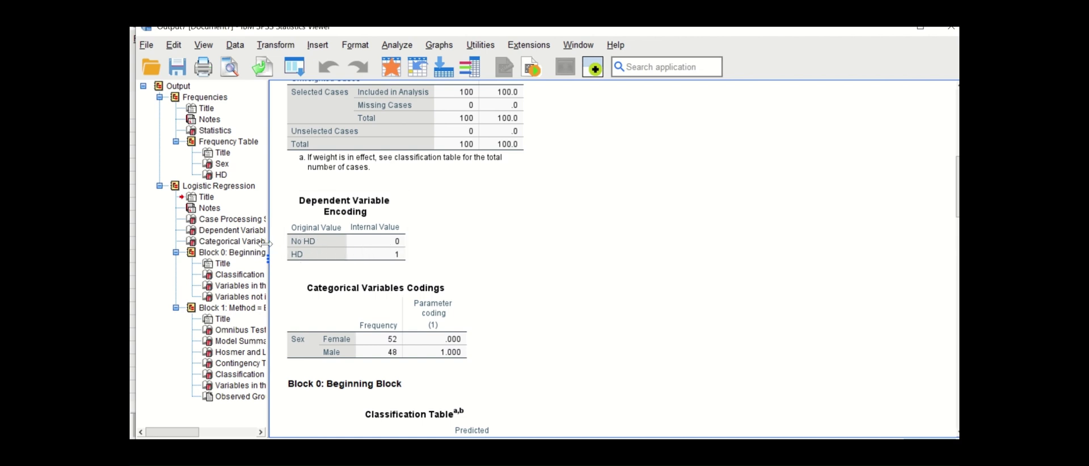
{"action": "left_click", "coordinate": [401, 268]}
{"action": "scroll", "coordinate": [556, 256], "scroll_direction": "down", "scroll_amount": 2}
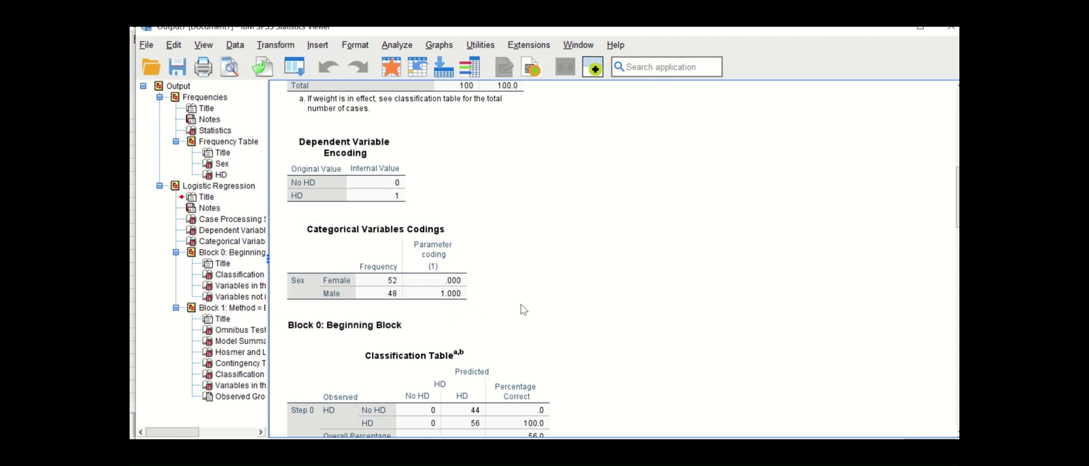
{"action": "scroll", "coordinate": [522, 280], "scroll_direction": "down", "scroll_amount": 5}
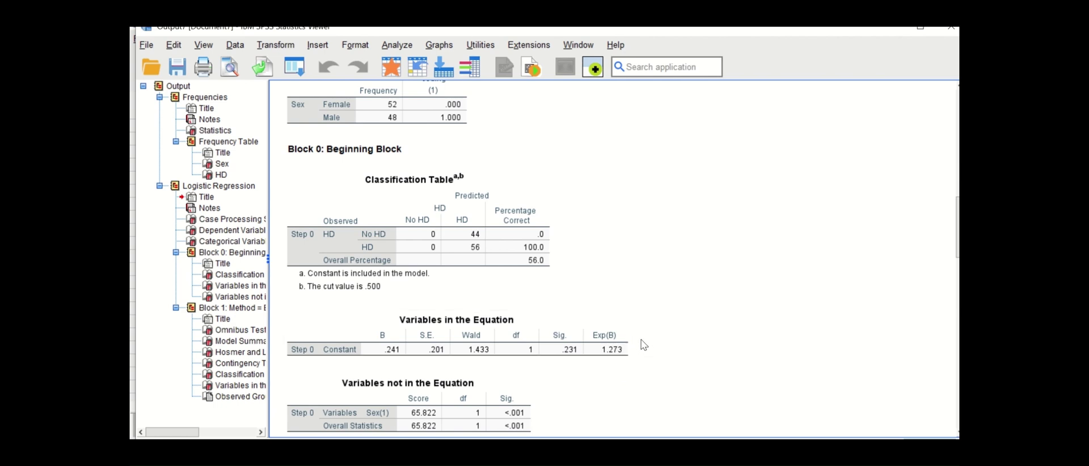
{"action": "scroll", "coordinate": [624, 348], "scroll_direction": "down", "scroll_amount": 4}
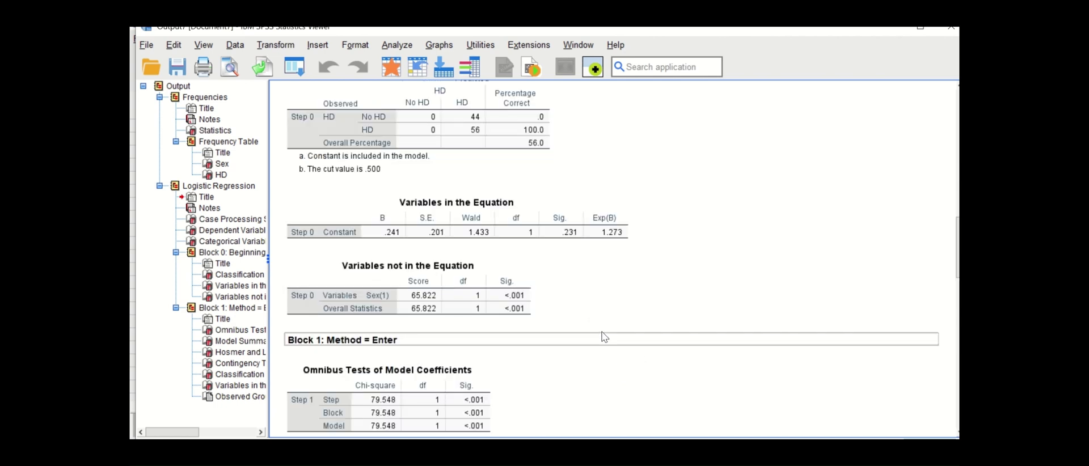
{"action": "scroll", "coordinate": [605, 337], "scroll_direction": "down", "scroll_amount": 2}
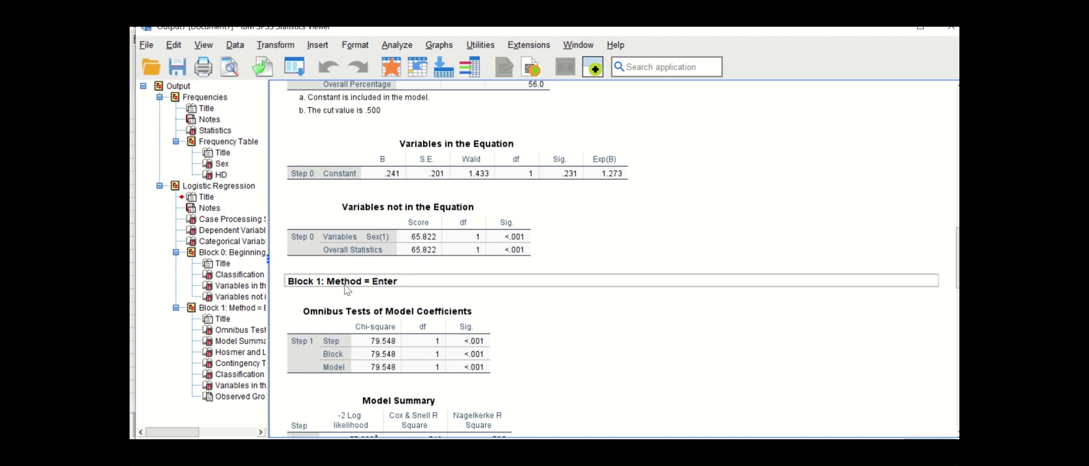
- Examine the Block 1 omnibus tests, model summary and Hosmer and Lemeshow results for the Sex model
{"action": "scroll", "coordinate": [621, 309], "scroll_direction": "down", "scroll_amount": 4}
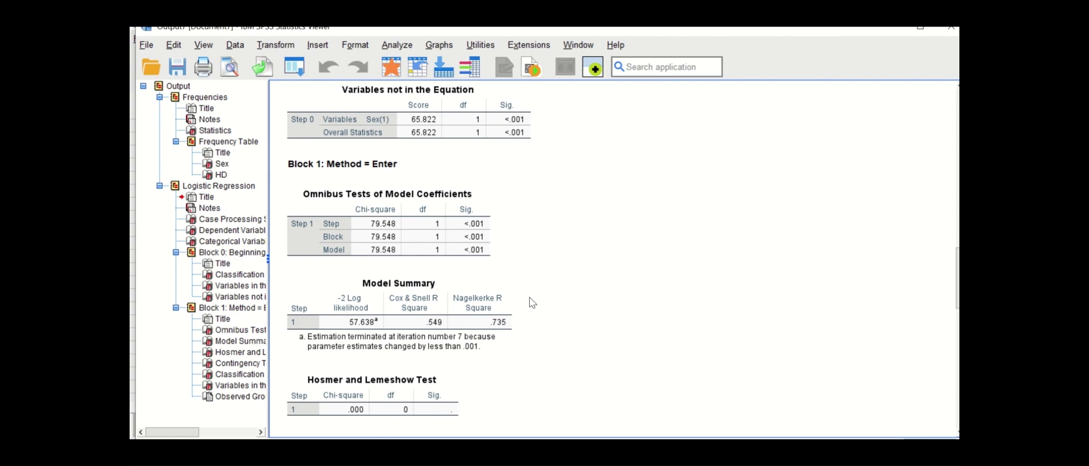
{"action": "scroll", "coordinate": [577, 308], "scroll_direction": "up", "scroll_amount": 2}
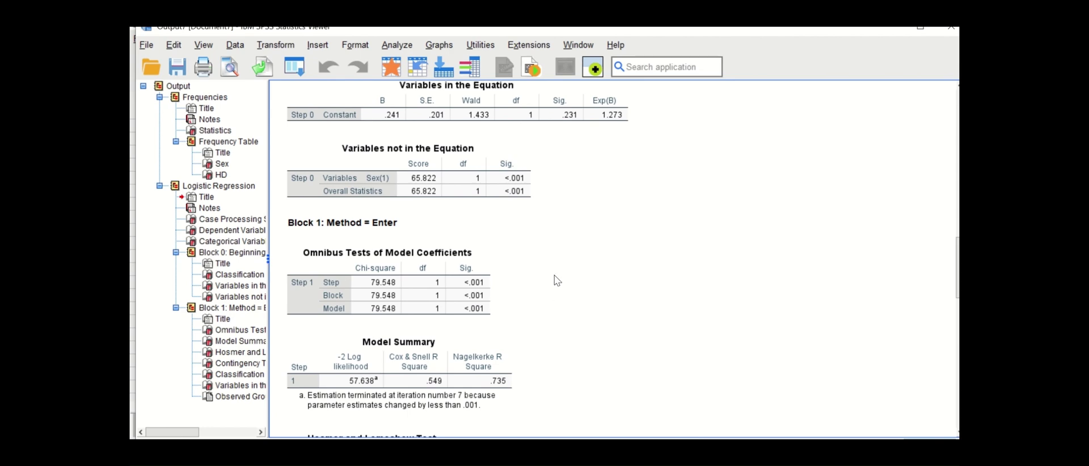
{"action": "scroll", "coordinate": [562, 278], "scroll_direction": "up", "scroll_amount": 2}
{"action": "scroll", "coordinate": [562, 278], "scroll_direction": "down", "scroll_amount": 6}
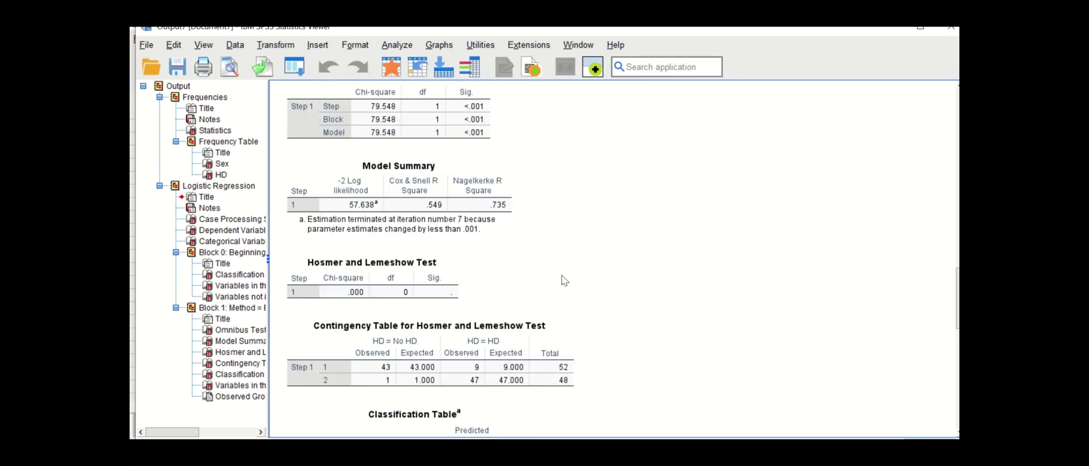
{"action": "left_click", "coordinate": [500, 193]}
{"action": "left_click", "coordinate": [542, 251]}
- Examine the Block 1 classification table, the Variables in the Equation for Sex and the predicted probabilities plot
{"action": "scroll", "coordinate": [624, 220], "scroll_direction": "down", "scroll_amount": 5}
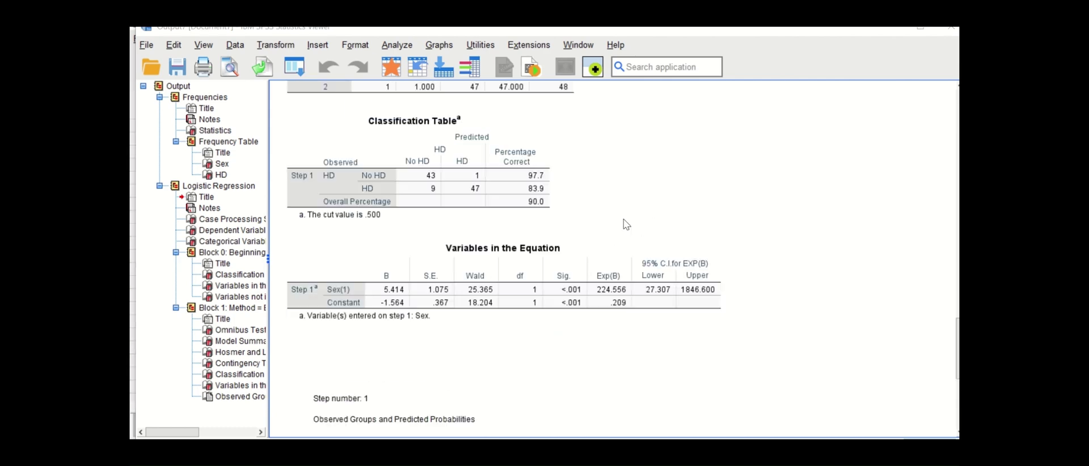
{"action": "scroll", "coordinate": [625, 220], "scroll_direction": "down", "scroll_amount": 1}
{"action": "scroll", "coordinate": [624, 219], "scroll_direction": "down", "scroll_amount": 3}
{"action": "scroll", "coordinate": [624, 219], "scroll_direction": "up", "scroll_amount": 1}
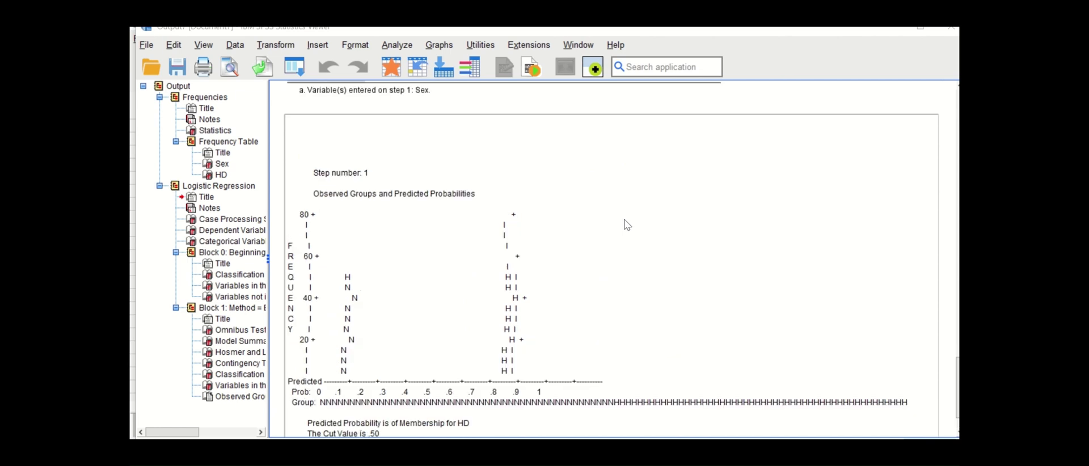
{"action": "scroll", "coordinate": [625, 219], "scroll_direction": "down", "scroll_amount": 1}
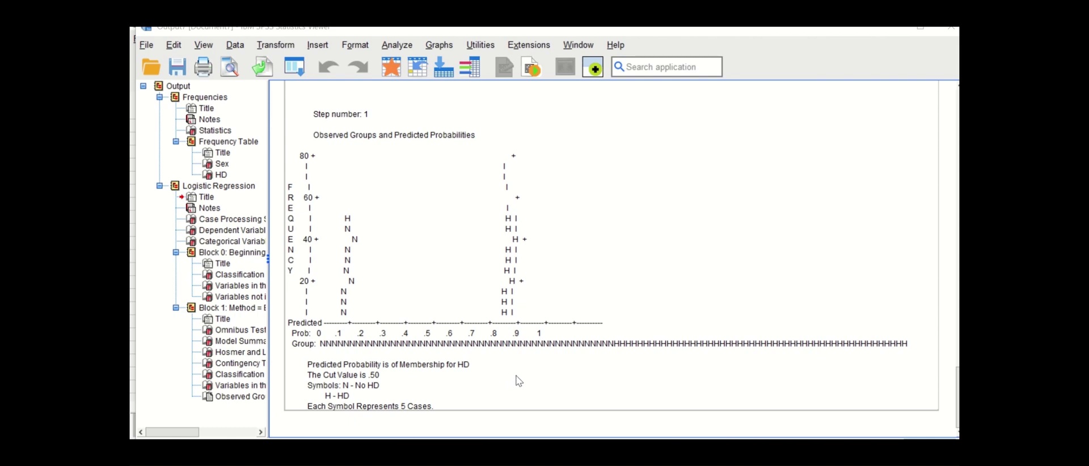
{"action": "scroll", "coordinate": [518, 377], "scroll_direction": "up", "scroll_amount": 5}
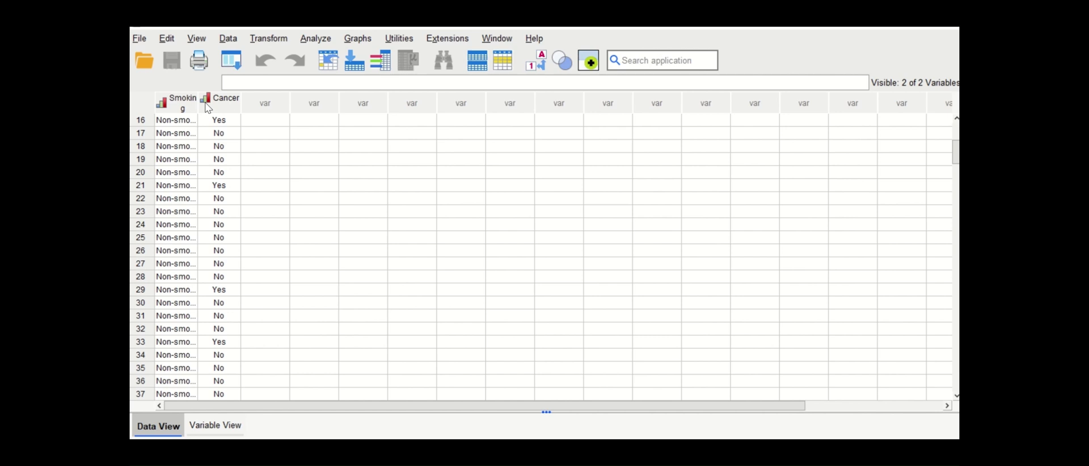
- Widen the Smoking column to fit its full value labels and review the smoking categories and cancer outcomes across the cases
{"action": "left_click_drag", "start_coordinate": [198, 110], "coordinate": [212, 115]}
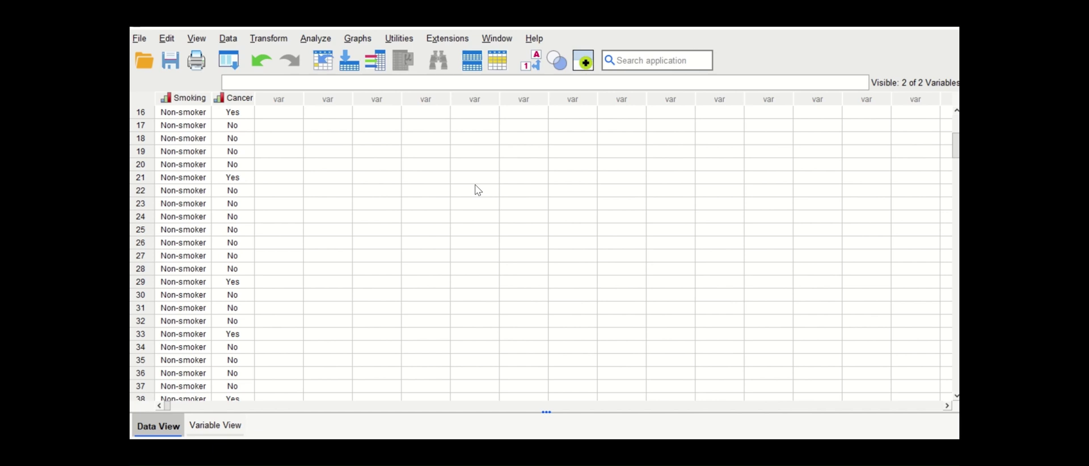
{"action": "scroll", "coordinate": [191, 204], "scroll_direction": "down", "scroll_amount": 11}
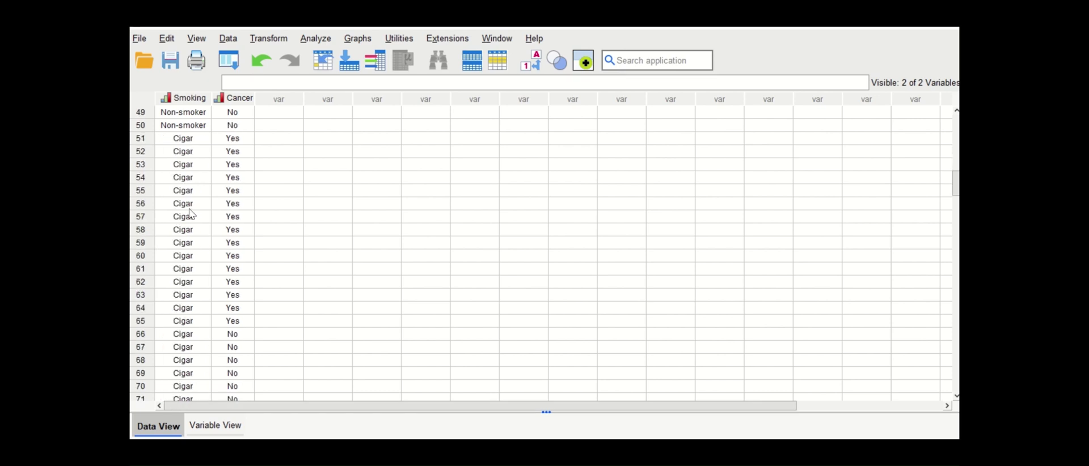
{"action": "scroll", "coordinate": [191, 213], "scroll_direction": "up", "scroll_amount": 4}
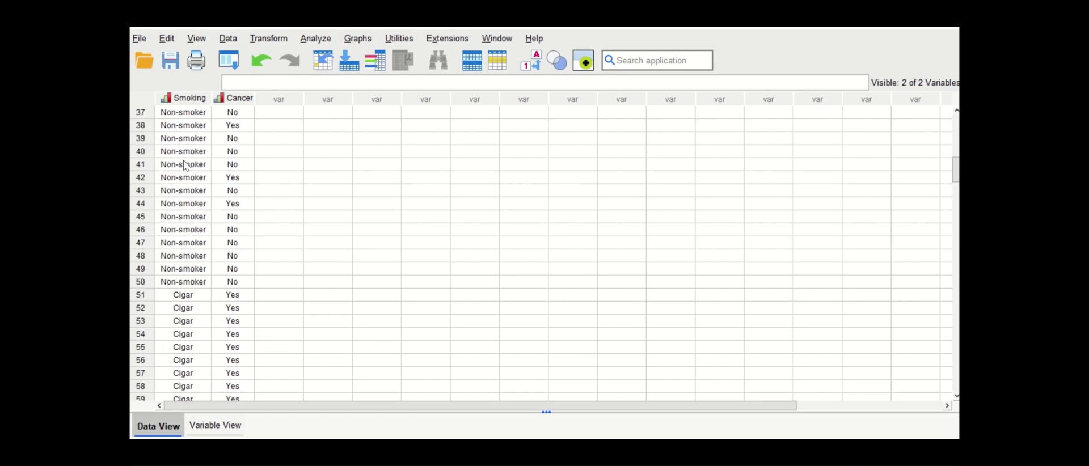
{"action": "scroll", "coordinate": [181, 171], "scroll_direction": "down", "scroll_amount": 8}
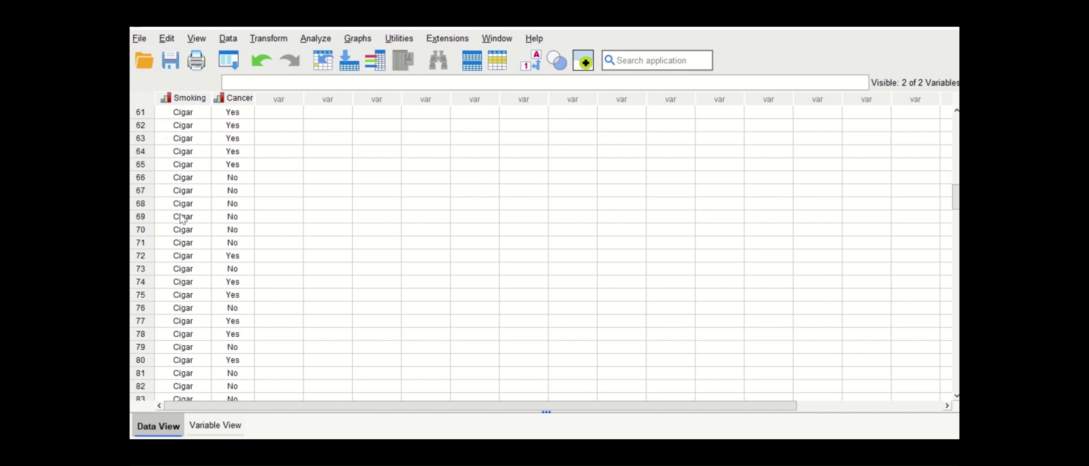
{"action": "scroll", "coordinate": [189, 189], "scroll_direction": "down", "scroll_amount": 3}
{"action": "scroll", "coordinate": [190, 188], "scroll_direction": "down", "scroll_amount": 12}
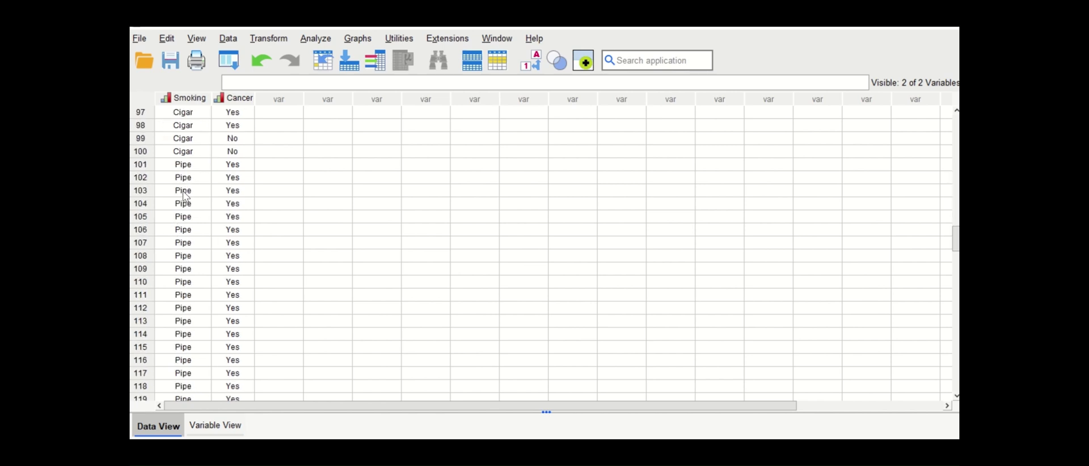
{"action": "scroll", "coordinate": [180, 227], "scroll_direction": "down", "scroll_amount": 14}
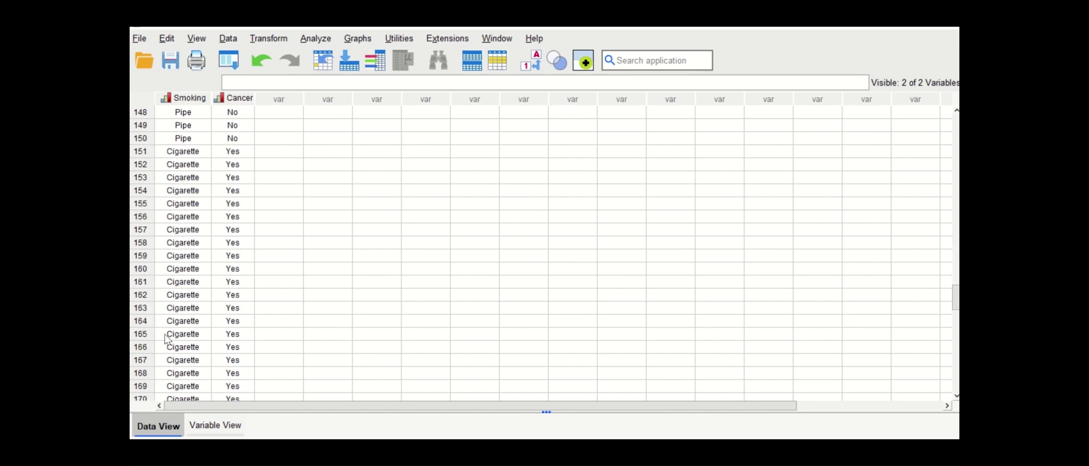
{"action": "scroll", "coordinate": [176, 289], "scroll_direction": "up", "scroll_amount": 4}
{"action": "scroll", "coordinate": [177, 287], "scroll_direction": "up", "scroll_amount": 20}
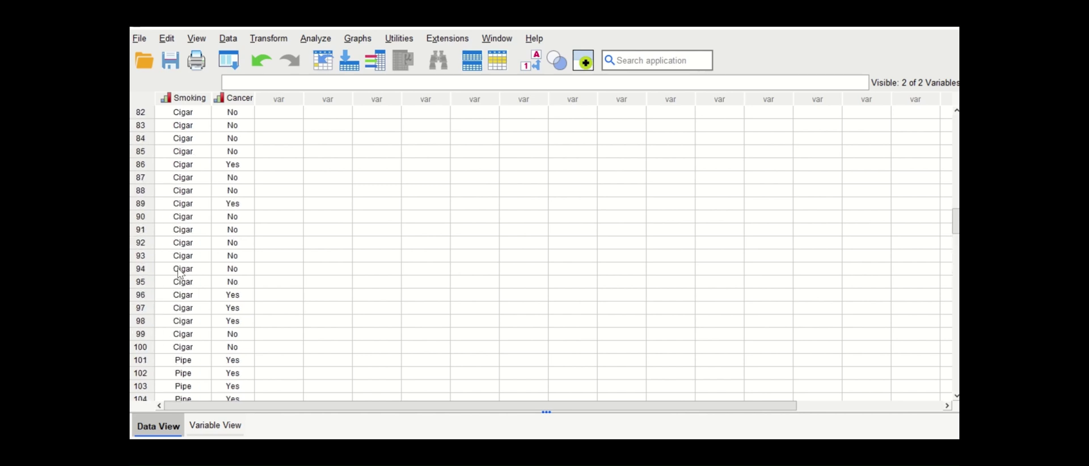
{"action": "scroll", "coordinate": [182, 258], "scroll_direction": "up", "scroll_amount": 9}
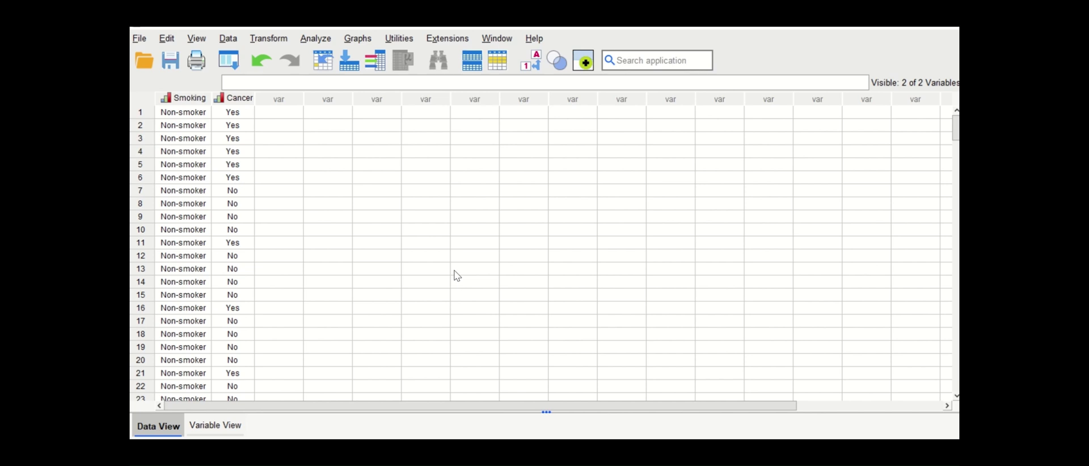
- Run Frequencies with frequency tables for Smoking and Cancer and review the resulting tables
{"action": "left_click", "coordinate": [321, 40]}
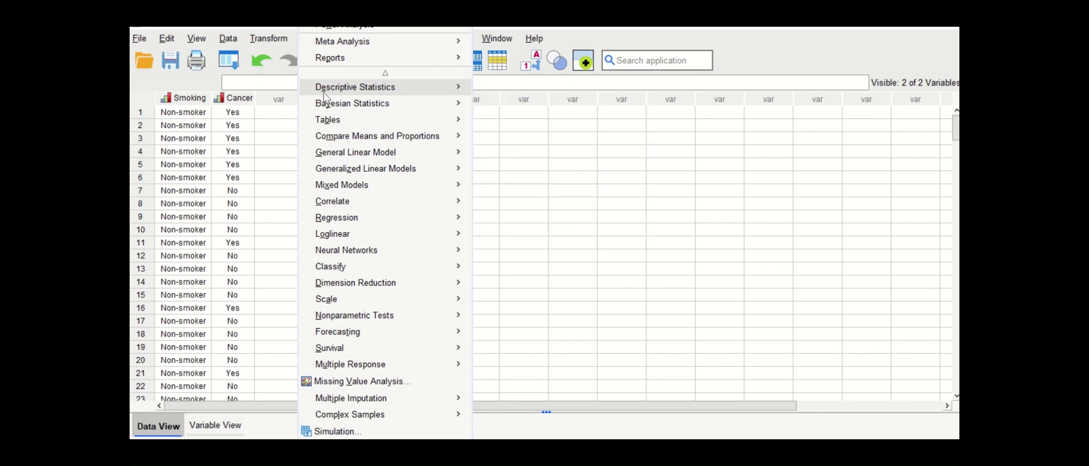
{"action": "mouse_move", "coordinate": [328, 89]}
{"action": "left_click", "coordinate": [499, 87]}
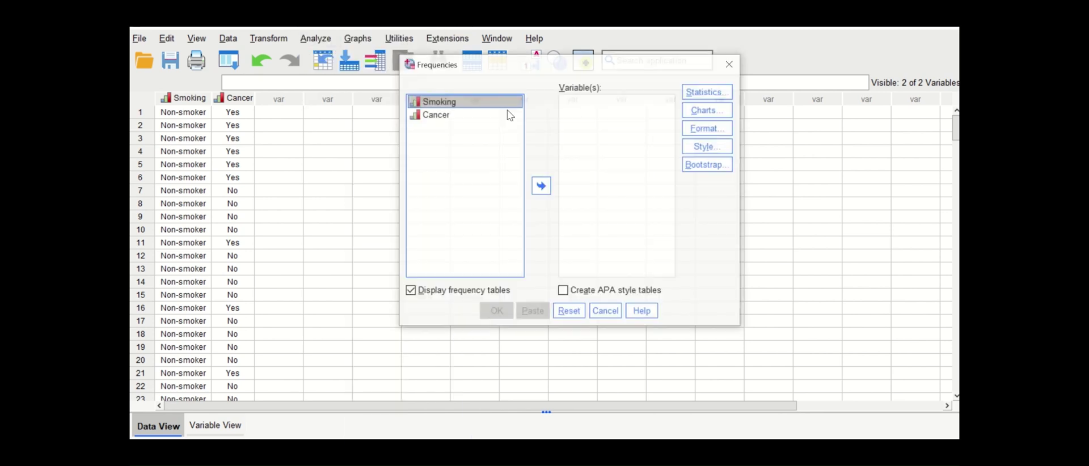
{"action": "left_click", "coordinate": [436, 115], "text": "shift"}
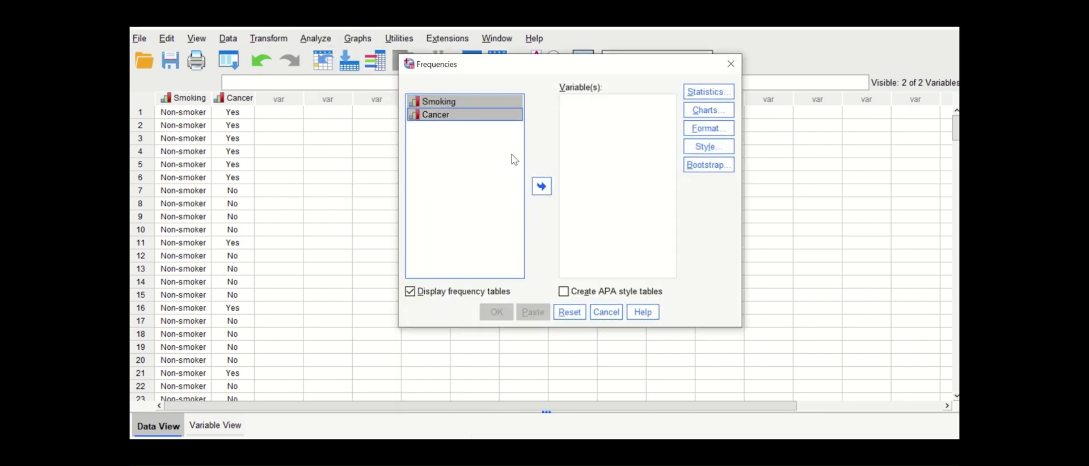
{"action": "left_click", "coordinate": [543, 188]}
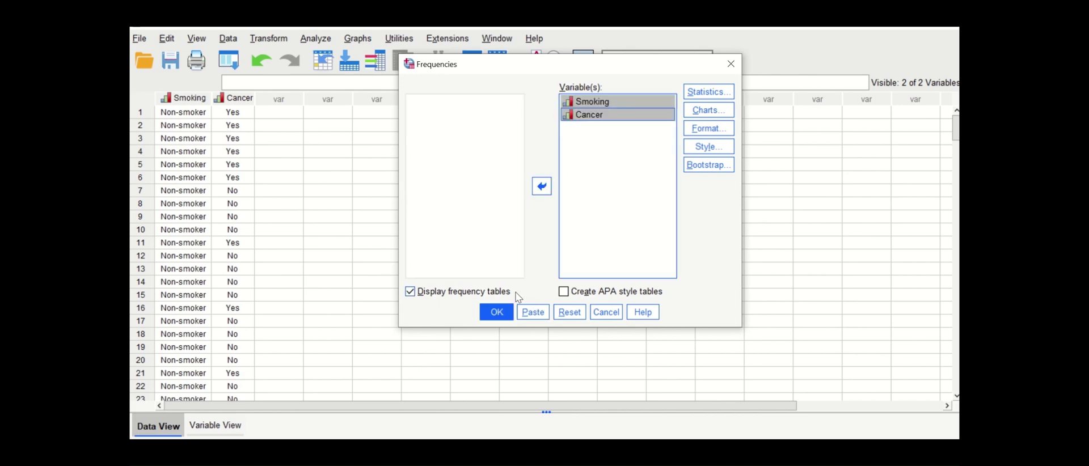
{"action": "left_click", "coordinate": [494, 313]}
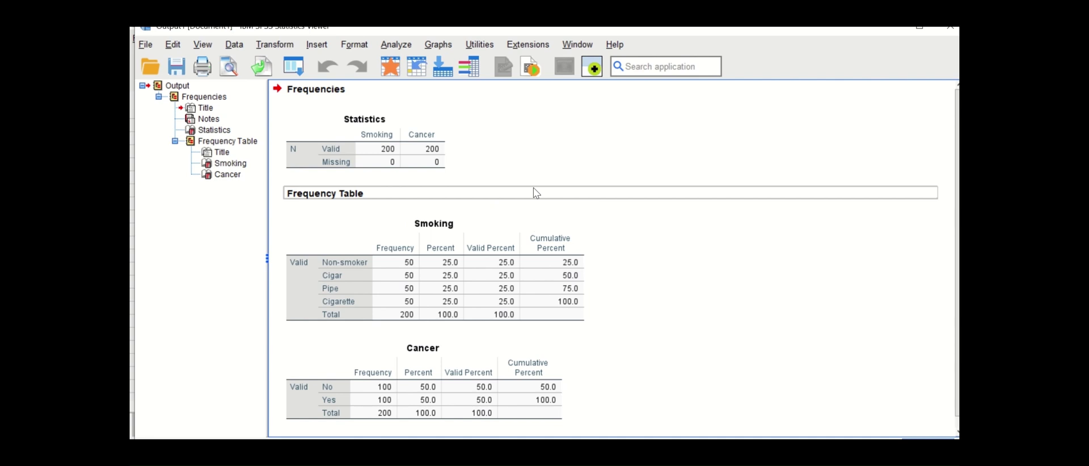
{"action": "scroll", "coordinate": [601, 263], "scroll_direction": "down", "scroll_amount": 1}
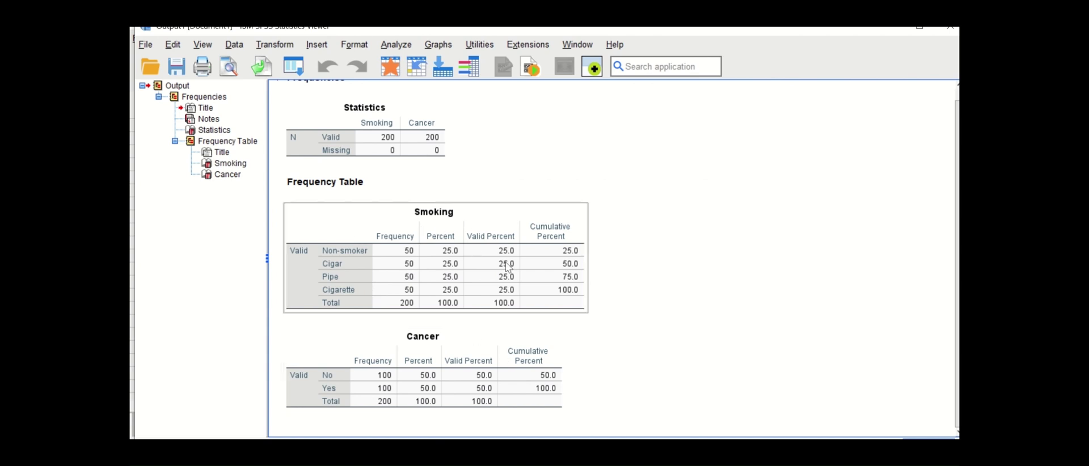
- Set up a binary logistic regression with Cancer as the dependent variable and Smoking as the covariate
{"action": "left_click", "coordinate": [394, 44]}
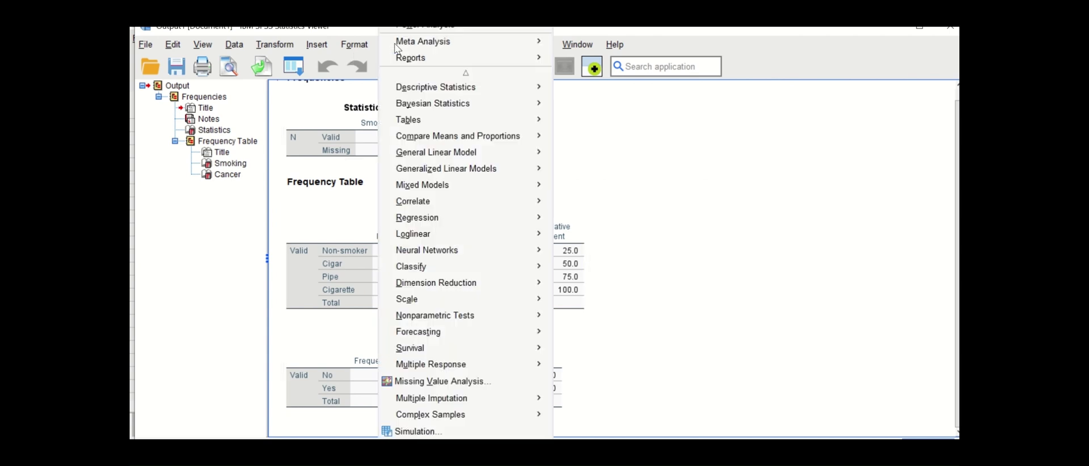
{"action": "mouse_move", "coordinate": [418, 220]}
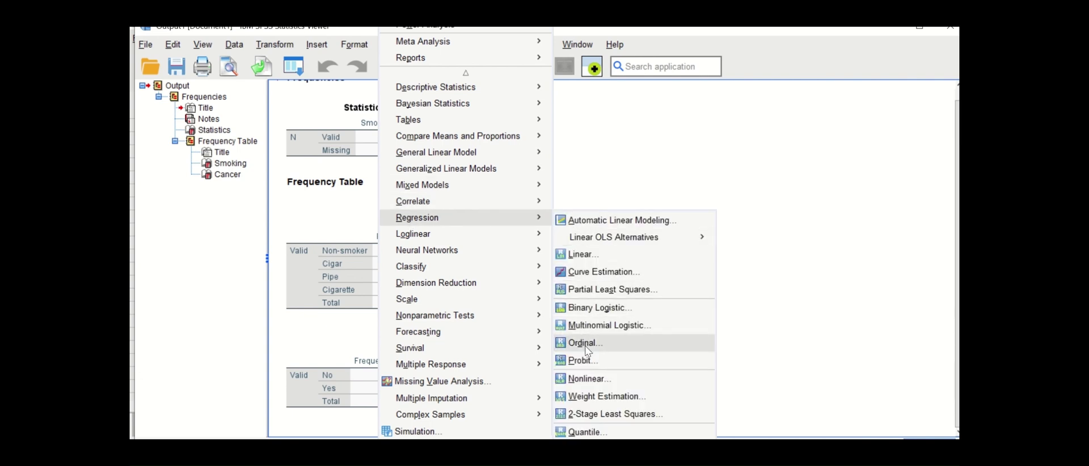
{"action": "left_click", "coordinate": [591, 309]}
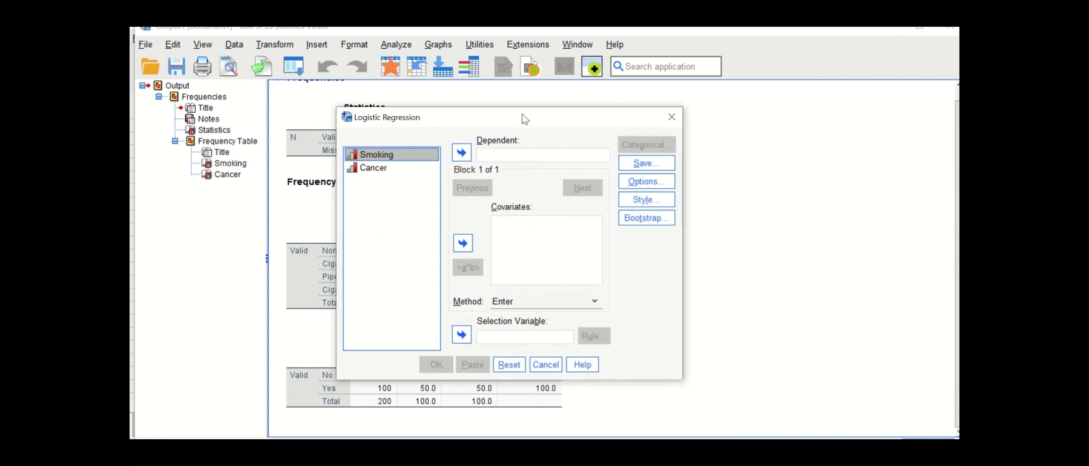
{"action": "left_click_drag", "start_coordinate": [522, 113], "coordinate": [433, 101]}
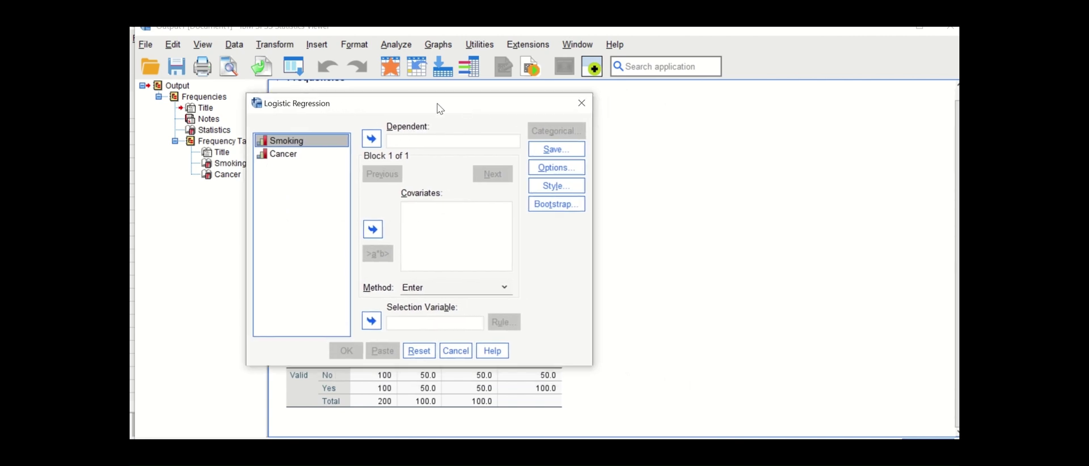
{"action": "left_click", "coordinate": [276, 155]}
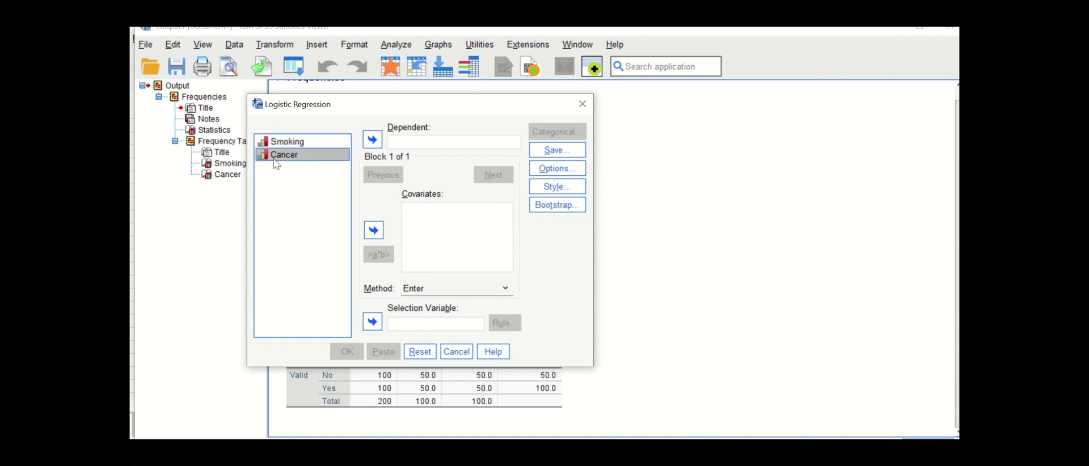
{"action": "left_click", "coordinate": [373, 142]}
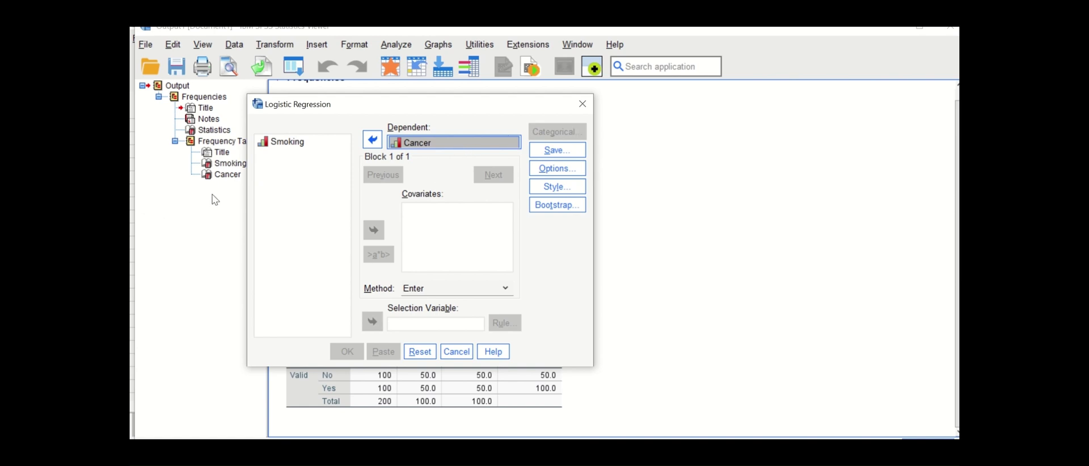
{"action": "left_click", "coordinate": [282, 142]}
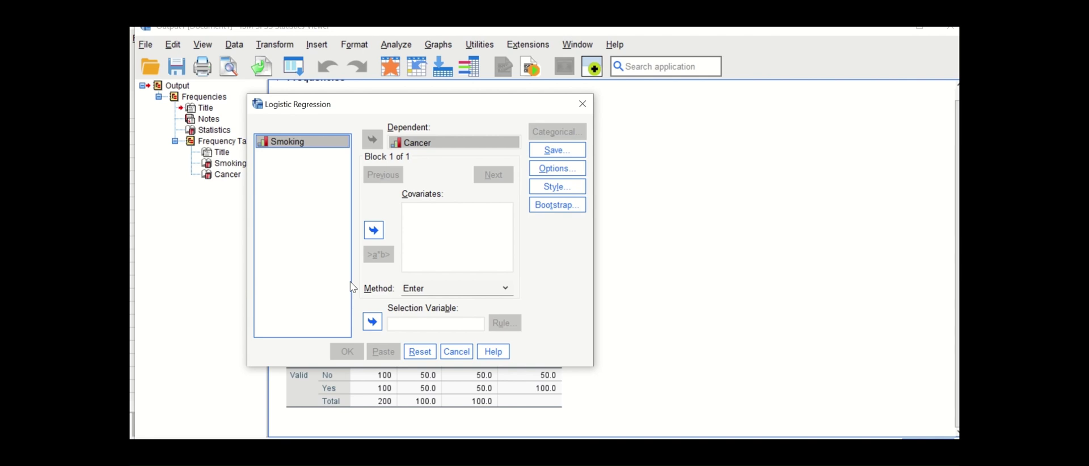
{"action": "left_click", "coordinate": [374, 229]}
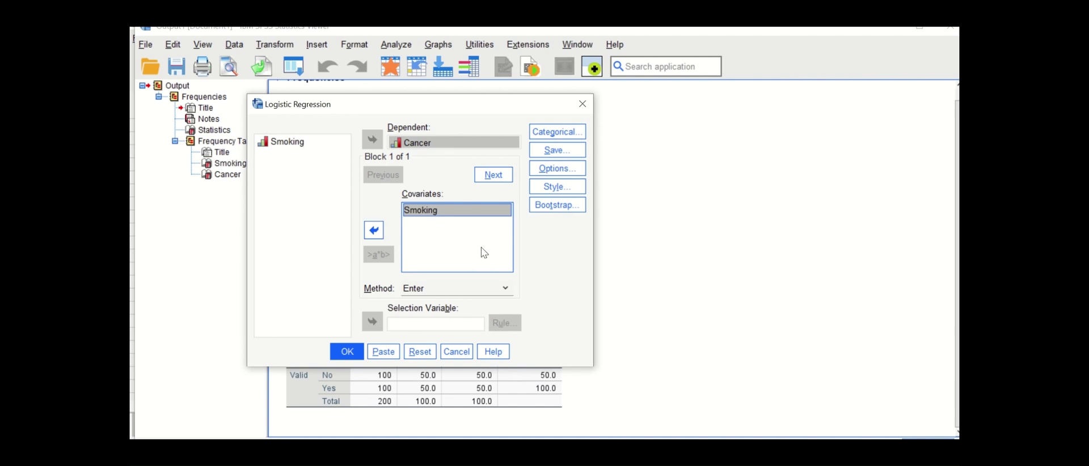
- Define Smoking as a categorical covariate with the Indicator contrast and the first category as reference
{"action": "left_click", "coordinate": [554, 132]}
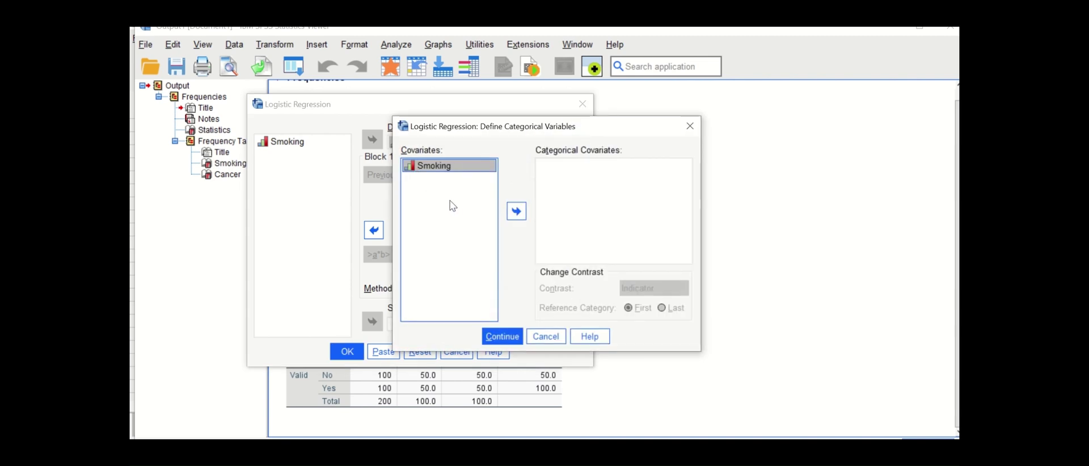
{"action": "left_click", "coordinate": [516, 210]}
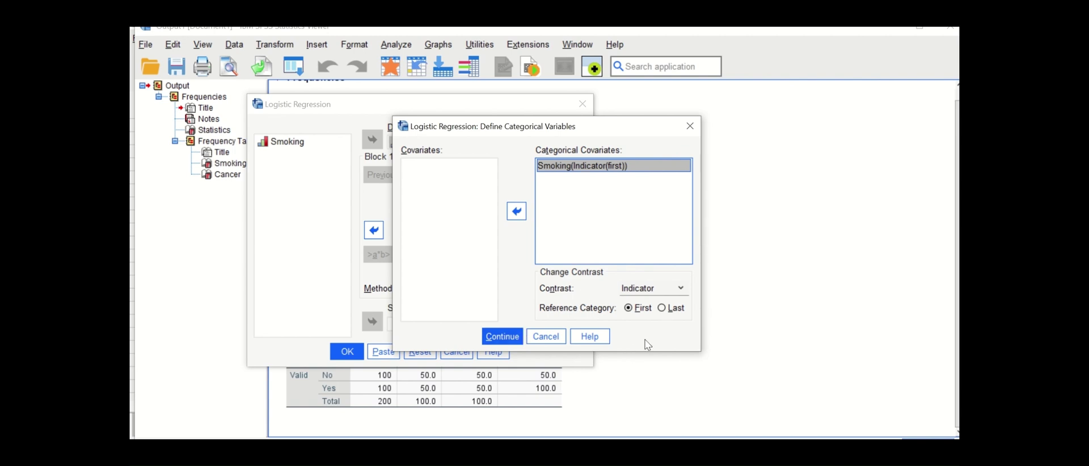
{"action": "left_click", "coordinate": [498, 341]}
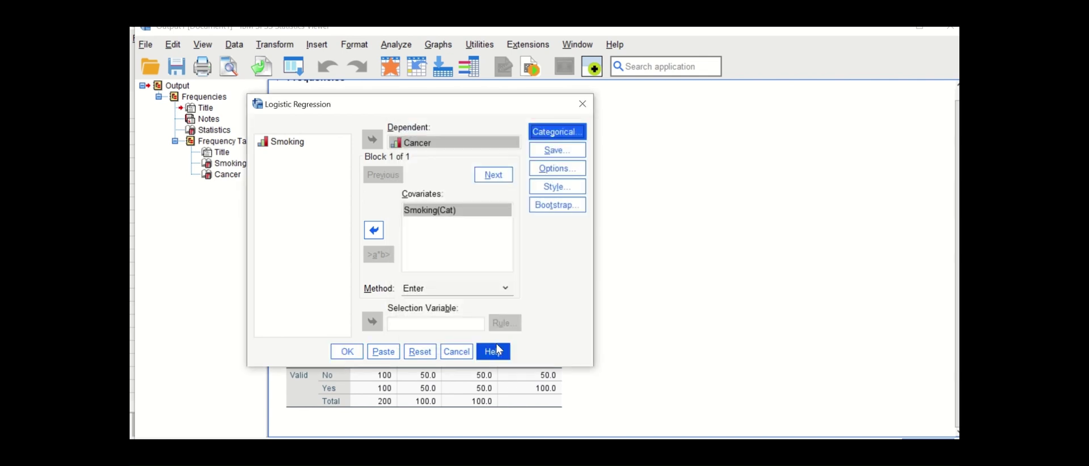
- Include classification plots, Hosmer-Lemeshow goodness-of-fit and a 95% CI for exp(B), and run the regression
{"action": "left_click", "coordinate": [555, 173]}
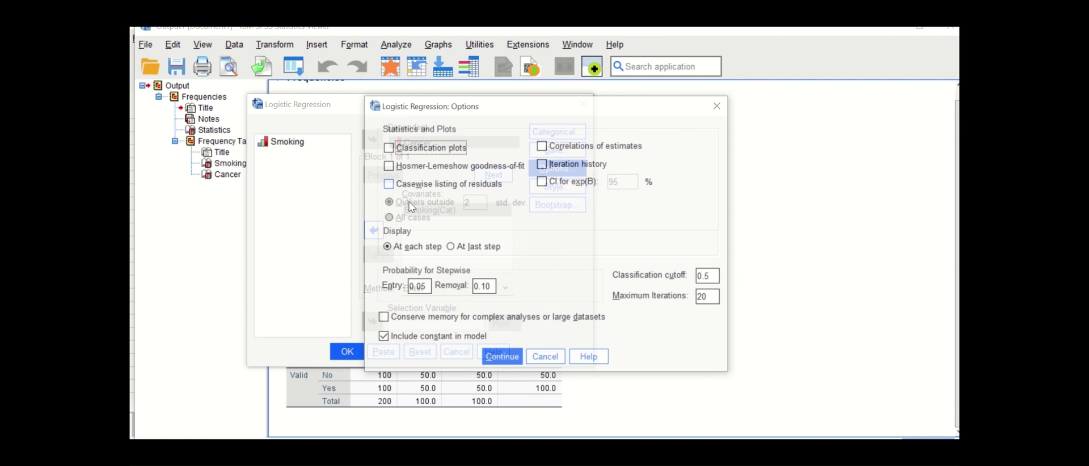
{"action": "left_click", "coordinate": [420, 152]}
{"action": "left_click", "coordinate": [430, 169]}
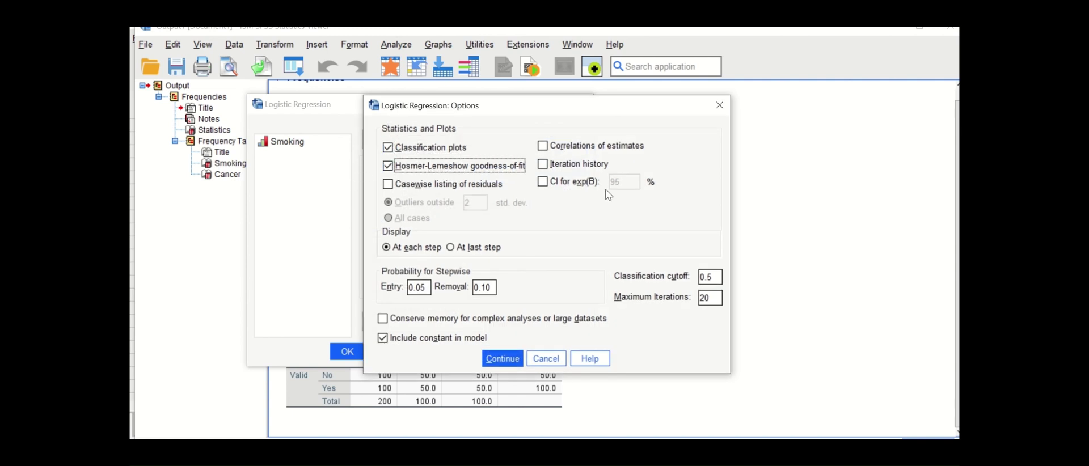
{"action": "left_click", "coordinate": [551, 182]}
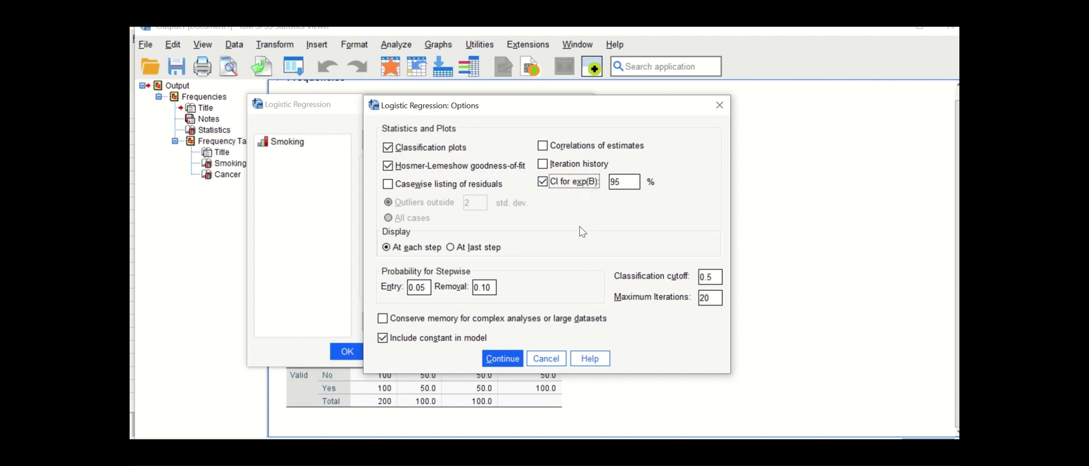
{"action": "left_click", "coordinate": [503, 359]}
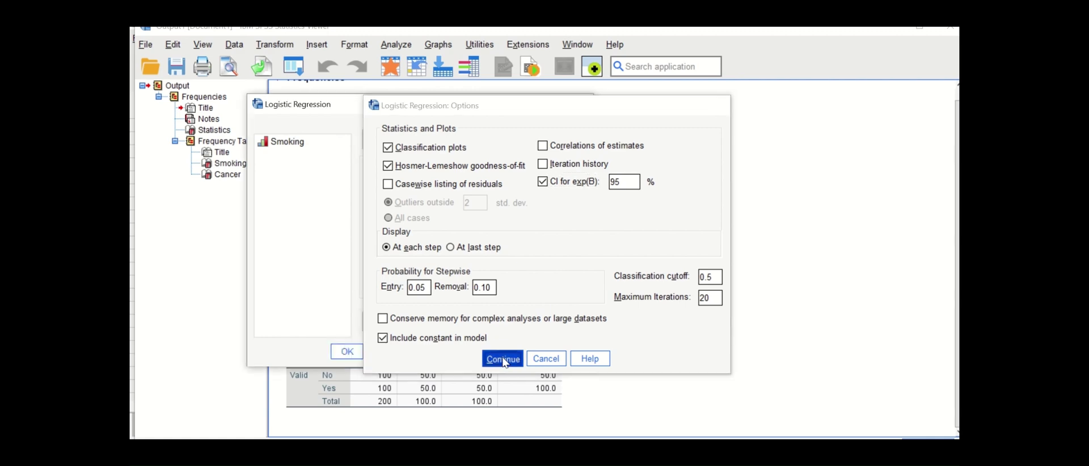
{"action": "left_click", "coordinate": [347, 353]}
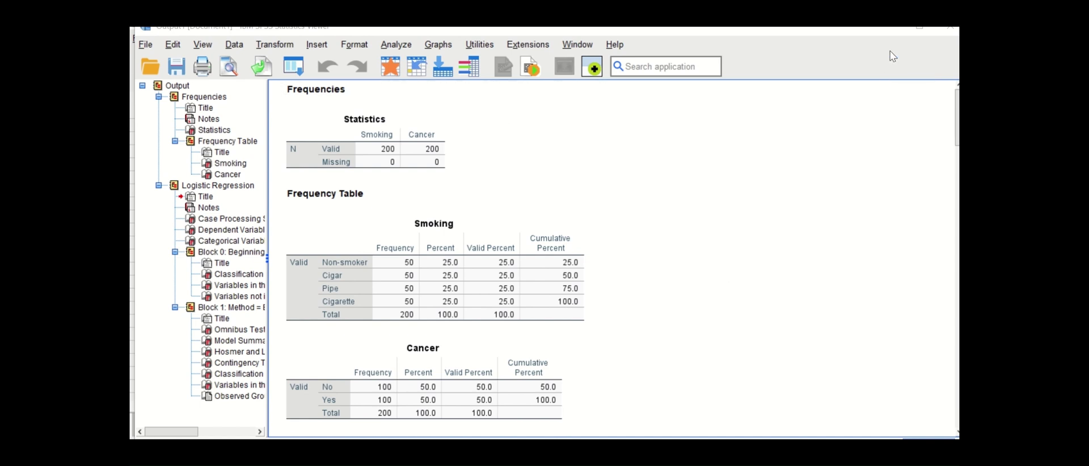
- Check the value labels defined for Smoking in the dataset's variable definitions and return to the output
{"action": "left_click", "coordinate": [897, 30]}
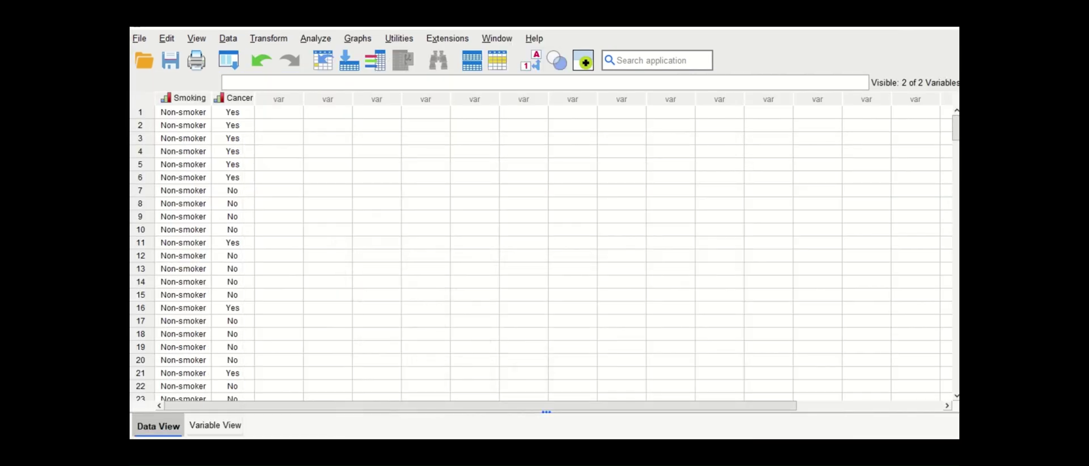
{"action": "left_click", "coordinate": [210, 430]}
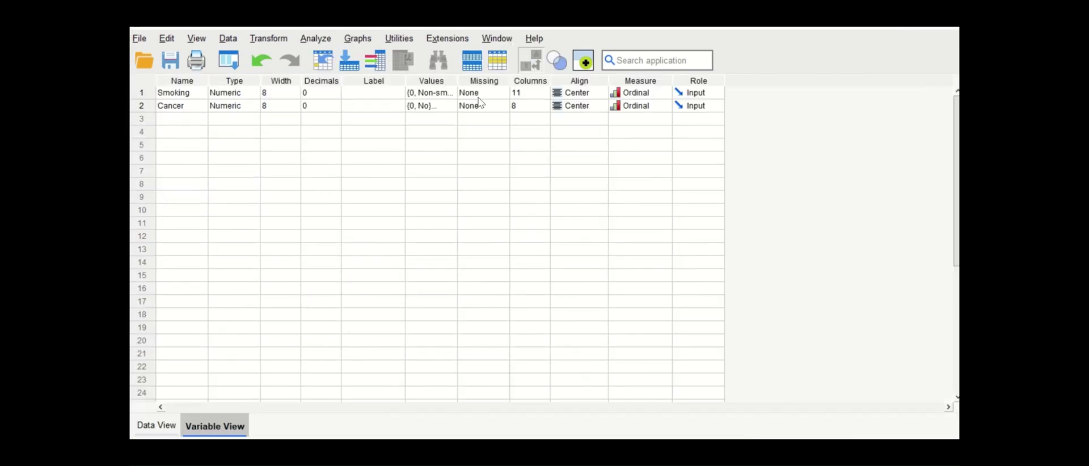
{"action": "left_click", "coordinate": [448, 98]}
{"action": "left_click", "coordinate": [451, 96]}
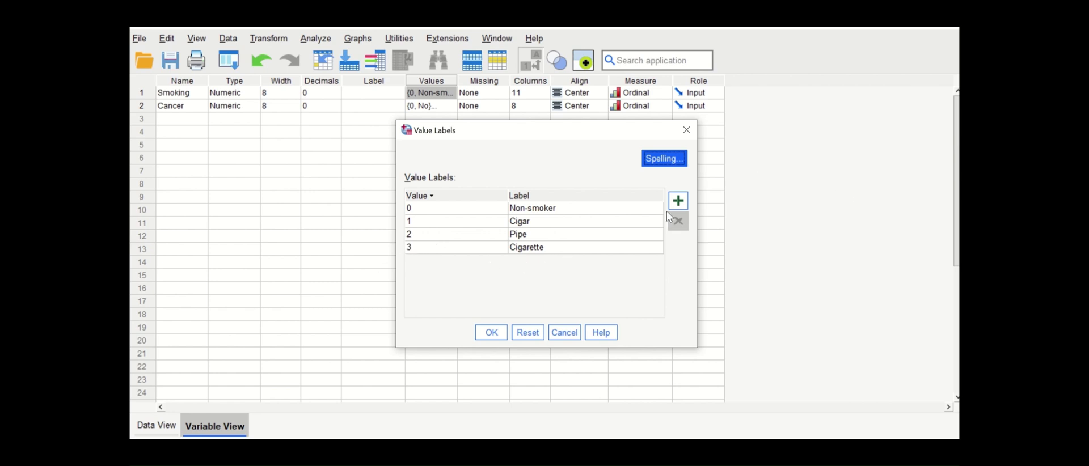
{"action": "key", "text": "Return"}
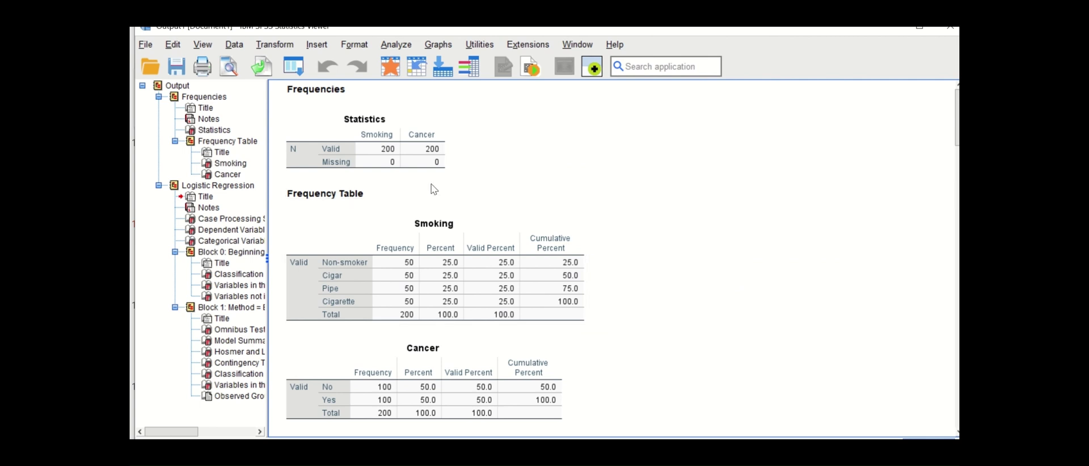
- Examine the valid and missing case counts for Smoking and Cancer in the Statistics table
{"action": "left_click", "coordinate": [323, 140]}
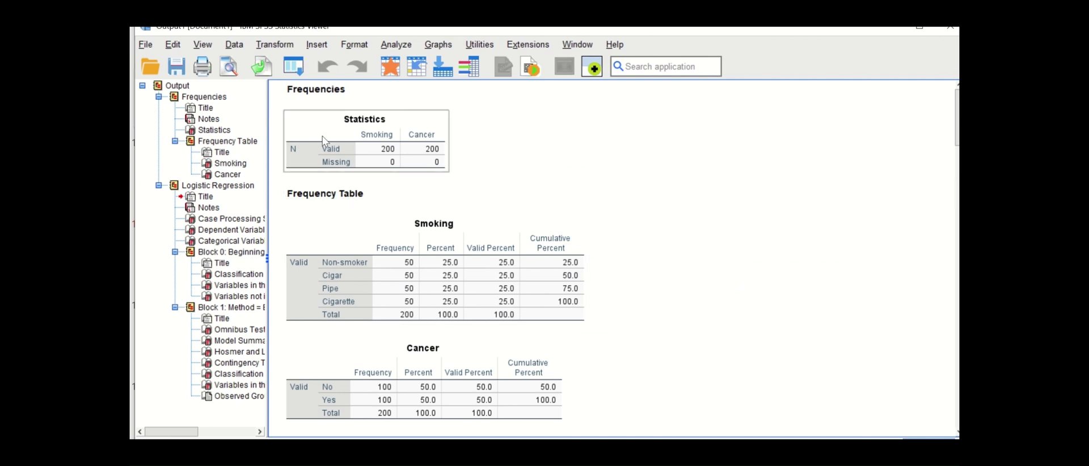
{"action": "left_click", "coordinate": [480, 156]}
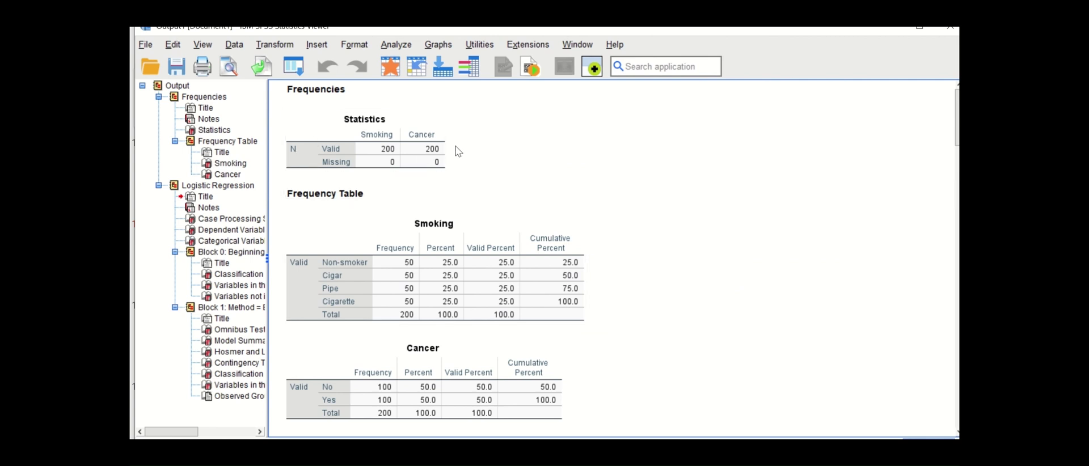
{"action": "left_click", "coordinate": [297, 146]}
{"action": "left_click", "coordinate": [456, 175]}
{"action": "left_click", "coordinate": [404, 169]}
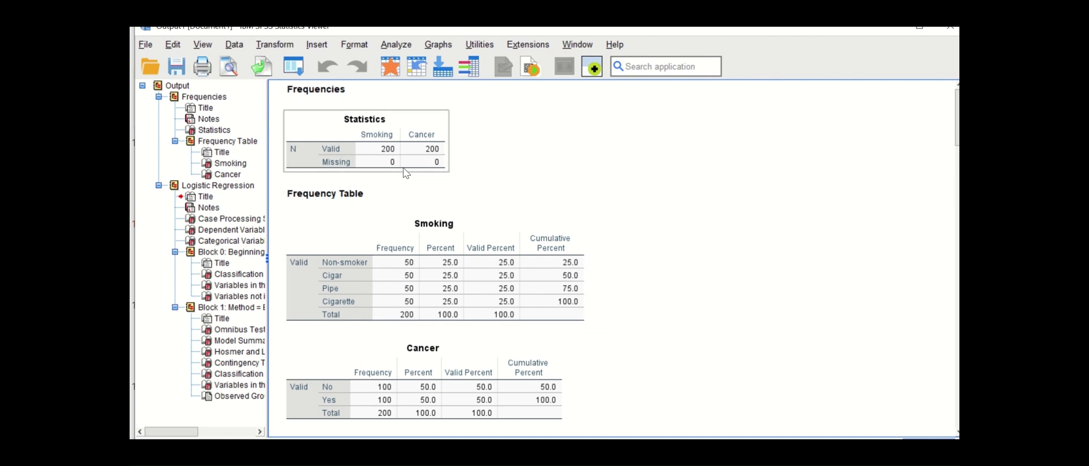
{"action": "left_click", "coordinate": [509, 176]}
{"action": "left_click", "coordinate": [357, 124]}
{"action": "left_click", "coordinate": [586, 171]}
{"action": "left_click", "coordinate": [359, 145]}
{"action": "left_click", "coordinate": [525, 156]}
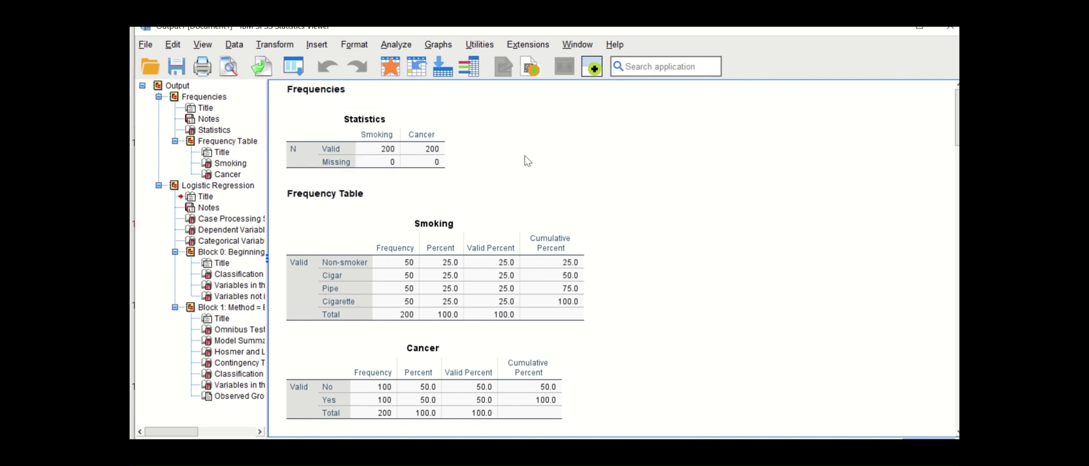
{"action": "scroll", "coordinate": [693, 181], "scroll_direction": "down", "scroll_amount": 2}
{"action": "scroll", "coordinate": [567, 188], "scroll_direction": "up", "scroll_amount": 2}
- Examine the frequency tables for the Smoking categories and the Cancer outcome
{"action": "left_click", "coordinate": [411, 195]}
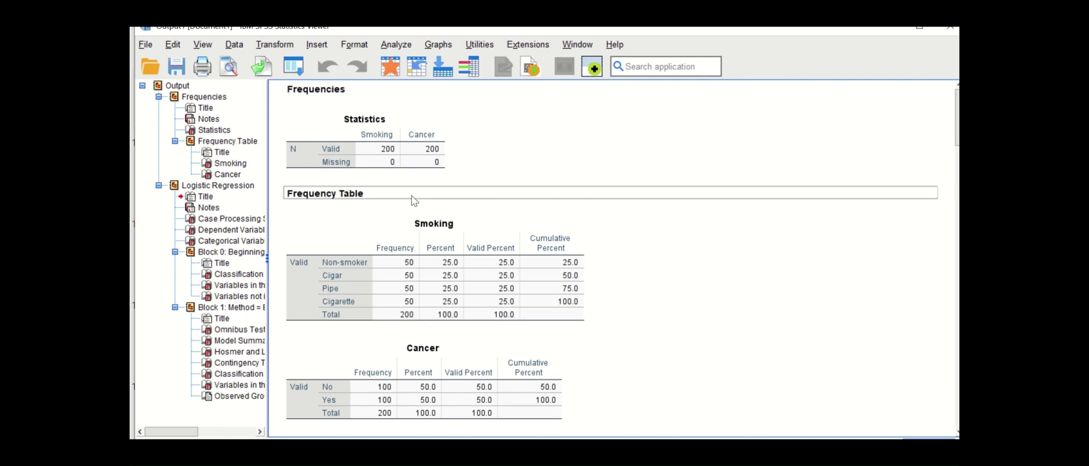
{"action": "left_click", "coordinate": [521, 227]}
{"action": "left_click", "coordinate": [715, 233]}
{"action": "left_click", "coordinate": [295, 258]}
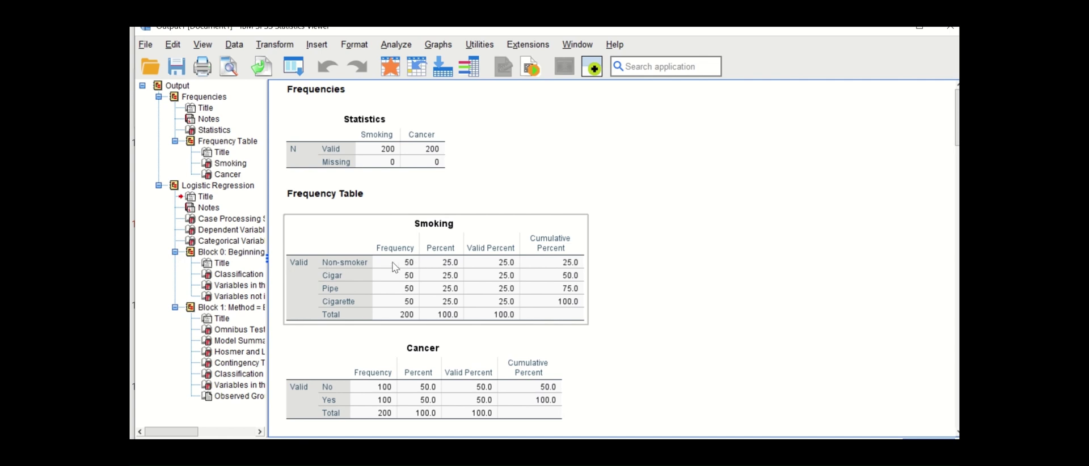
{"action": "scroll", "coordinate": [440, 309], "scroll_direction": "down", "scroll_amount": 3}
{"action": "left_click", "coordinate": [524, 303]}
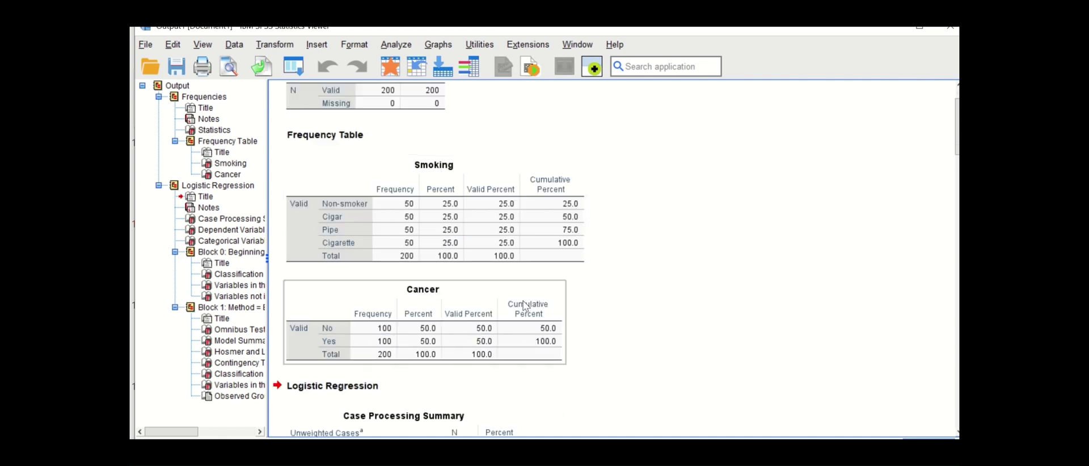
{"action": "left_click", "coordinate": [276, 343]}
{"action": "left_click", "coordinate": [287, 343]}
- Examine the logistic regression's Case Processing Summary and the Dependent Variable Encoding for Cancer
{"action": "scroll", "coordinate": [488, 316], "scroll_direction": "down", "scroll_amount": 3}
{"action": "left_click", "coordinate": [532, 271]}
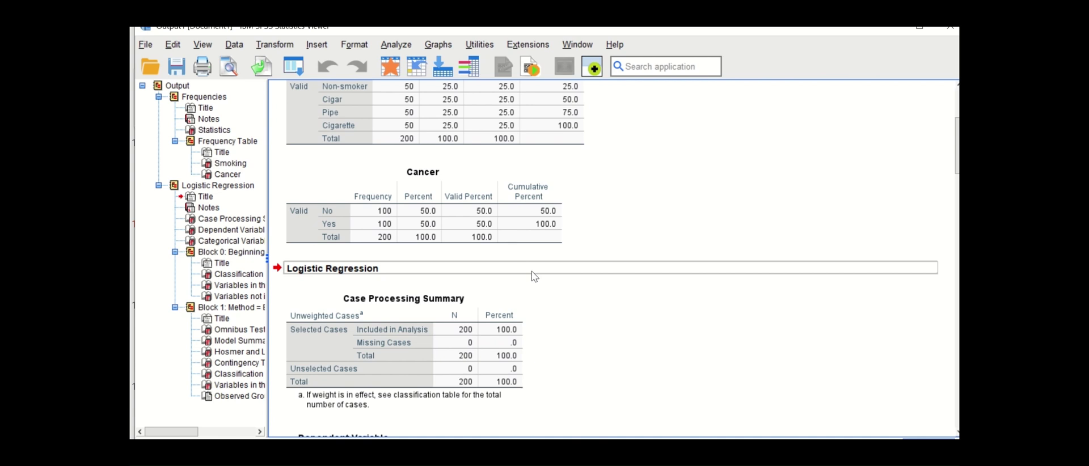
{"action": "scroll", "coordinate": [534, 272], "scroll_direction": "down", "scroll_amount": 3}
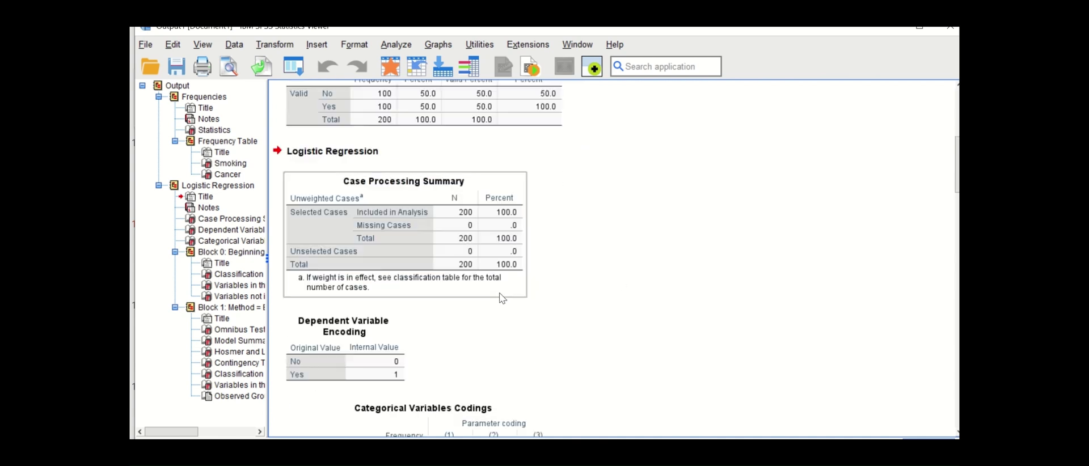
{"action": "scroll", "coordinate": [499, 292], "scroll_direction": "down", "scroll_amount": 2}
{"action": "left_click", "coordinate": [313, 300]}
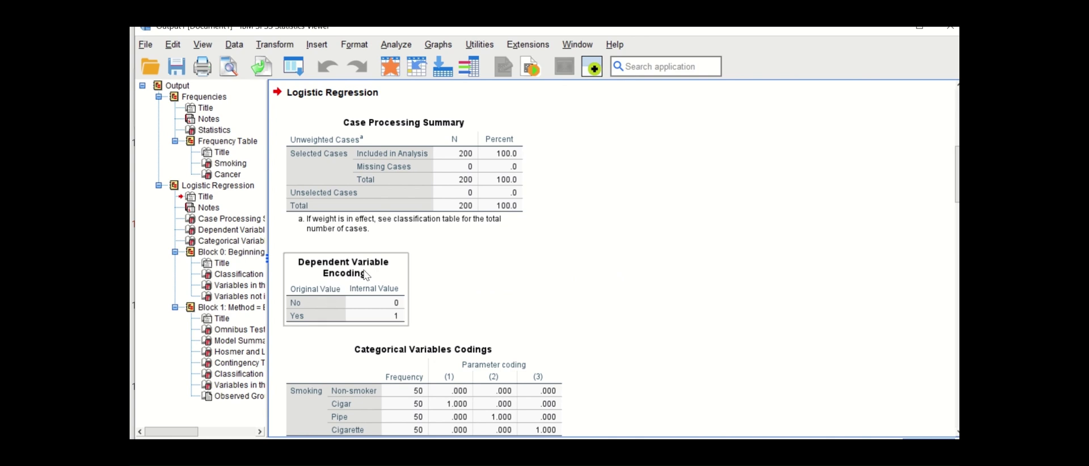
{"action": "left_click", "coordinate": [338, 233]}
{"action": "left_click", "coordinate": [399, 270]}
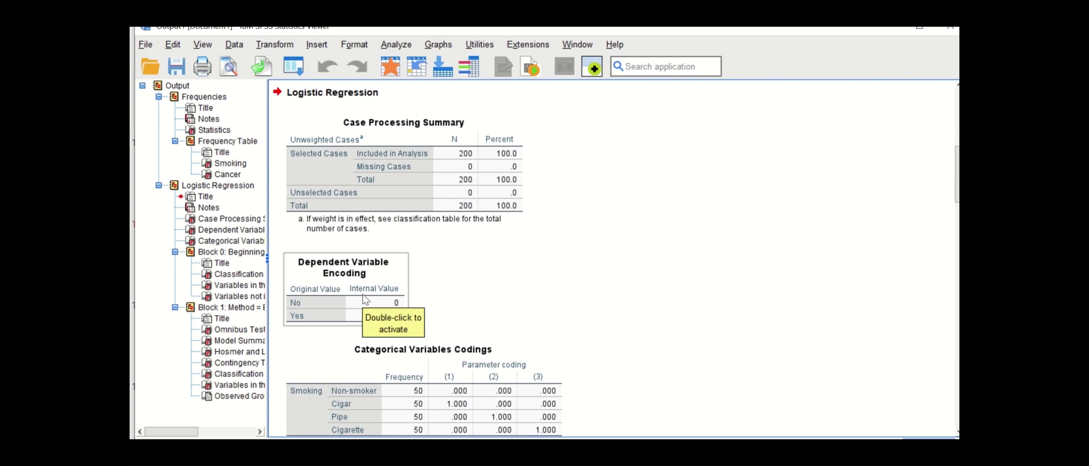
{"action": "left_click", "coordinate": [509, 275]}
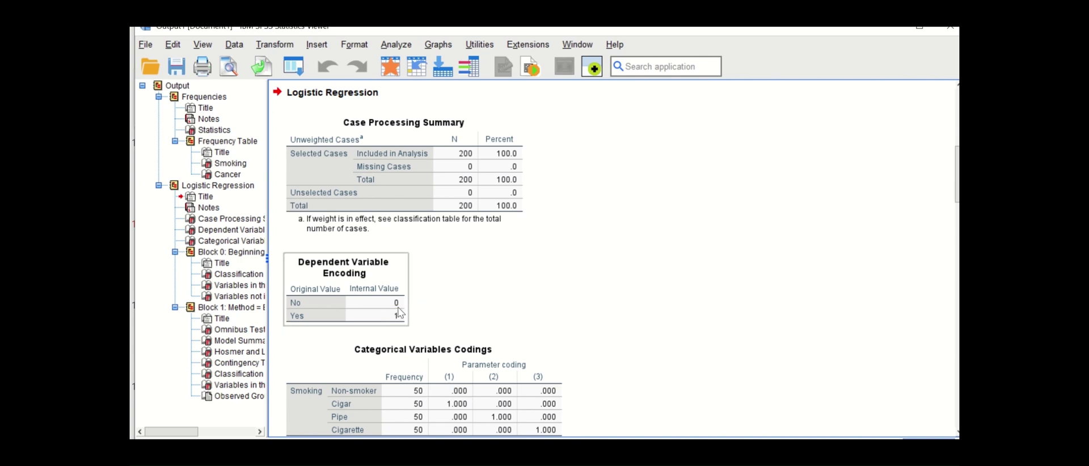
- Examine the Categorical Variables Codings for Smoking and the Classification Table of Block 0
{"action": "scroll", "coordinate": [477, 314], "scroll_direction": "down", "scroll_amount": 2}
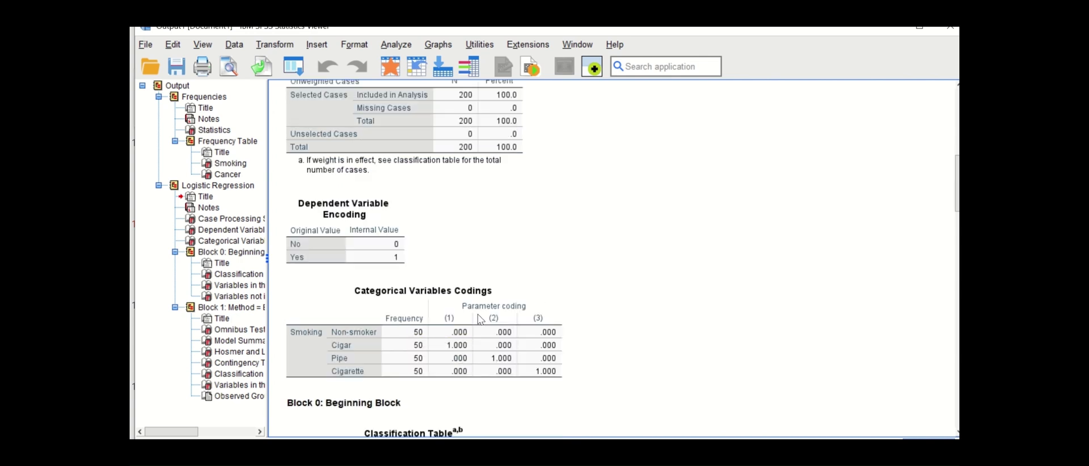
{"action": "scroll", "coordinate": [571, 257], "scroll_direction": "down", "scroll_amount": 6}
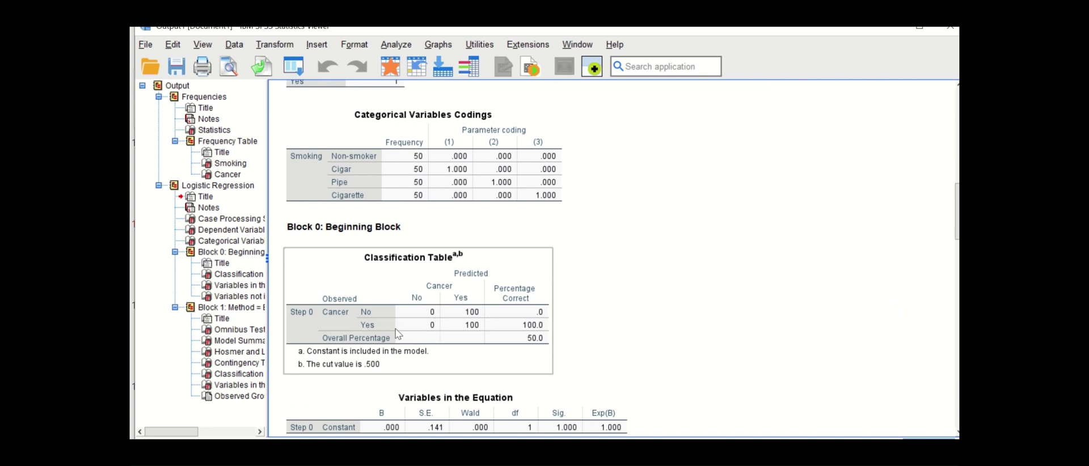
{"action": "scroll", "coordinate": [636, 299], "scroll_direction": "down", "scroll_amount": 3}
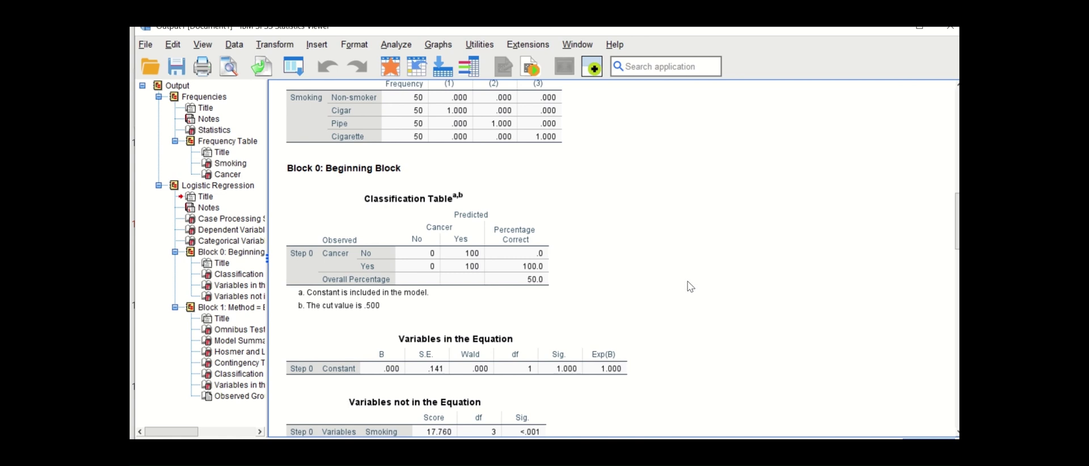
- Examine the Block 0 tables of variables in the equation and variables not in the equation
{"action": "scroll", "coordinate": [688, 281], "scroll_direction": "down", "scroll_amount": 3}
{"action": "scroll", "coordinate": [689, 284], "scroll_direction": "down", "scroll_amount": 3}
{"action": "left_click", "coordinate": [500, 254]}
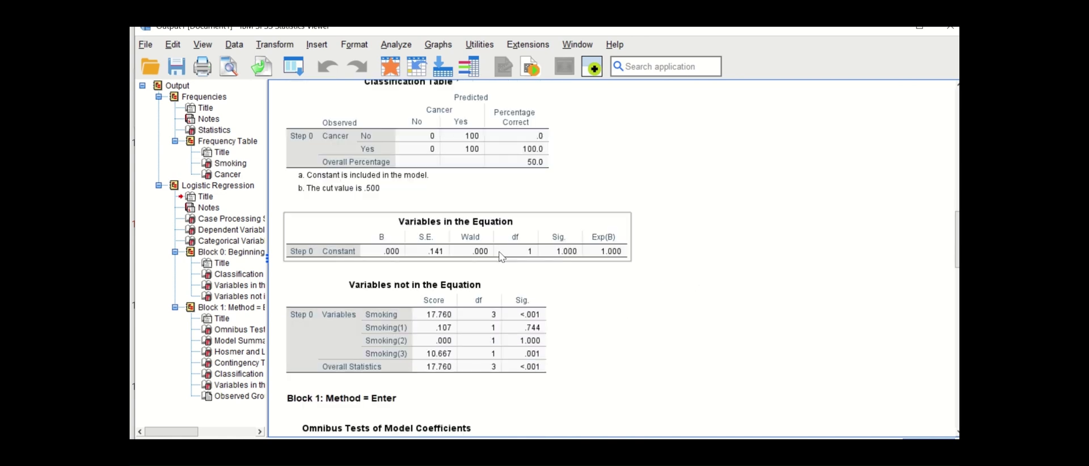
{"action": "left_click", "coordinate": [731, 246]}
{"action": "left_click", "coordinate": [374, 253]}
{"action": "left_click", "coordinate": [493, 268]}
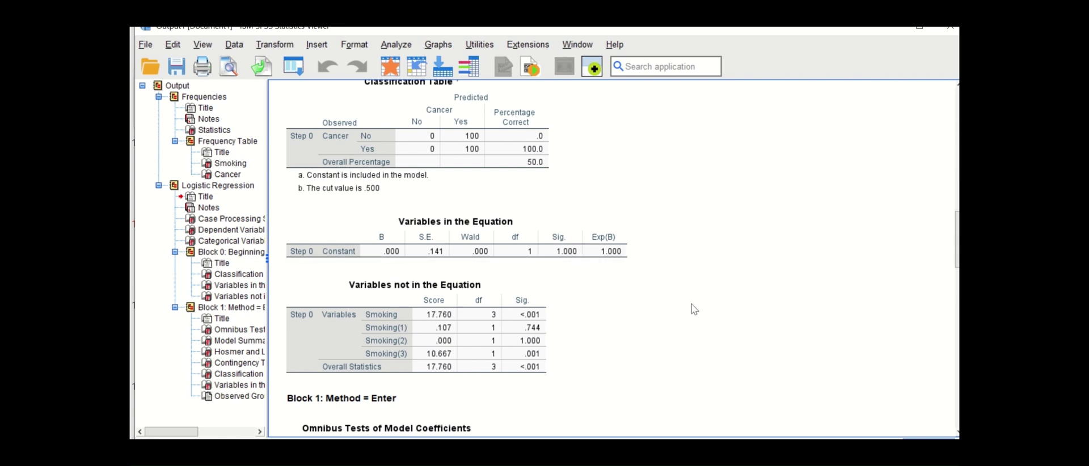
- Examine the Block 1 Omnibus Tests of Model Coefficients and the R Square values in the Model Summary
{"action": "scroll", "coordinate": [614, 283], "scroll_direction": "down", "scroll_amount": 6}
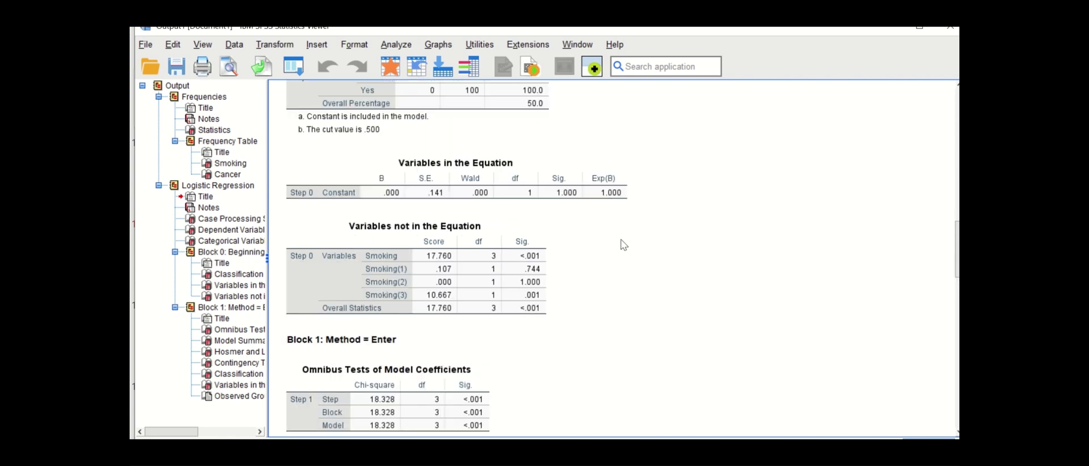
{"action": "scroll", "coordinate": [622, 240], "scroll_direction": "down", "scroll_amount": 2}
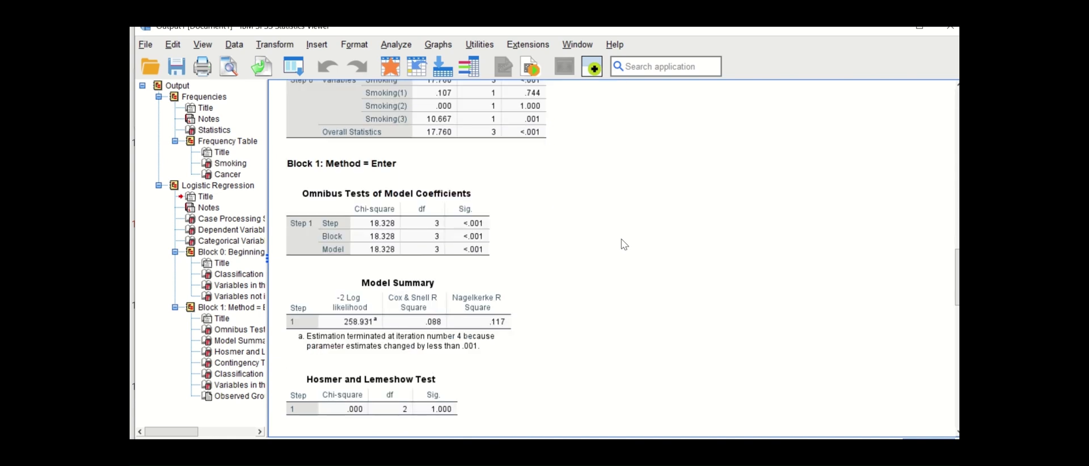
{"action": "scroll", "coordinate": [621, 240], "scroll_direction": "down", "scroll_amount": 2}
{"action": "left_click", "coordinate": [434, 260]}
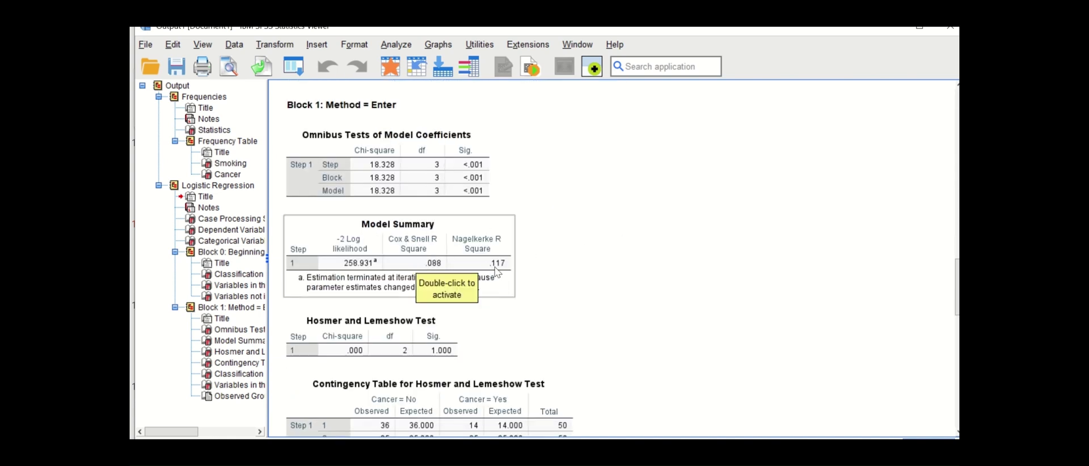
{"action": "left_click", "coordinate": [555, 264]}
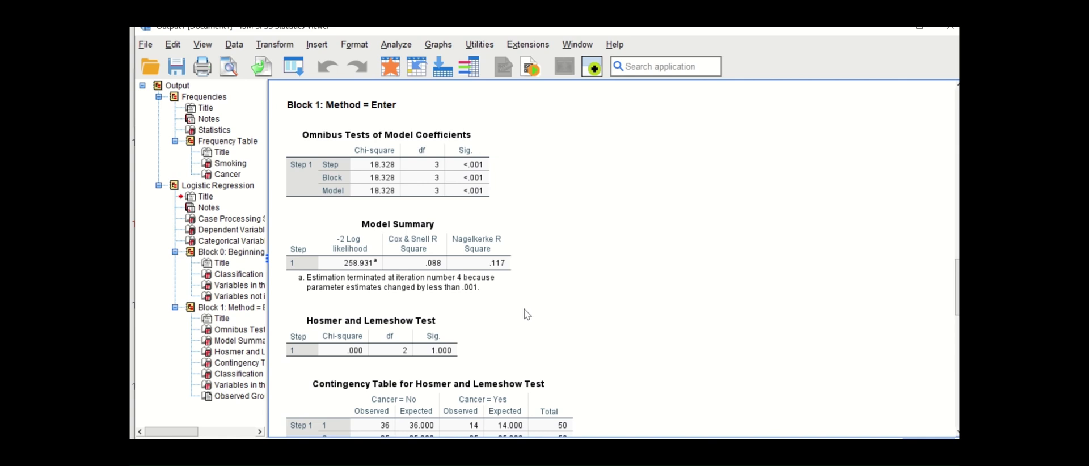
- Review the Hosmer and Lemeshow results, the Block 1 Classification Table and the predicted probabilities plot
{"action": "scroll", "coordinate": [565, 298], "scroll_direction": "down", "scroll_amount": 2}
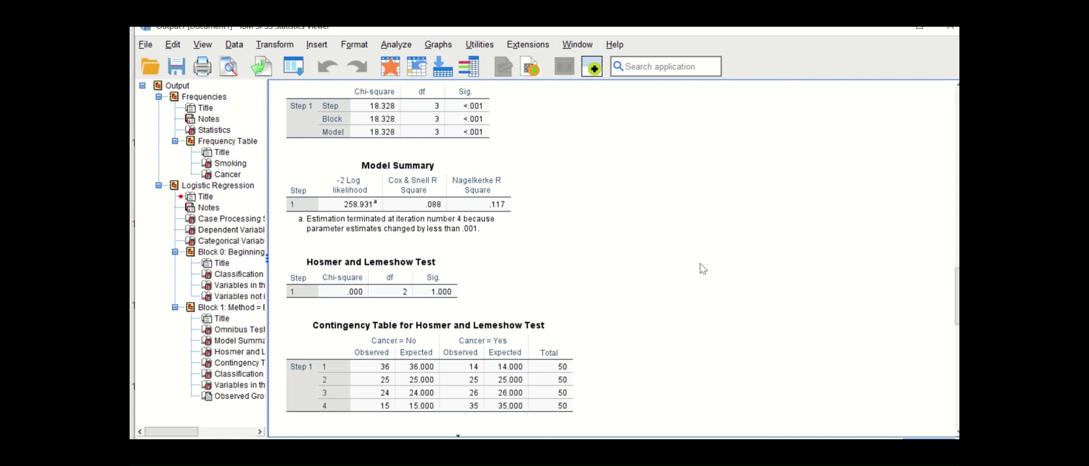
{"action": "scroll", "coordinate": [703, 265], "scroll_direction": "down", "scroll_amount": 8}
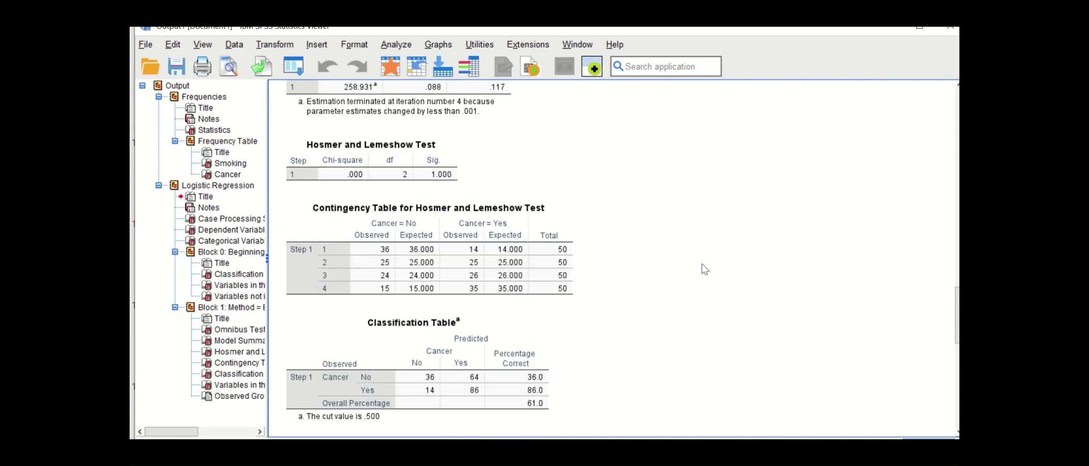
{"action": "scroll", "coordinate": [702, 265], "scroll_direction": "down", "scroll_amount": 12}
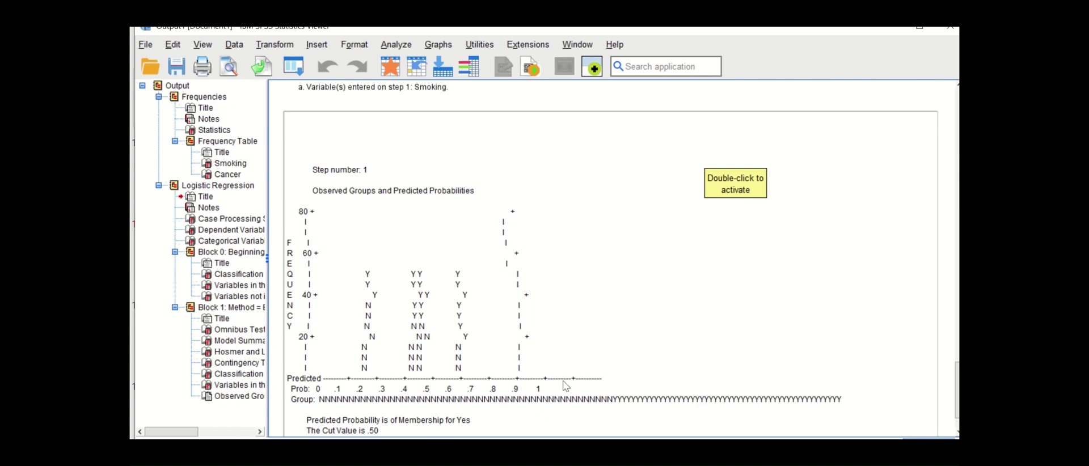
{"action": "scroll", "coordinate": [564, 381], "scroll_direction": "up", "scroll_amount": 8}
{"action": "scroll", "coordinate": [563, 380], "scroll_direction": "up", "scroll_amount": 8}
{"action": "scroll", "coordinate": [562, 381], "scroll_direction": "down", "scroll_amount": 4}
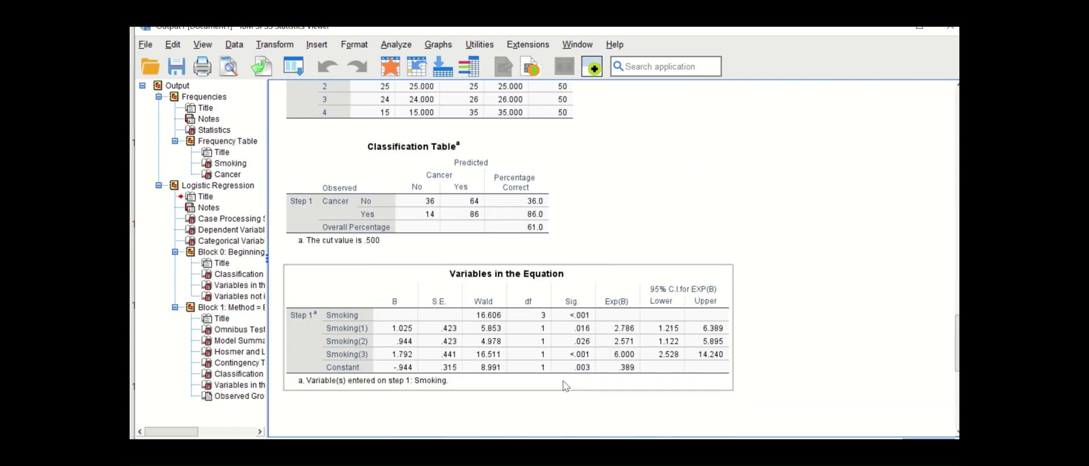
- Examine the coefficients and significance of the Smoking categories in the Block 1 Variables in the Equation table
{"action": "scroll", "coordinate": [563, 380], "scroll_direction": "down", "scroll_amount": 4}
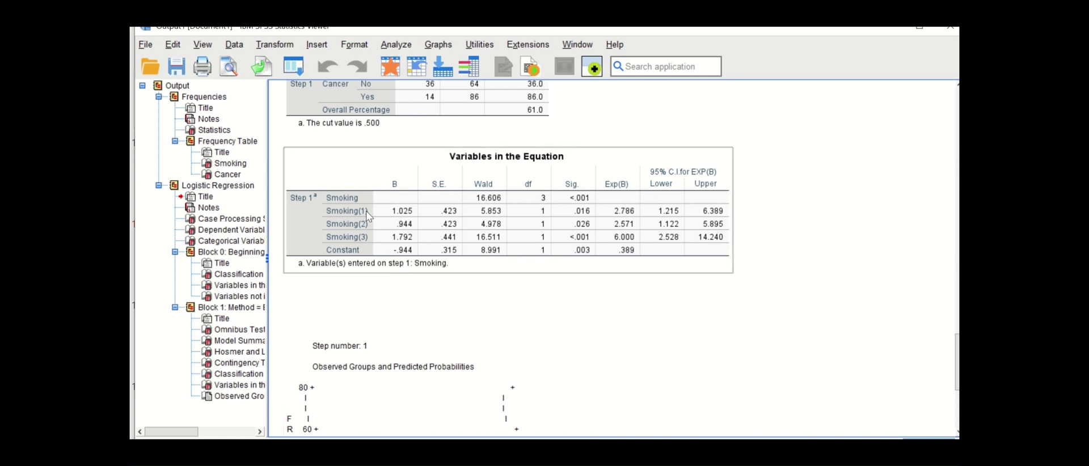
{"action": "left_click", "coordinate": [346, 277]}
{"action": "left_click", "coordinate": [393, 266]}
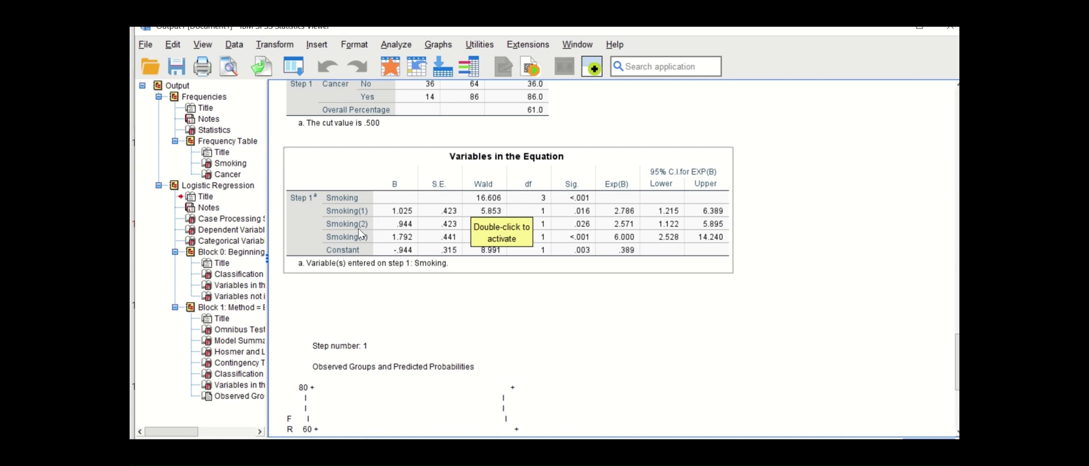
{"action": "left_click", "coordinate": [796, 266]}
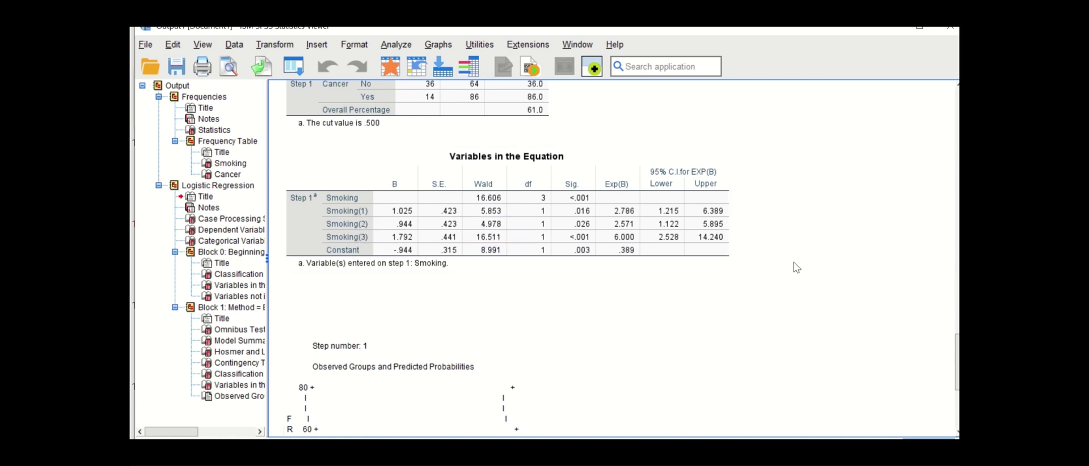
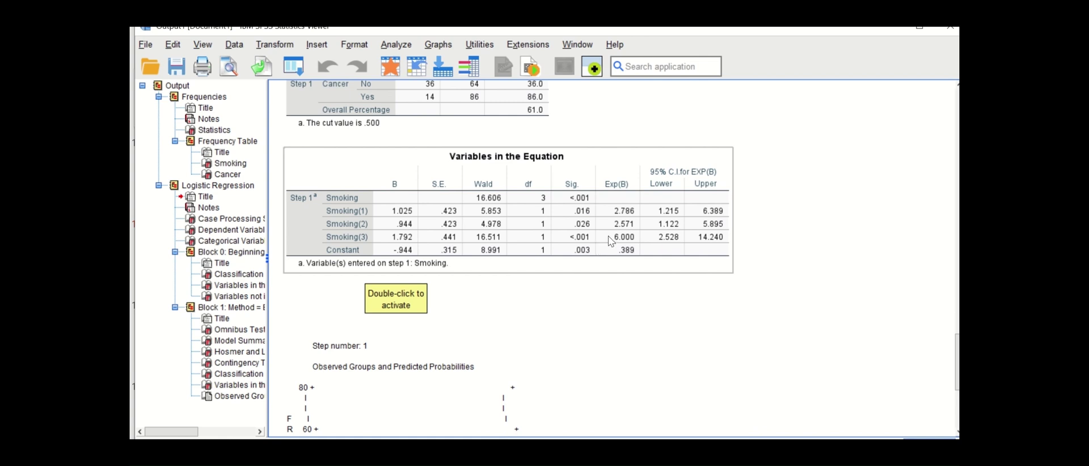
- Read the Exp(B) odds ratios and 95% confidence intervals for each Smoking category against the reference
{"action": "left_click", "coordinate": [851, 308]}
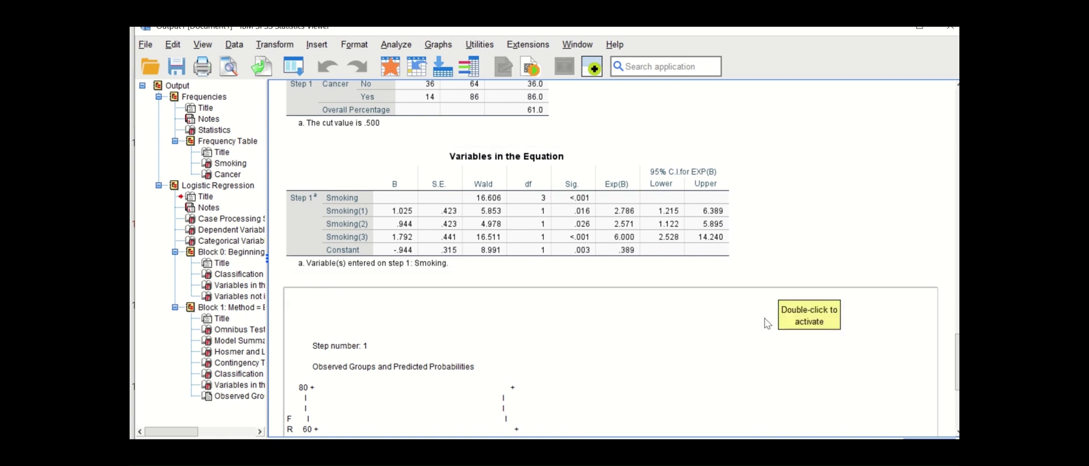
{"action": "left_click", "coordinate": [832, 258]}
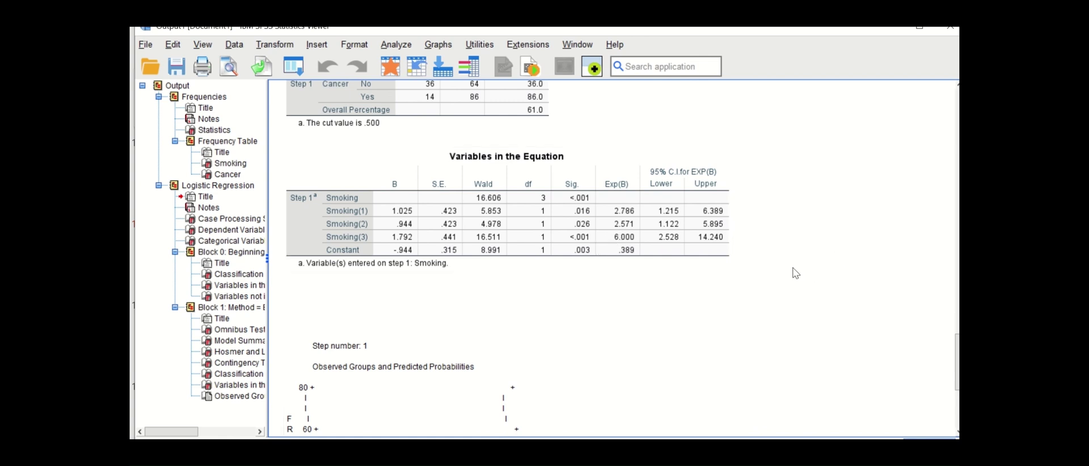
{"action": "left_click", "coordinate": [736, 304]}
{"action": "left_click", "coordinate": [525, 247]}
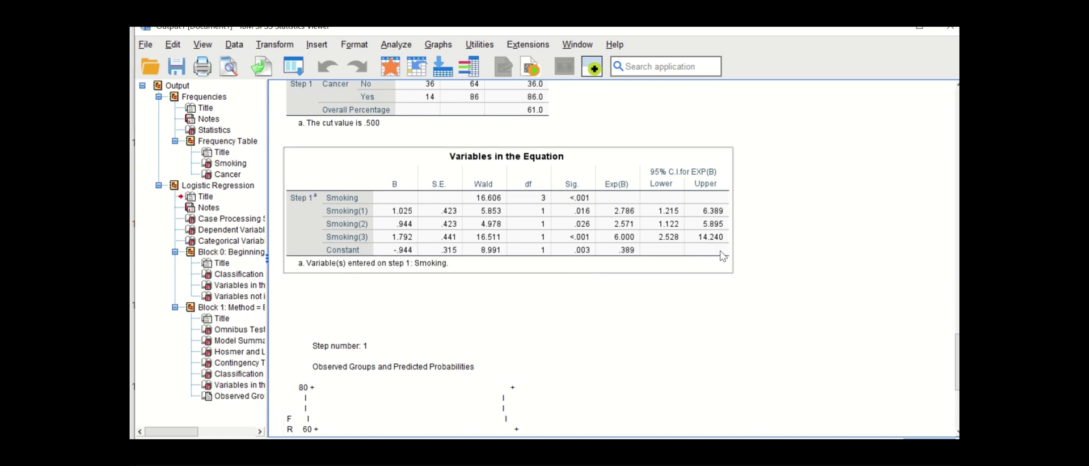
{"action": "left_click", "coordinate": [601, 317]}
{"action": "left_click", "coordinate": [459, 245]}
{"action": "left_click", "coordinate": [532, 294]}
{"action": "left_click", "coordinate": [335, 209]}
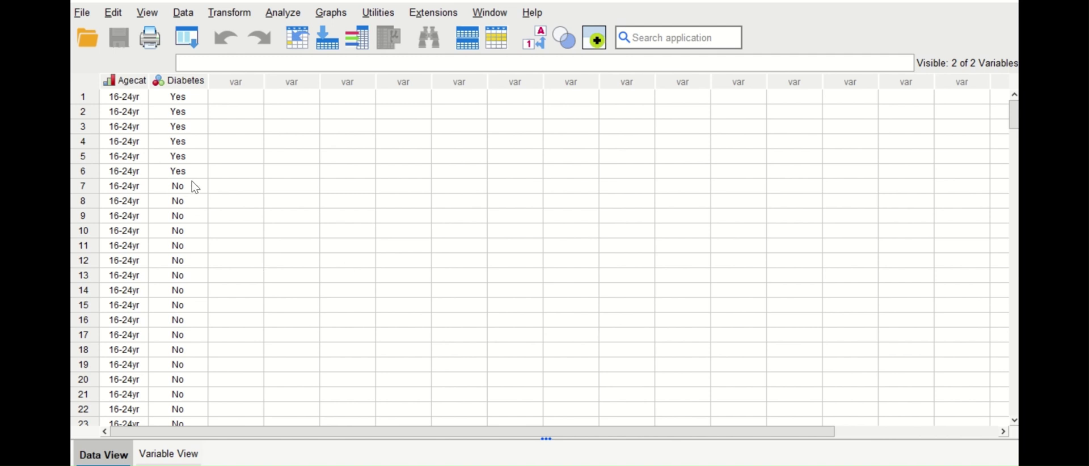
- Look through all cases of the Agecat and Diabetes dataset and return to the first case
{"action": "scroll", "coordinate": [191, 180], "scroll_direction": "down", "scroll_amount": 16}
{"action": "scroll", "coordinate": [196, 199], "scroll_direction": "down", "scroll_amount": 20}
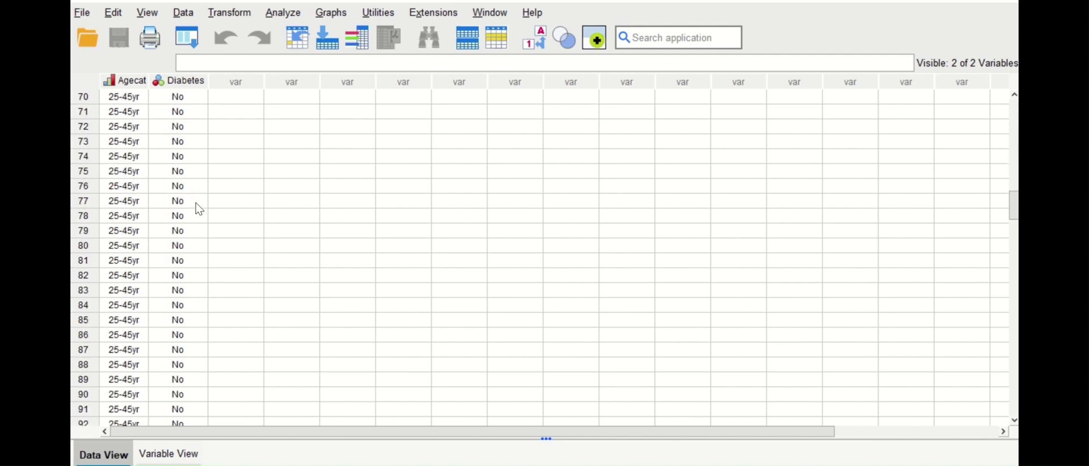
{"action": "scroll", "coordinate": [199, 263], "scroll_direction": "down", "scroll_amount": 19}
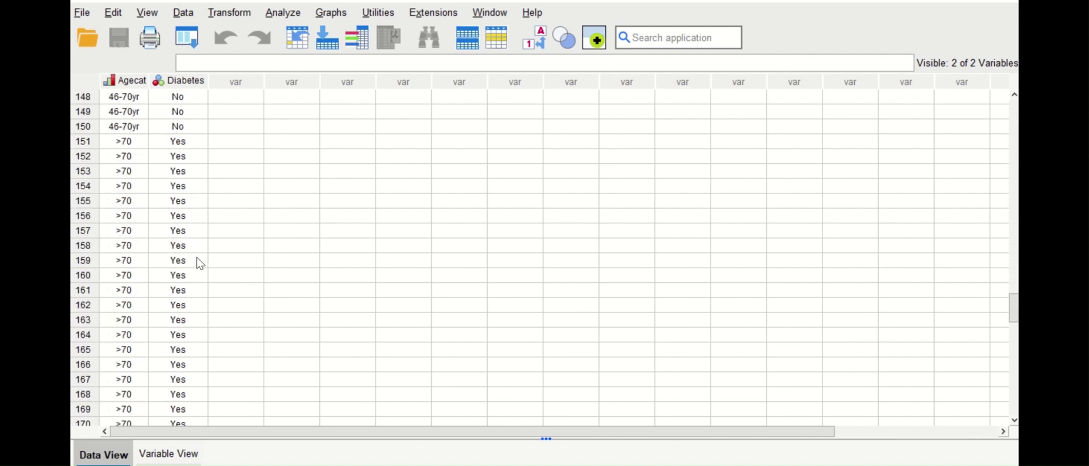
{"action": "scroll", "coordinate": [198, 263], "scroll_direction": "up", "scroll_amount": 5}
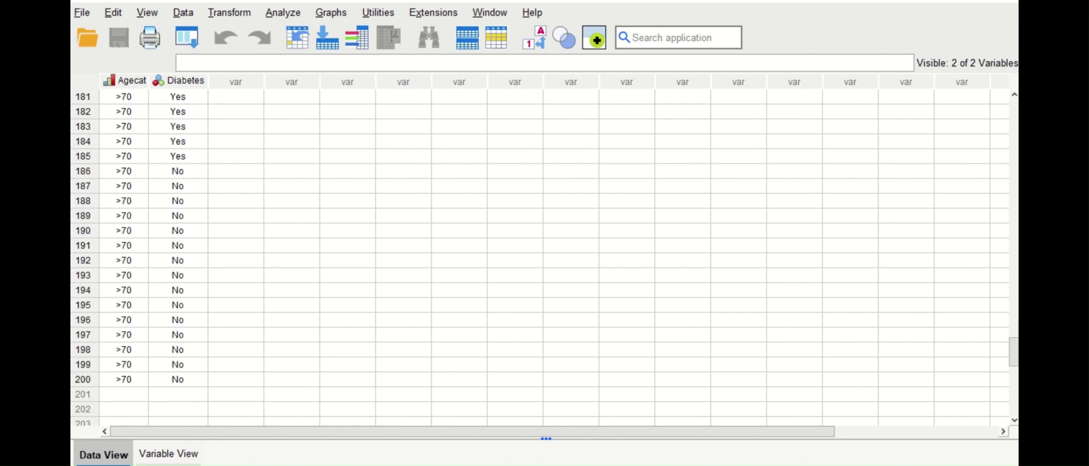
{"action": "left_click_drag", "start_coordinate": [1015, 356], "coordinate": [1015, 110]}
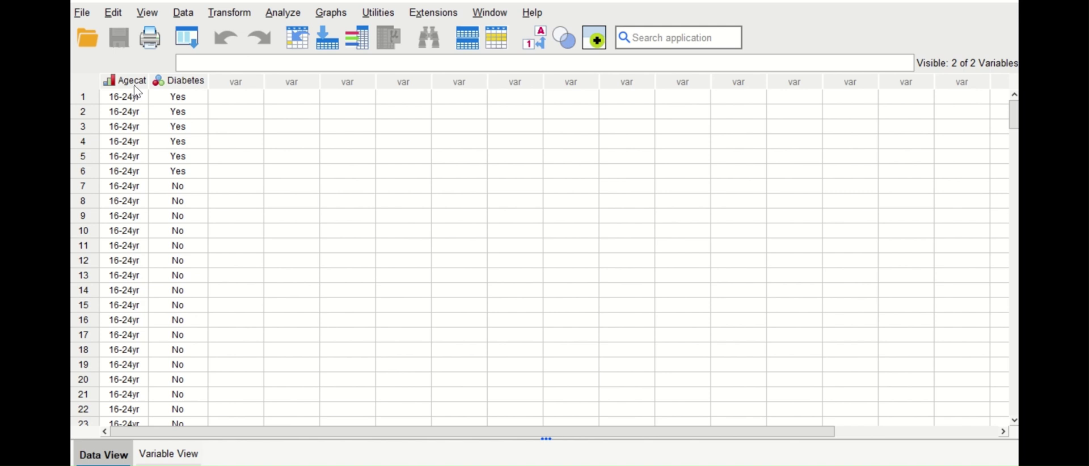
- Examine the Diabetes values across the Agecat groups from 16-24yr up to >70
{"action": "mouse_move", "coordinate": [138, 92]}
{"action": "scroll", "coordinate": [176, 156], "scroll_direction": "down", "scroll_amount": 20}
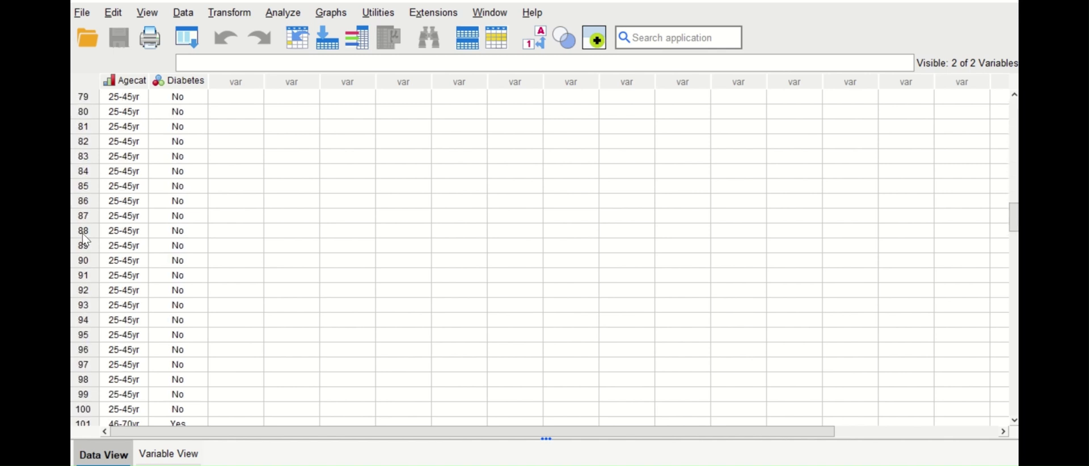
{"action": "scroll", "coordinate": [179, 235], "scroll_direction": "down", "scroll_amount": 9}
{"action": "scroll", "coordinate": [180, 234], "scroll_direction": "down", "scroll_amount": 3}
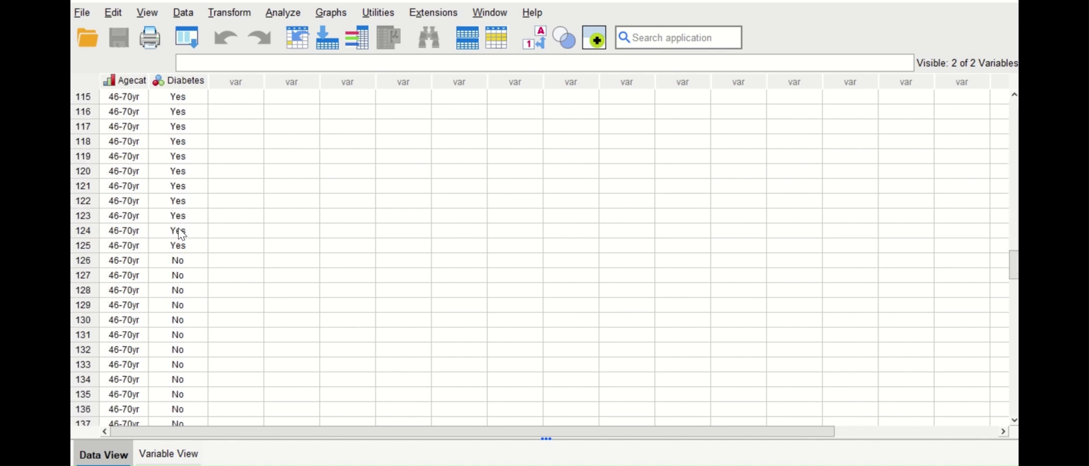
{"action": "scroll", "coordinate": [177, 234], "scroll_direction": "down", "scroll_amount": 8}
{"action": "scroll", "coordinate": [177, 235], "scroll_direction": "down", "scroll_amount": 3}
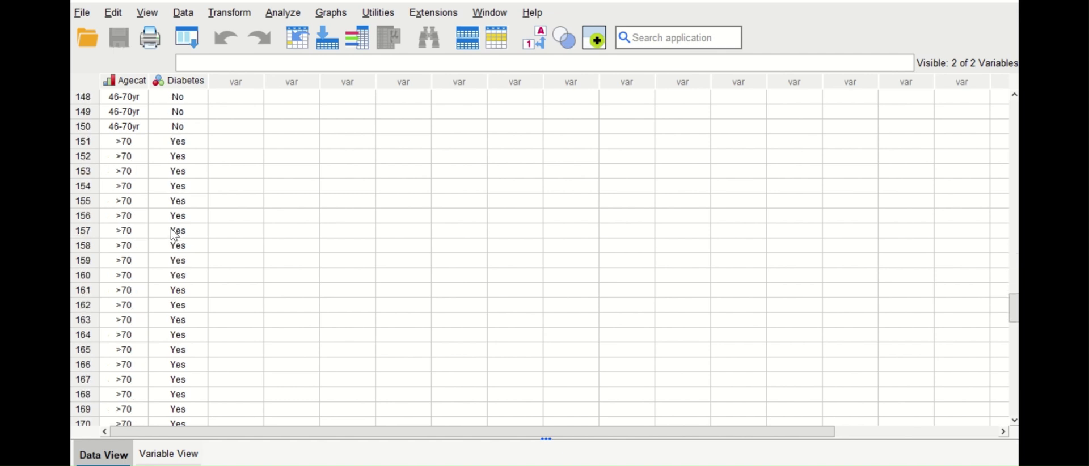
- Go back through the Agecat groups and compare the Diabetes values of the 16-24yr and 25-45yr cases
{"action": "scroll", "coordinate": [159, 287], "scroll_direction": "up", "scroll_amount": 1}
{"action": "scroll", "coordinate": [152, 291], "scroll_direction": "up", "scroll_amount": 18}
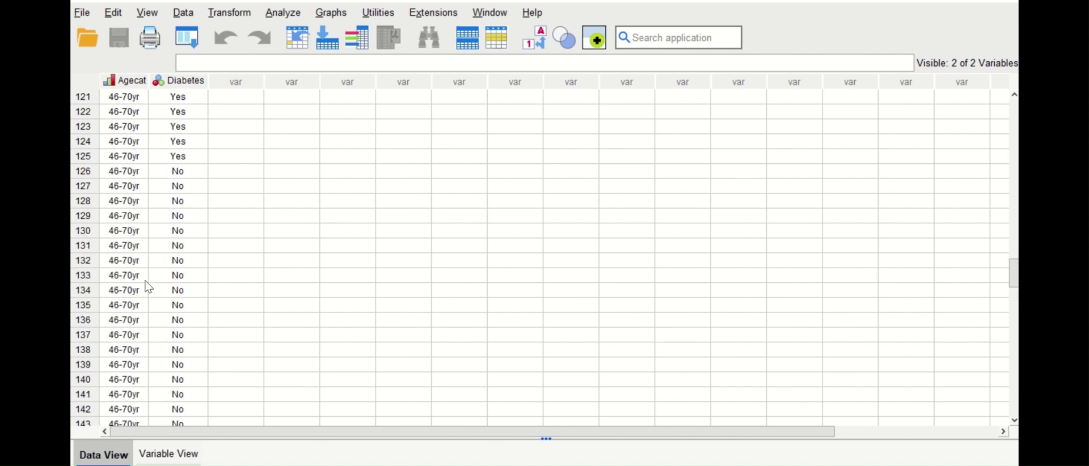
{"action": "scroll", "coordinate": [126, 267], "scroll_direction": "up", "scroll_amount": 9}
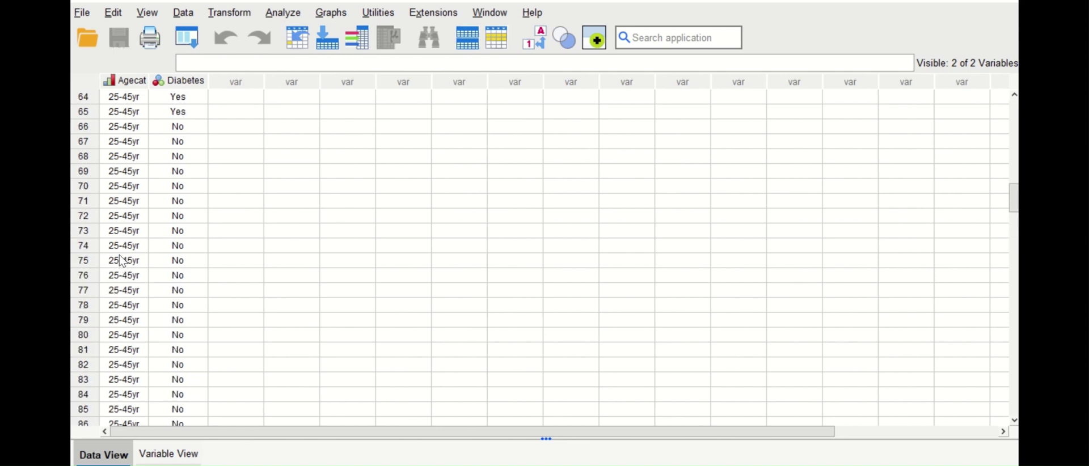
{"action": "scroll", "coordinate": [120, 262], "scroll_direction": "up", "scroll_amount": 5}
{"action": "scroll", "coordinate": [122, 97], "scroll_direction": "up", "scroll_amount": 5}
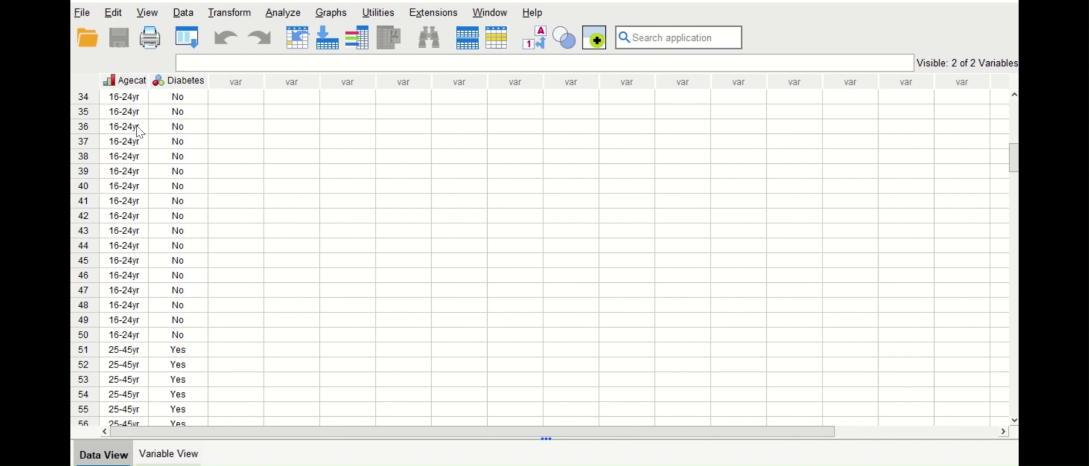
{"action": "scroll", "coordinate": [139, 142], "scroll_direction": "down", "scroll_amount": 11}
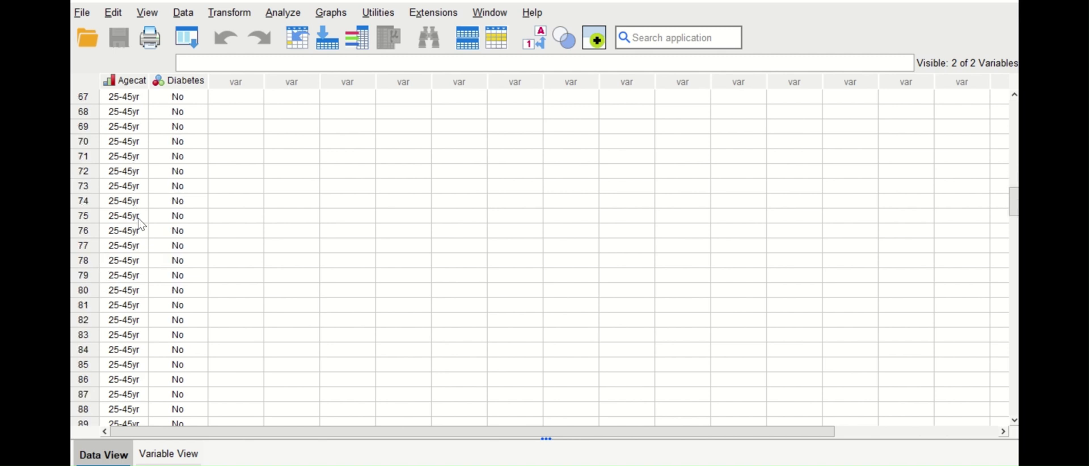
{"action": "scroll", "coordinate": [145, 213], "scroll_direction": "up", "scroll_amount": 13}
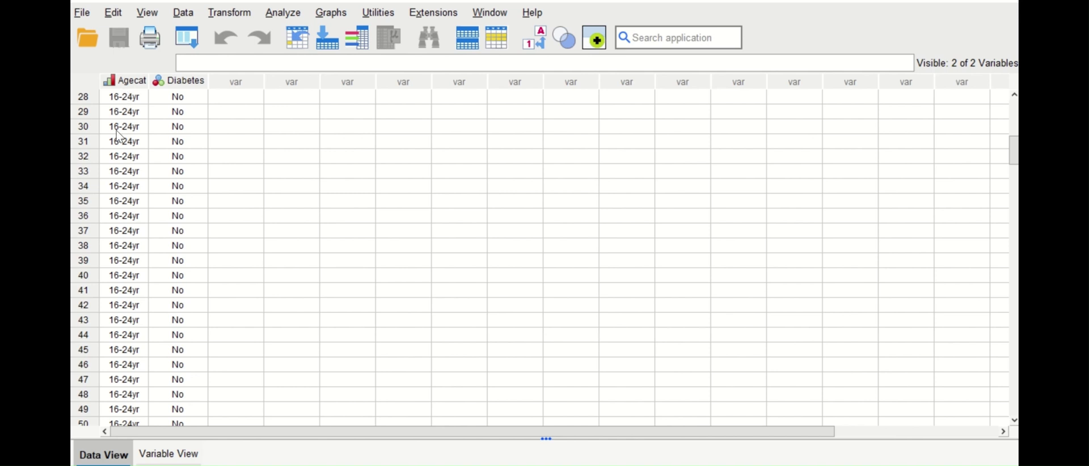
{"action": "scroll", "coordinate": [116, 135], "scroll_direction": "up", "scroll_amount": 4}
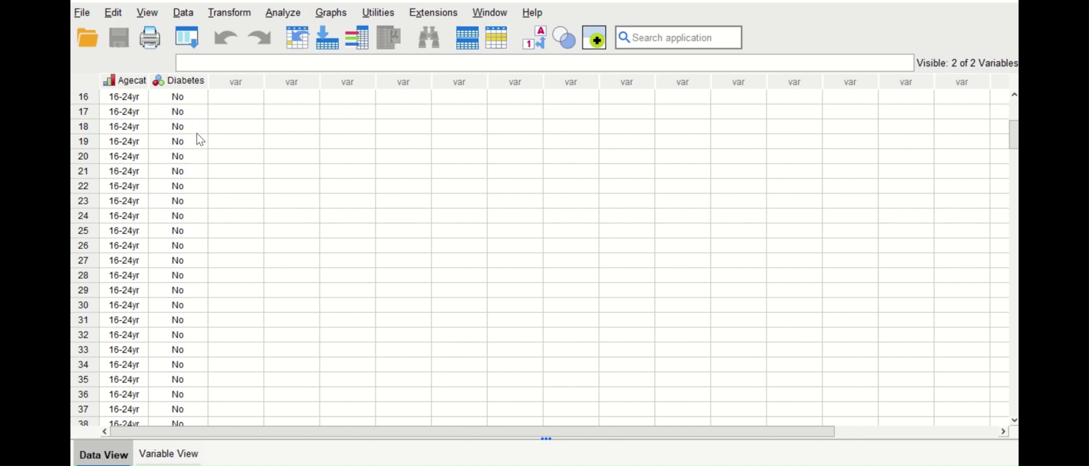
{"action": "scroll", "coordinate": [204, 170], "scroll_direction": "up", "scroll_amount": 2}
{"action": "scroll", "coordinate": [193, 227], "scroll_direction": "down", "scroll_amount": 15}
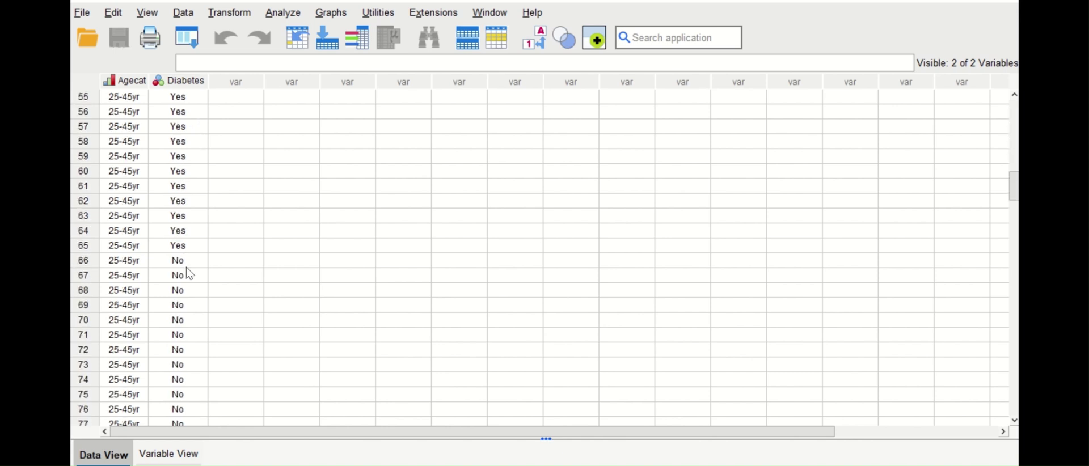
- Run Frequencies with frequency tables for both Agecat and Diabetes, starting from reset settings
{"action": "scroll", "coordinate": [190, 272], "scroll_direction": "up", "scroll_amount": 7}
{"action": "scroll", "coordinate": [192, 262], "scroll_direction": "up", "scroll_amount": 5}
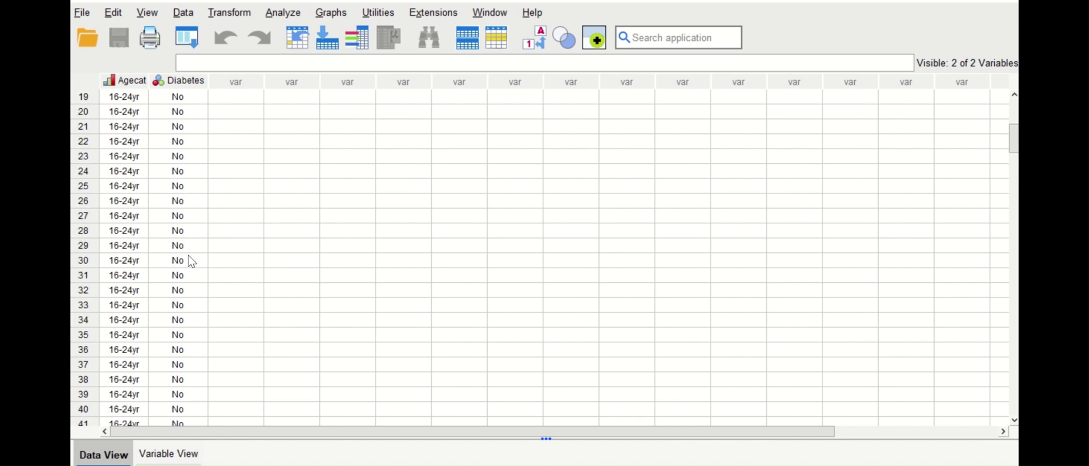
{"action": "scroll", "coordinate": [192, 262], "scroll_direction": "up", "scroll_amount": 5}
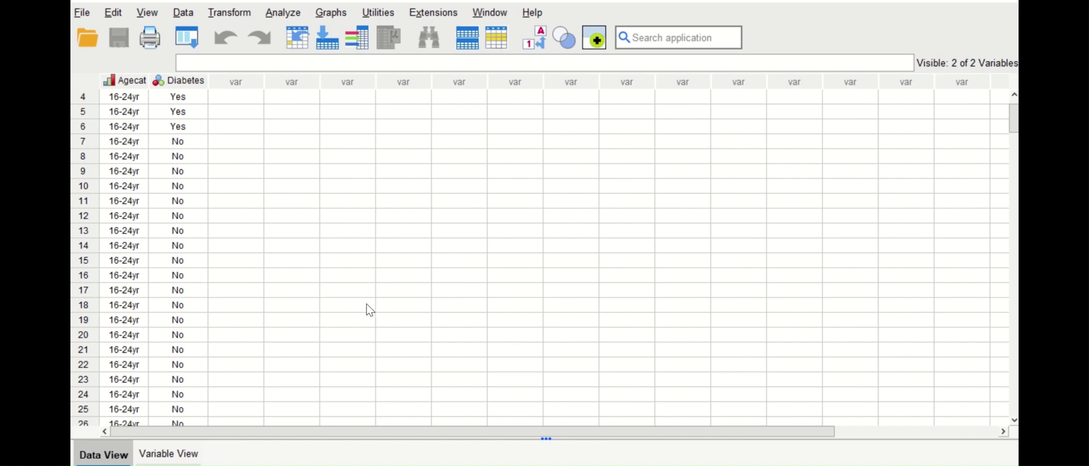
{"action": "left_click", "coordinate": [294, 17]}
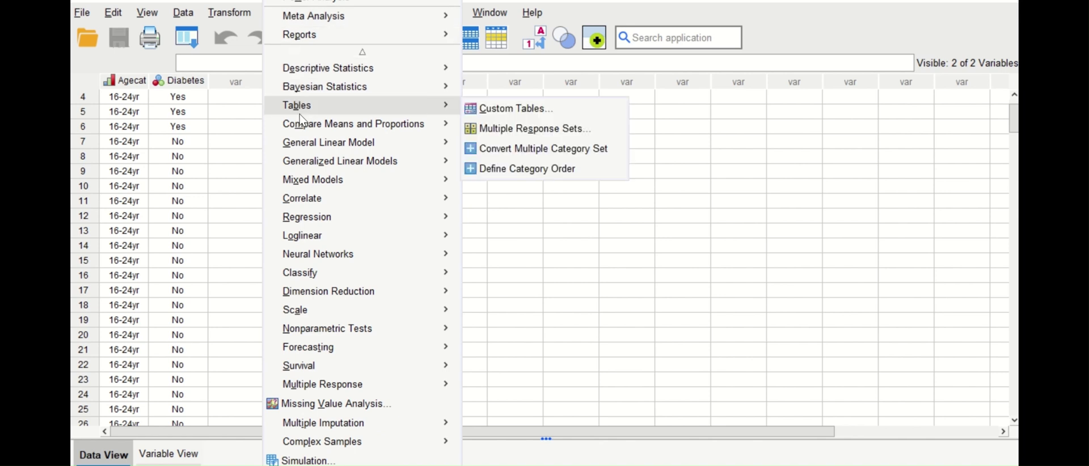
{"action": "mouse_move", "coordinate": [314, 69]}
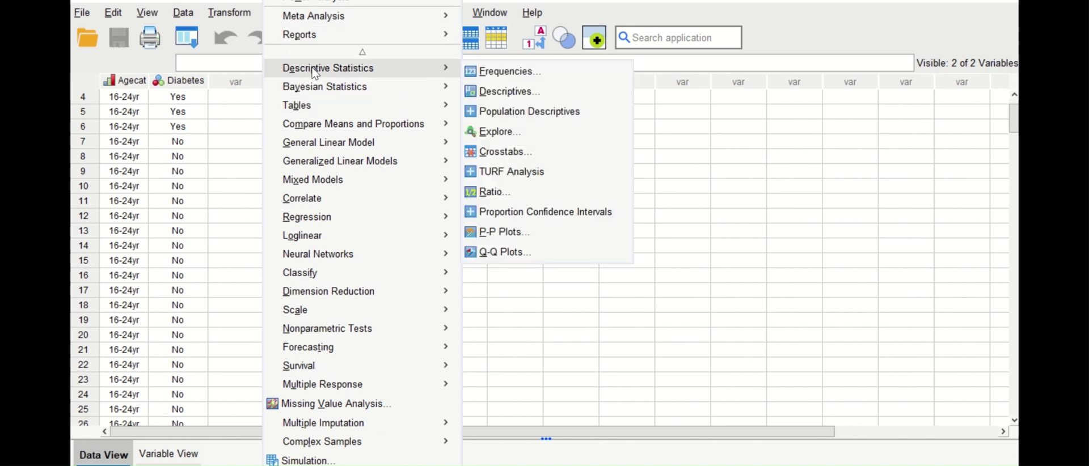
{"action": "left_click", "coordinate": [506, 72]}
{"action": "left_click", "coordinate": [572, 324]}
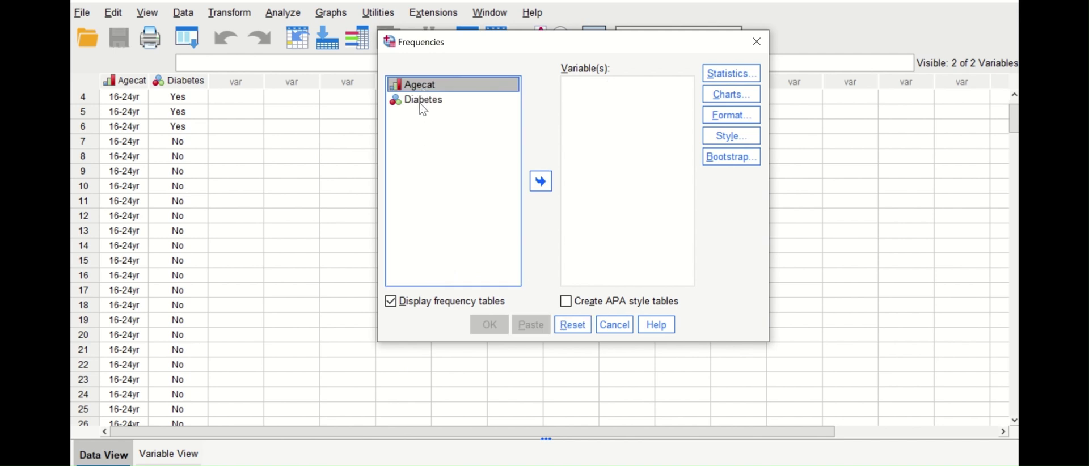
{"action": "left_click", "coordinate": [424, 101], "text": "shift"}
{"action": "left_click", "coordinate": [542, 182]}
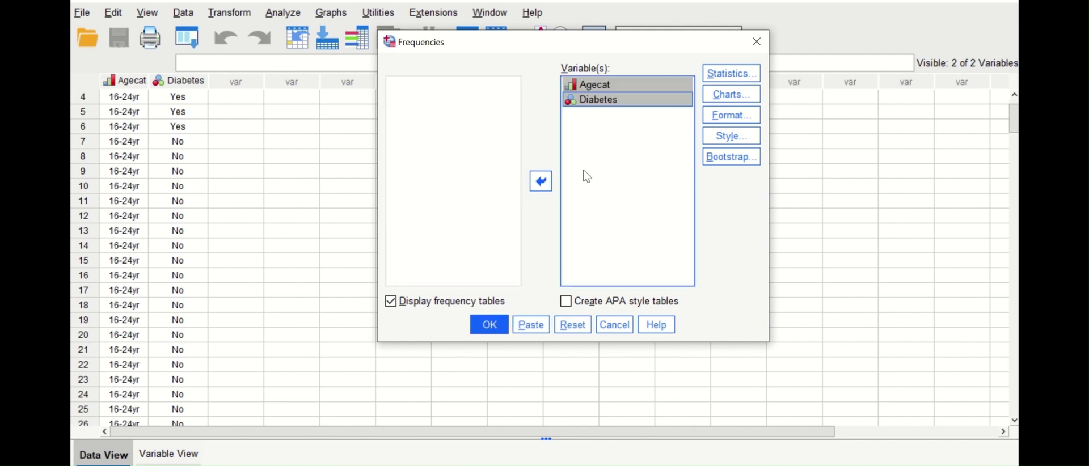
{"action": "left_click", "coordinate": [477, 327]}
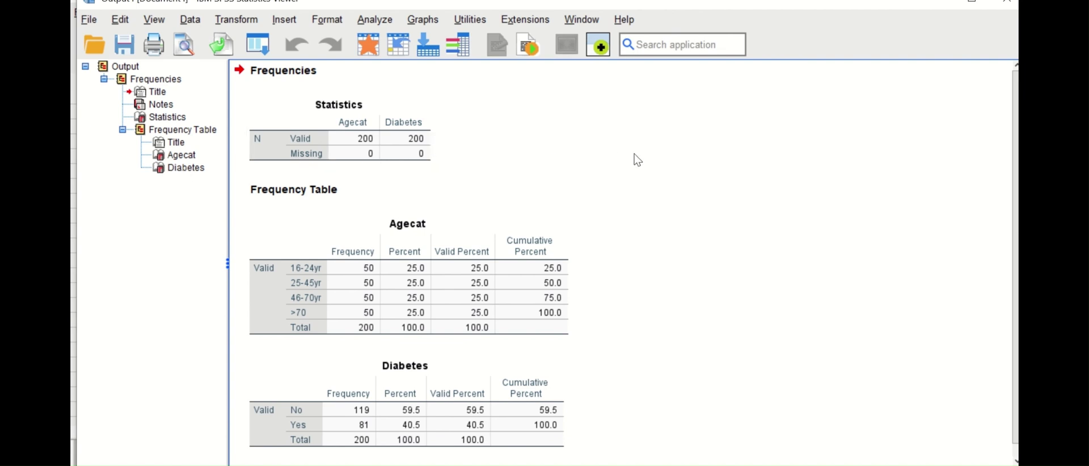
- Review the Agecat and Diabetes frequency tables, and close the output without saving it
{"action": "scroll", "coordinate": [635, 158], "scroll_direction": "down", "scroll_amount": 1}
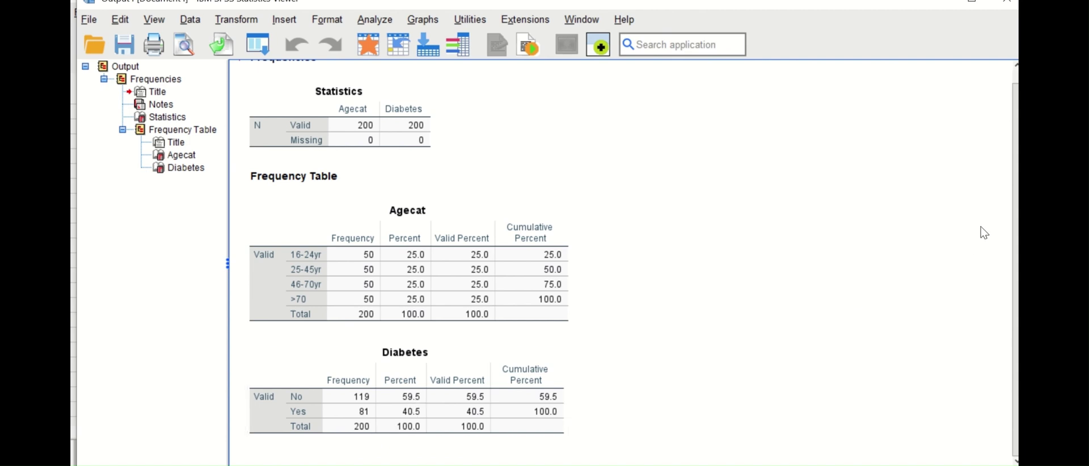
{"action": "left_click", "coordinate": [1006, 5]}
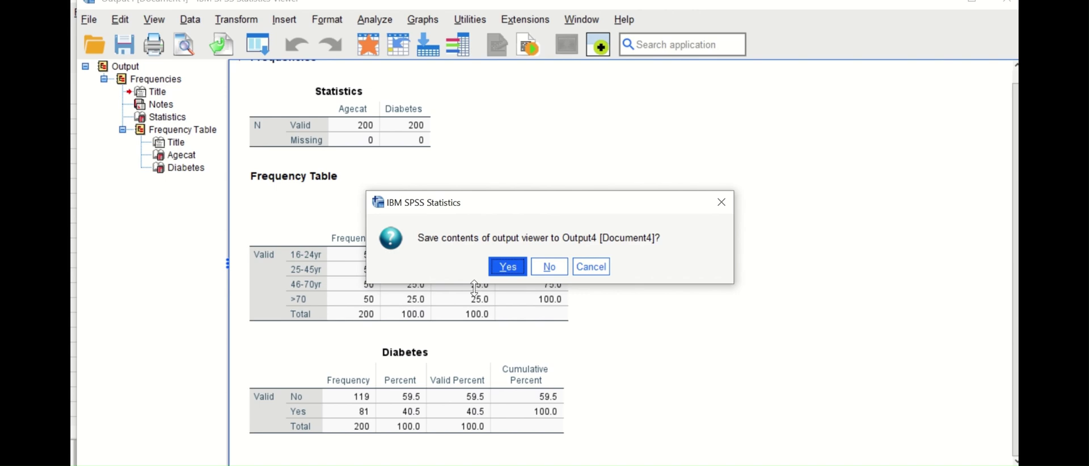
{"action": "left_click", "coordinate": [547, 272]}
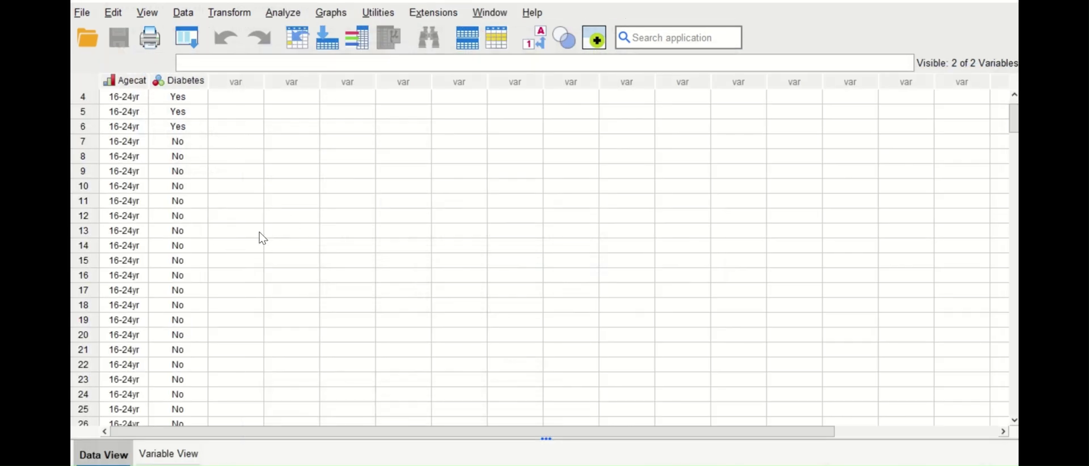
- Check the value labels defined for Agecat and Diabetes without changing them, and return to the case data
{"action": "left_click", "coordinate": [168, 454]}
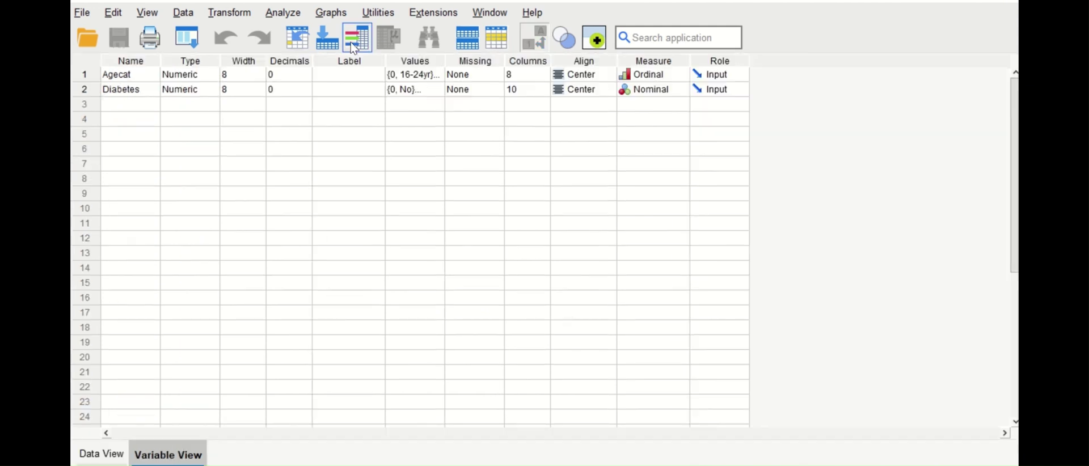
{"action": "left_click", "coordinate": [435, 73]}
{"action": "left_click", "coordinate": [439, 74]}
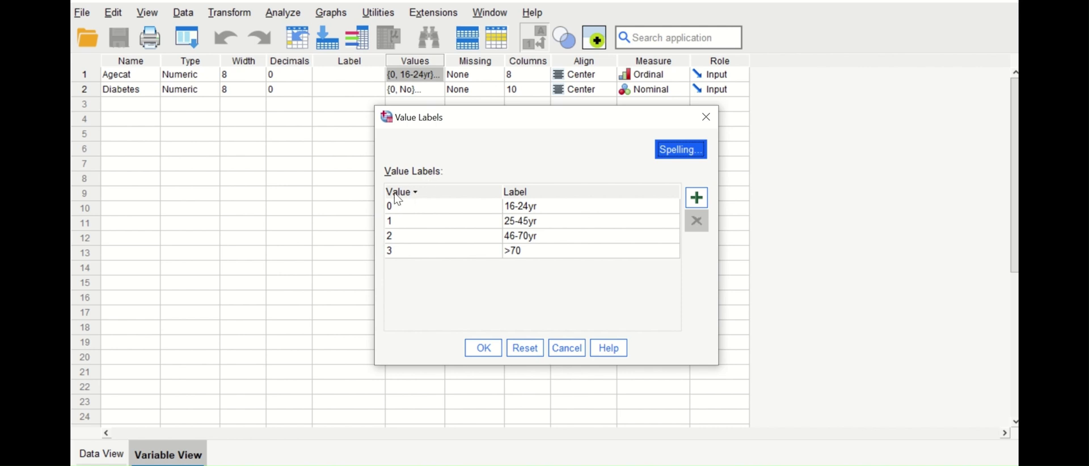
{"action": "left_click", "coordinate": [709, 120]}
{"action": "left_click", "coordinate": [441, 91]}
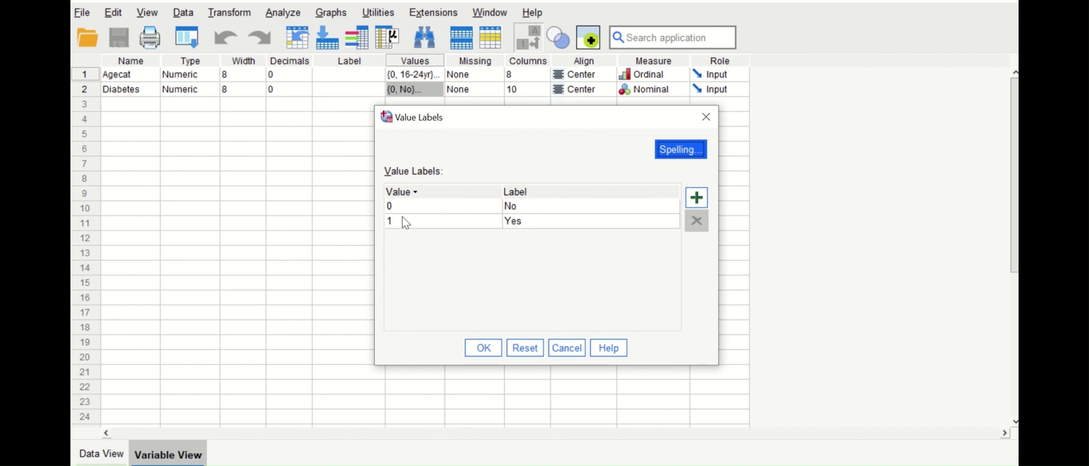
{"action": "left_click", "coordinate": [706, 117]}
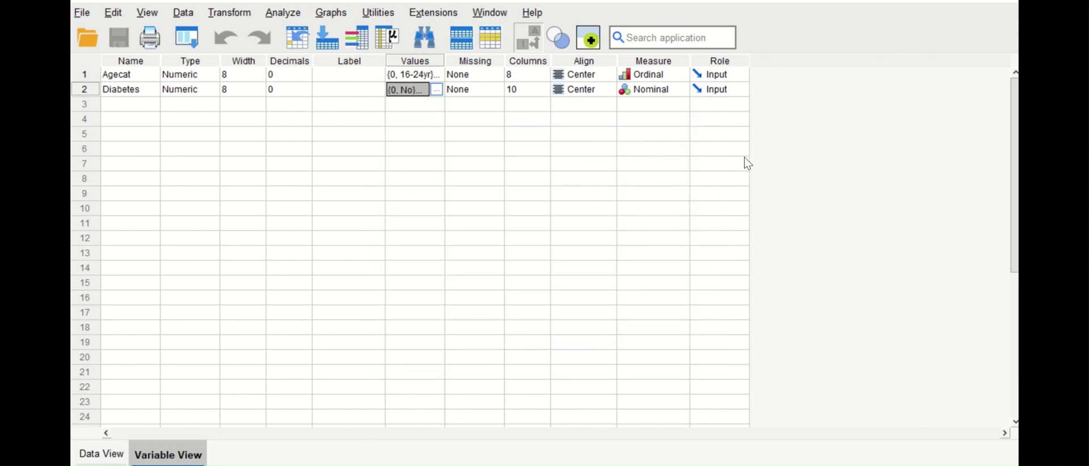
{"action": "left_click", "coordinate": [109, 454]}
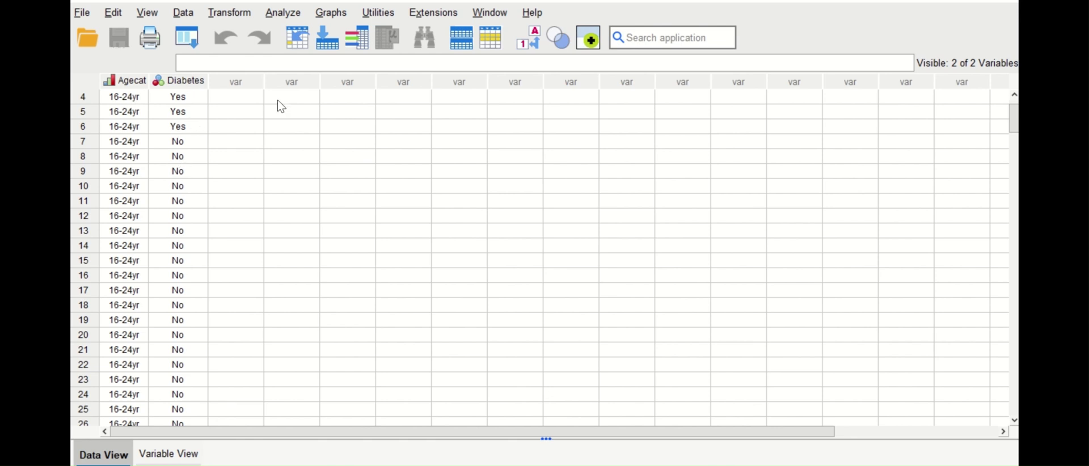
- Set up a fresh binary logistic regression with Diabetes as the dependent variable and Agecat as the covariate
{"action": "left_click", "coordinate": [295, 13]}
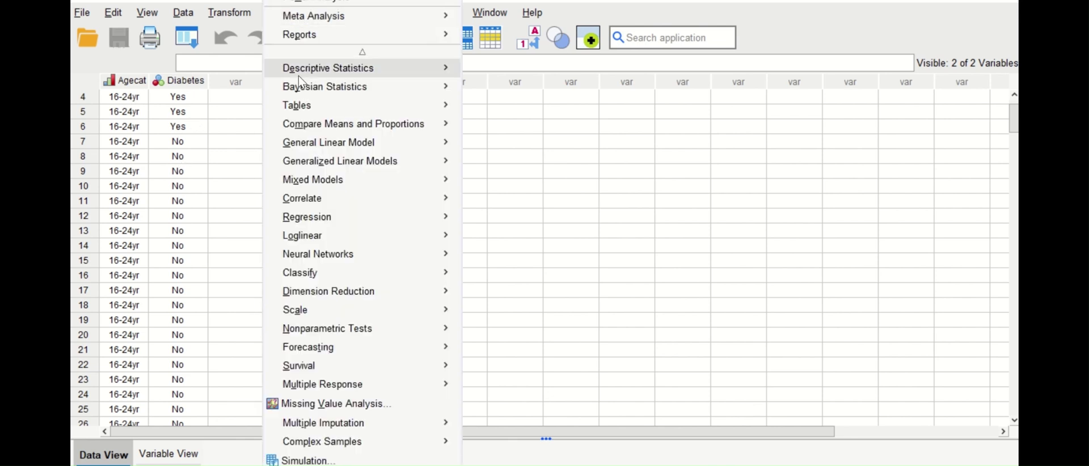
{"action": "mouse_move", "coordinate": [318, 220]}
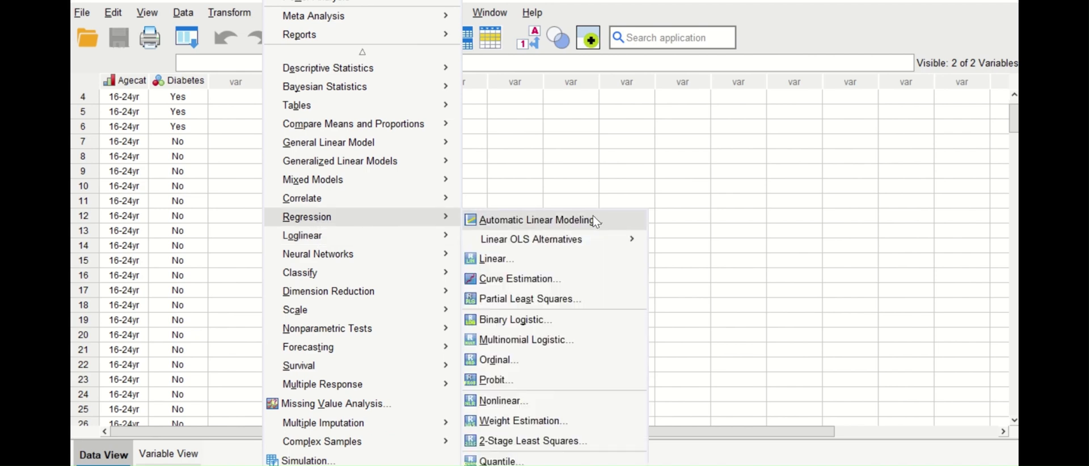
{"action": "left_click", "coordinate": [554, 322]}
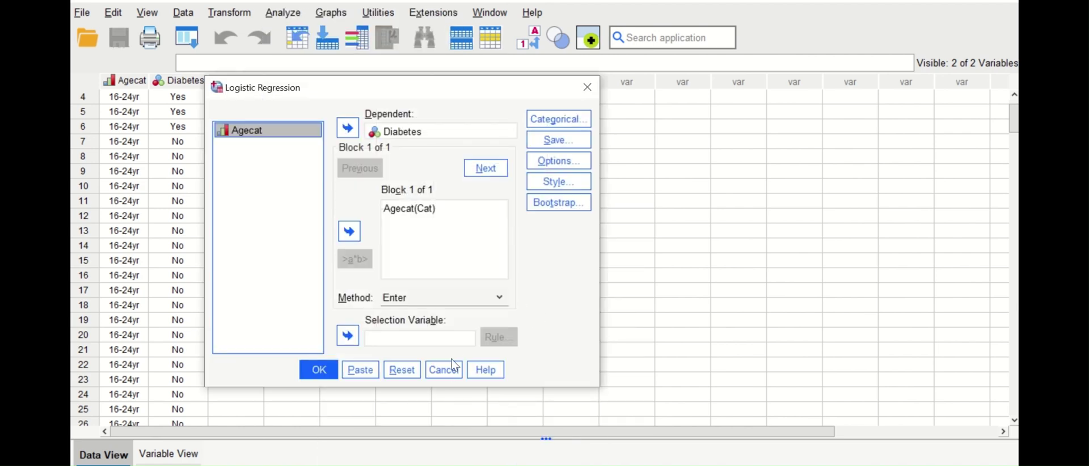
{"action": "left_click", "coordinate": [412, 375]}
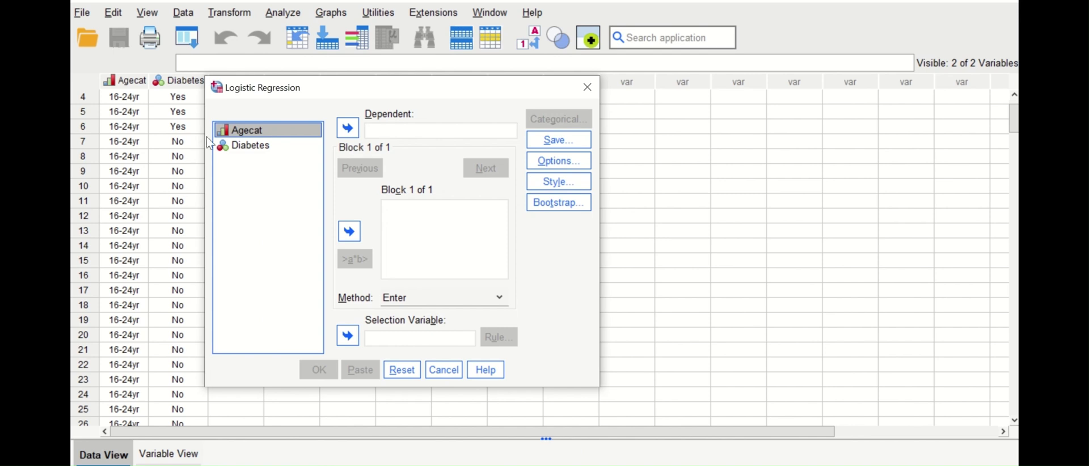
{"action": "left_click", "coordinate": [246, 145]}
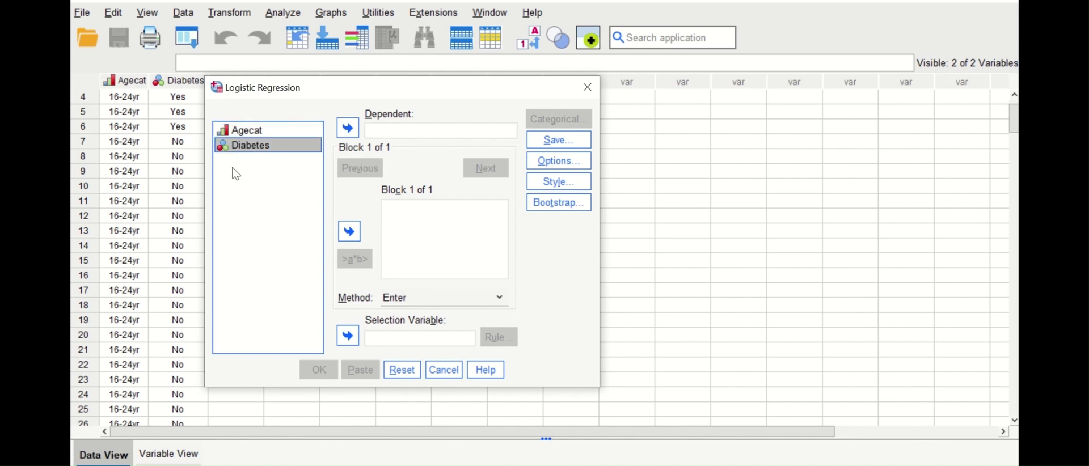
{"action": "left_click", "coordinate": [348, 128]}
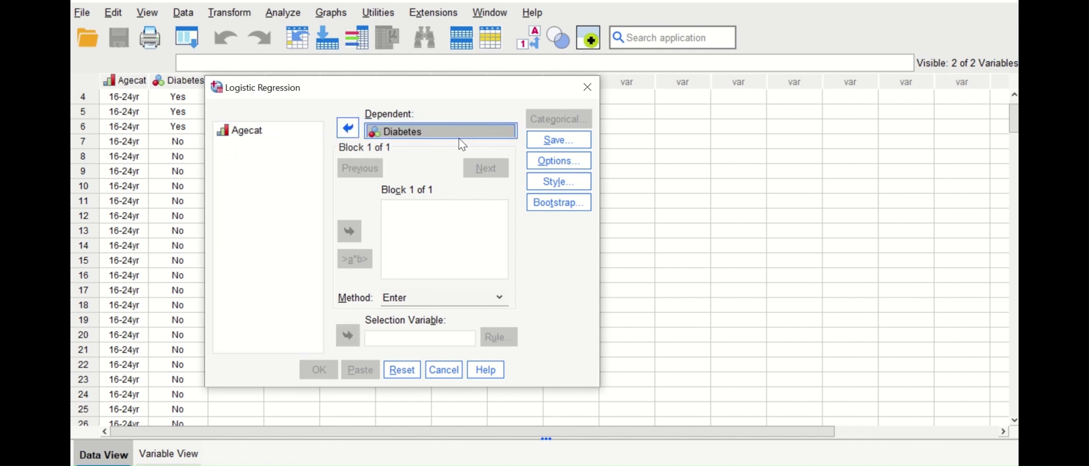
{"action": "left_click", "coordinate": [248, 131]}
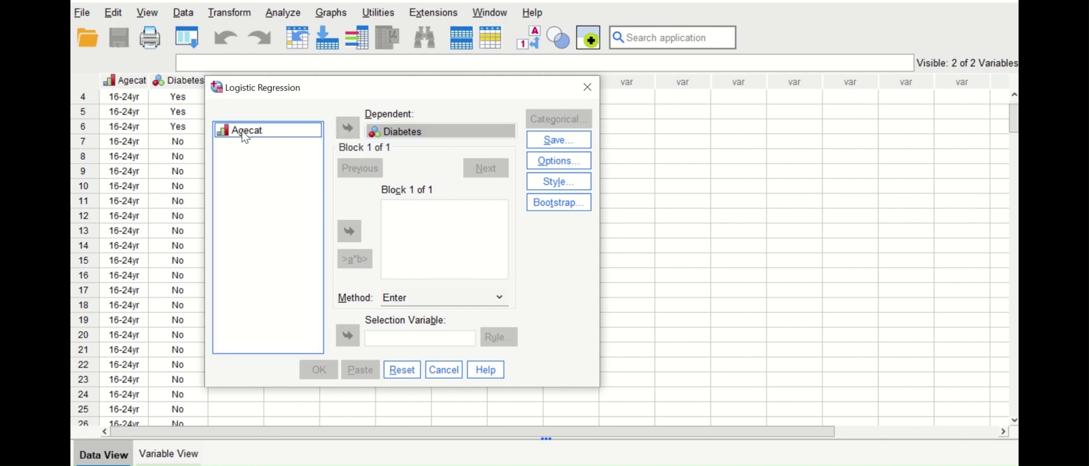
{"action": "left_click", "coordinate": [350, 231]}
{"action": "left_click_drag", "start_coordinate": [423, 96], "coordinate": [498, 109]}
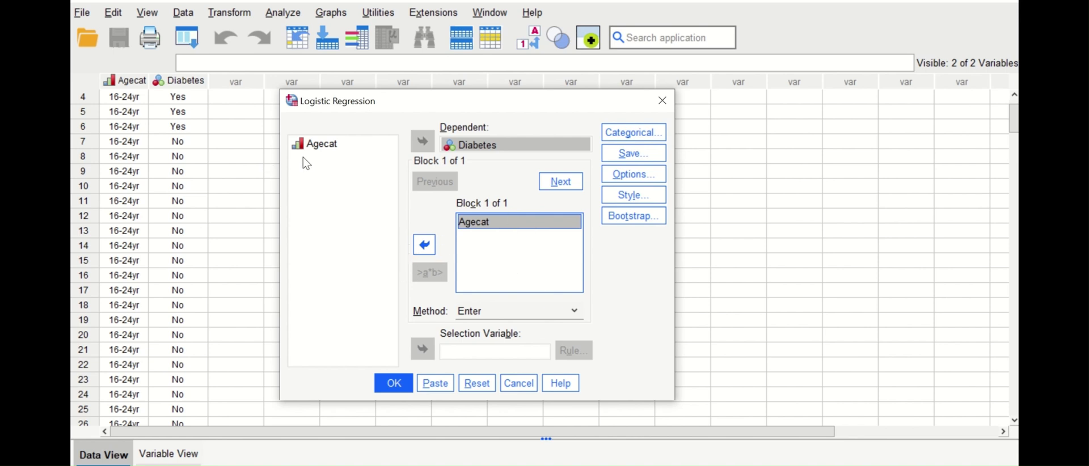
- Define Agecat as a categorical covariate with the Indicator contrast and the first category as reference
{"action": "left_click", "coordinate": [606, 136]}
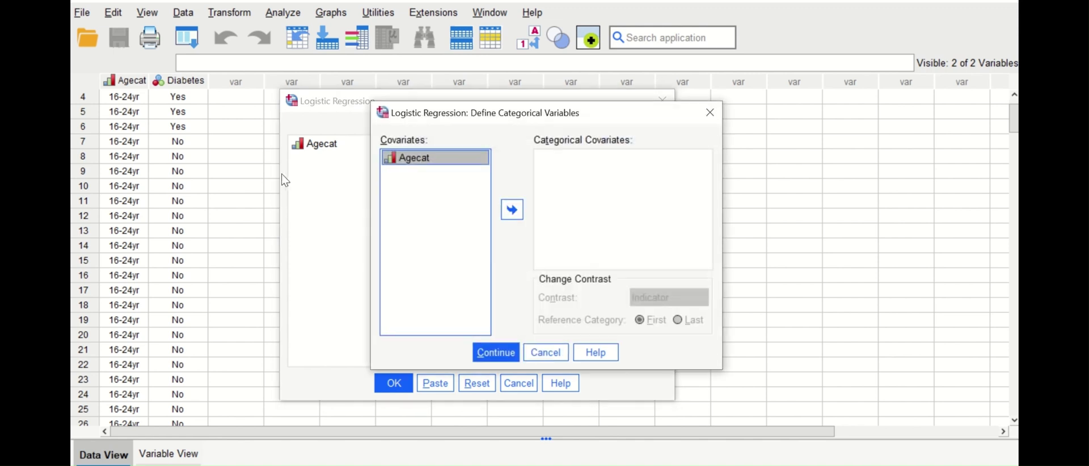
{"action": "left_click", "coordinate": [512, 210]}
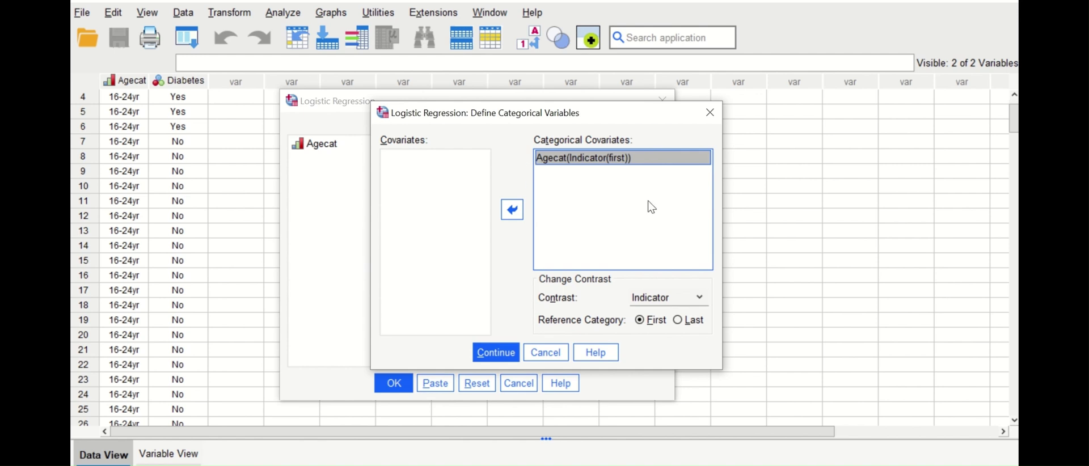
{"action": "left_click", "coordinate": [495, 353]}
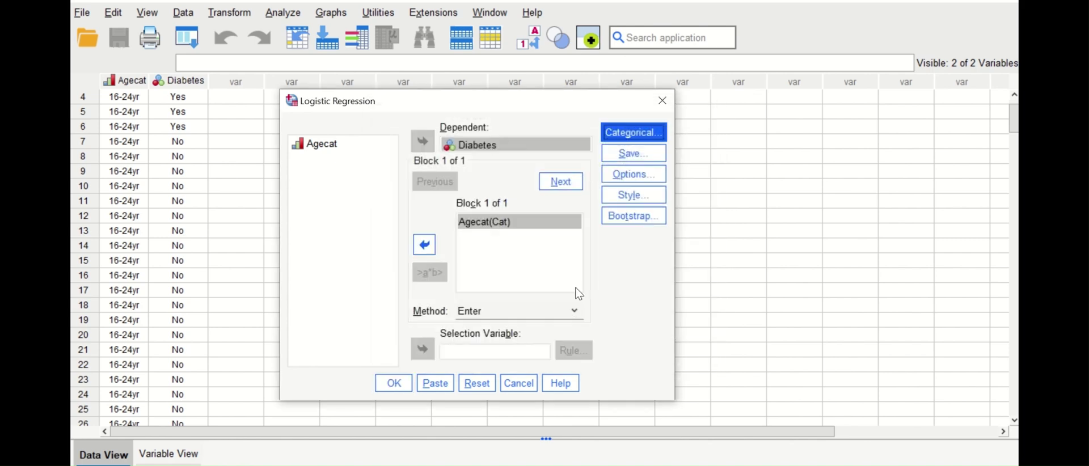
- Request classification plots, Hosmer-Lemeshow goodness-of-fit and the 95% CI for exp(B), and run the regression
{"action": "left_click", "coordinate": [632, 174]}
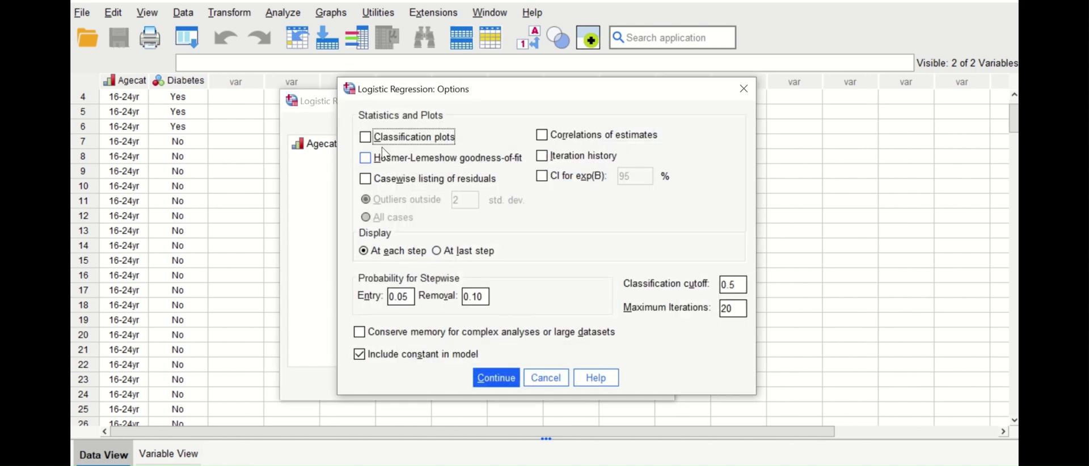
{"action": "left_click", "coordinate": [400, 141]}
{"action": "left_click", "coordinate": [397, 160]}
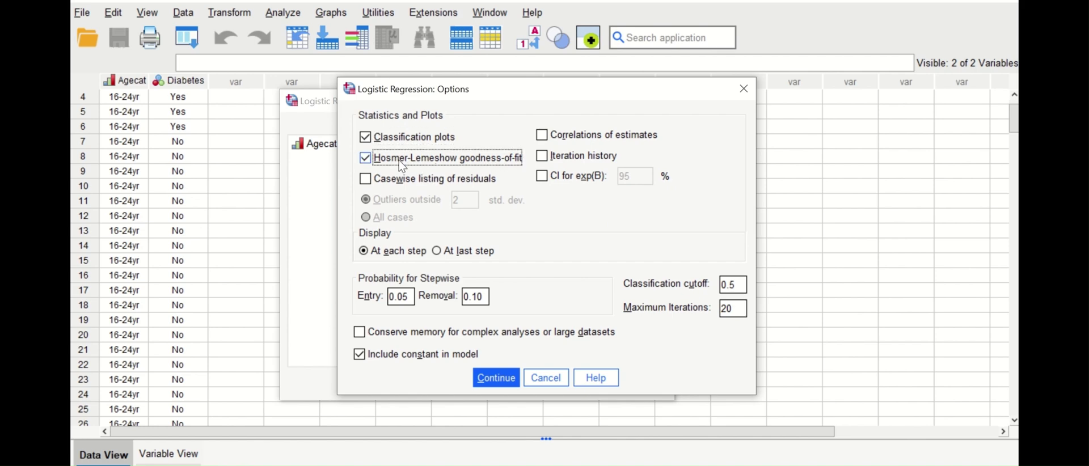
{"action": "left_click", "coordinate": [542, 178]}
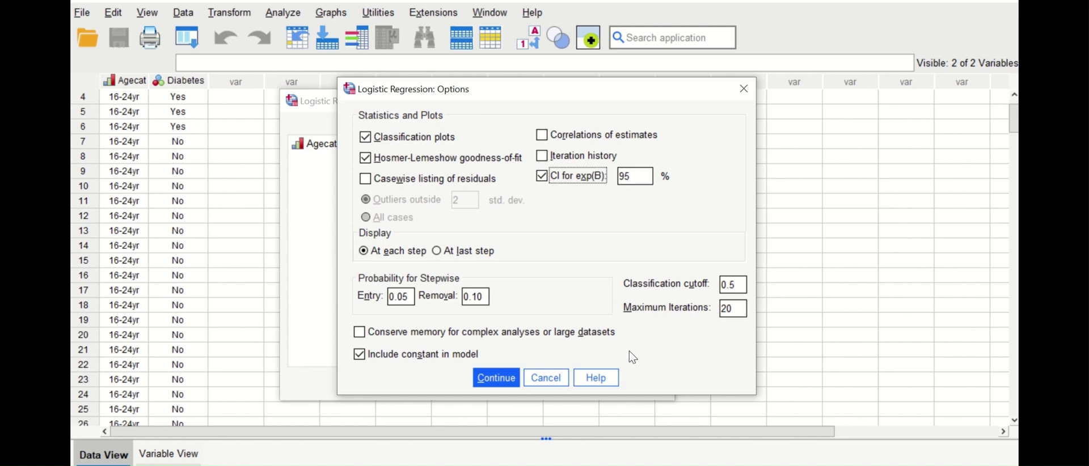
{"action": "left_click", "coordinate": [497, 379]}
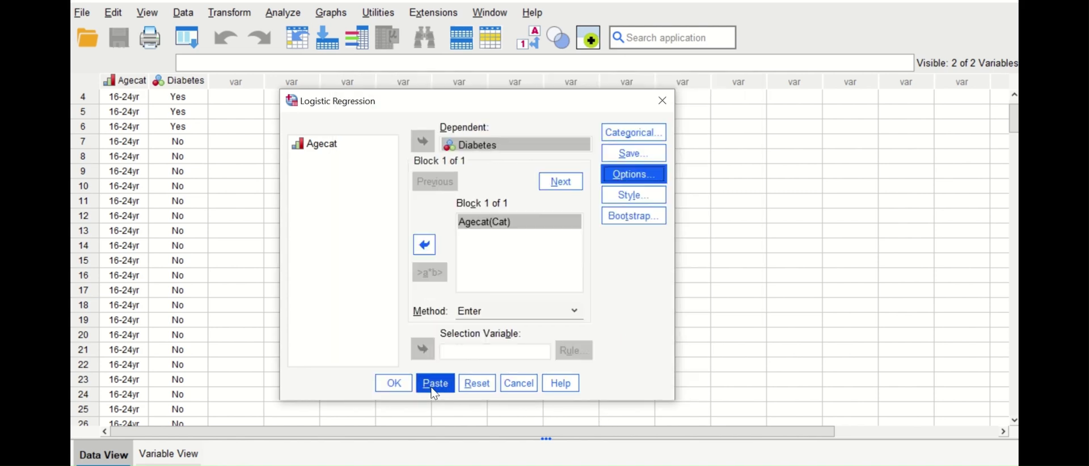
{"action": "left_click", "coordinate": [392, 383]}
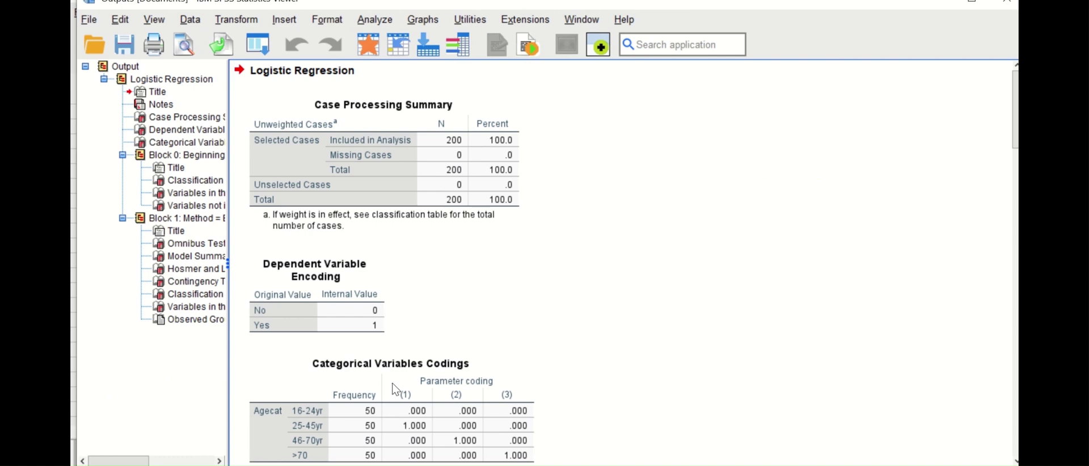
- Look through the whole logistic regression output down to the predicted probabilities plot, and return to the Case Processing Summary
{"action": "left_click_drag", "start_coordinate": [1016, 136], "coordinate": [1014, 417]}
{"action": "left_click", "coordinate": [265, 442]}
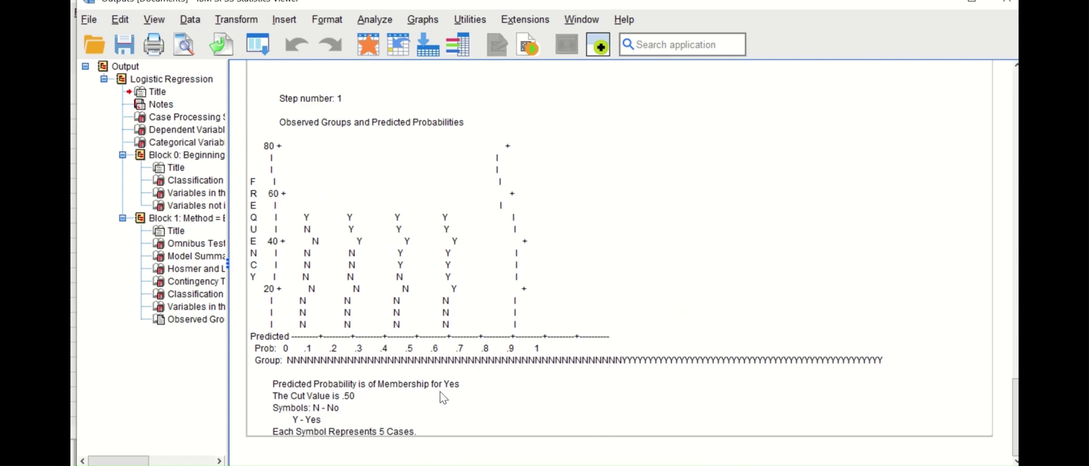
{"action": "scroll", "coordinate": [740, 391], "scroll_direction": "up", "scroll_amount": 10}
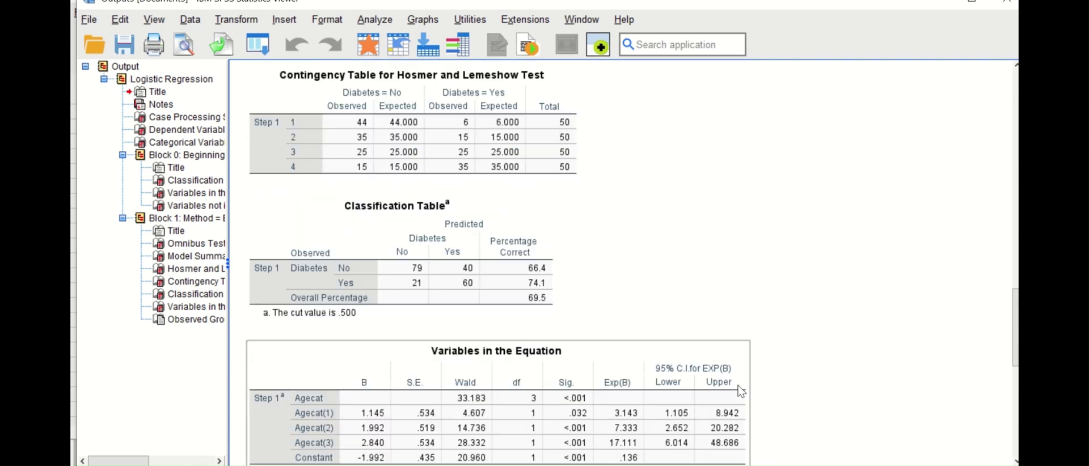
{"action": "scroll", "coordinate": [740, 392], "scroll_direction": "up", "scroll_amount": 10}
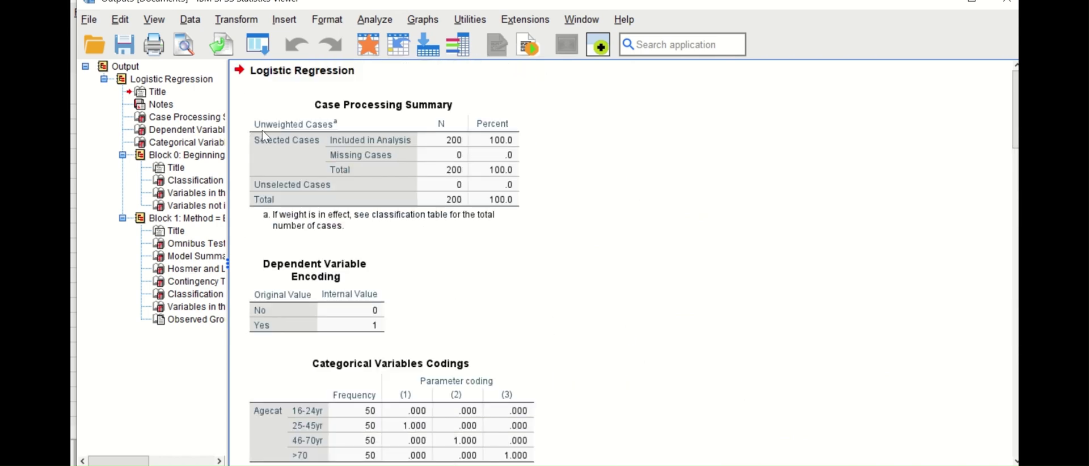
{"action": "left_click", "coordinate": [400, 102]}
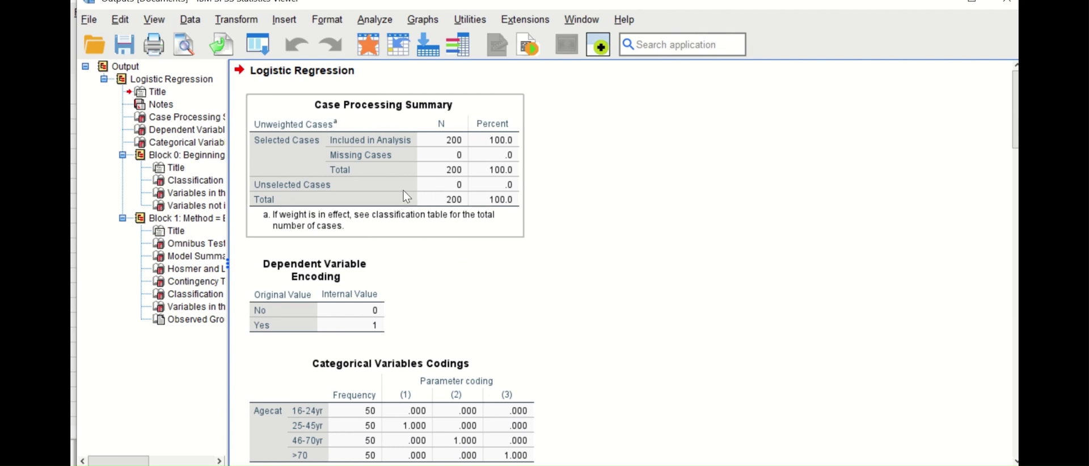
- Review the Case Processing Summary, the Diabetes encoding and the Agecat parameter codings with their reference category
{"action": "left_click", "coordinate": [653, 158]}
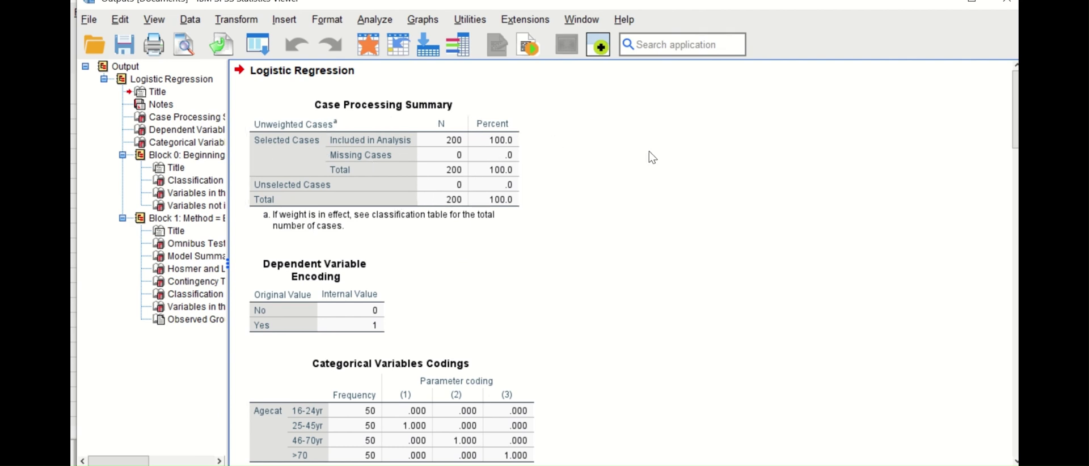
{"action": "scroll", "coordinate": [351, 256], "scroll_direction": "down", "scroll_amount": 3}
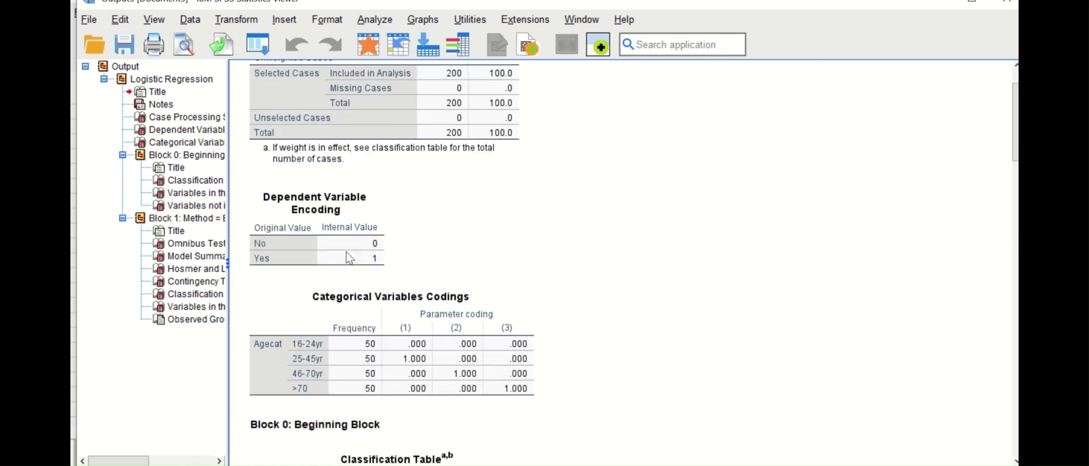
{"action": "left_click", "coordinate": [346, 252]}
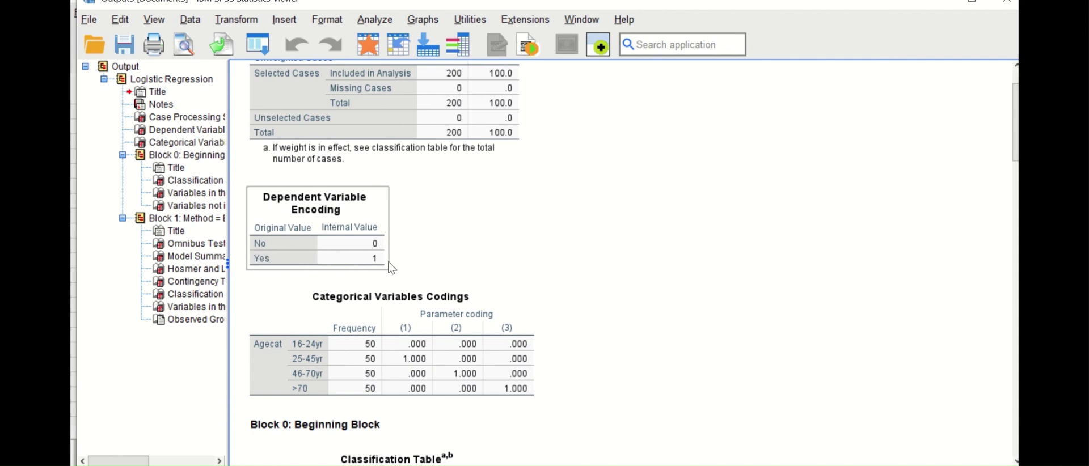
{"action": "scroll", "coordinate": [647, 238], "scroll_direction": "down", "scroll_amount": 3}
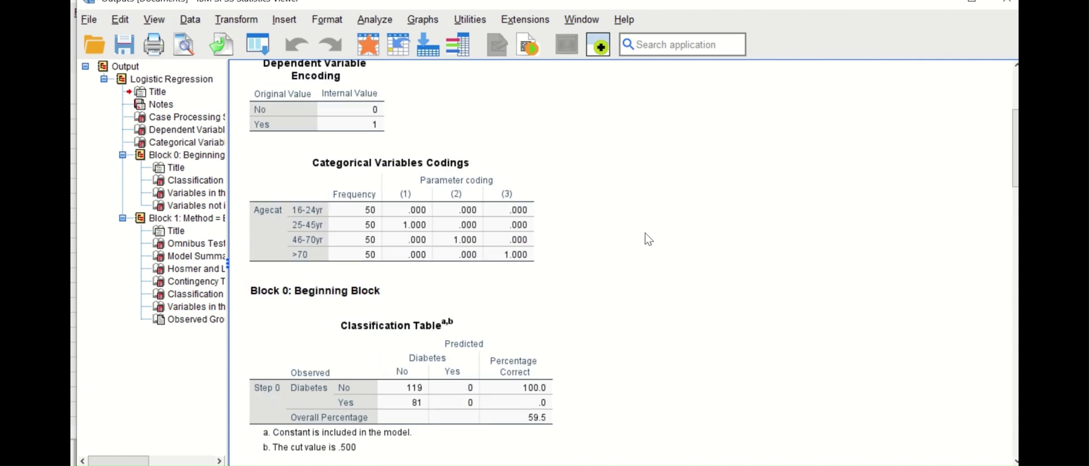
{"action": "left_click", "coordinate": [430, 210]}
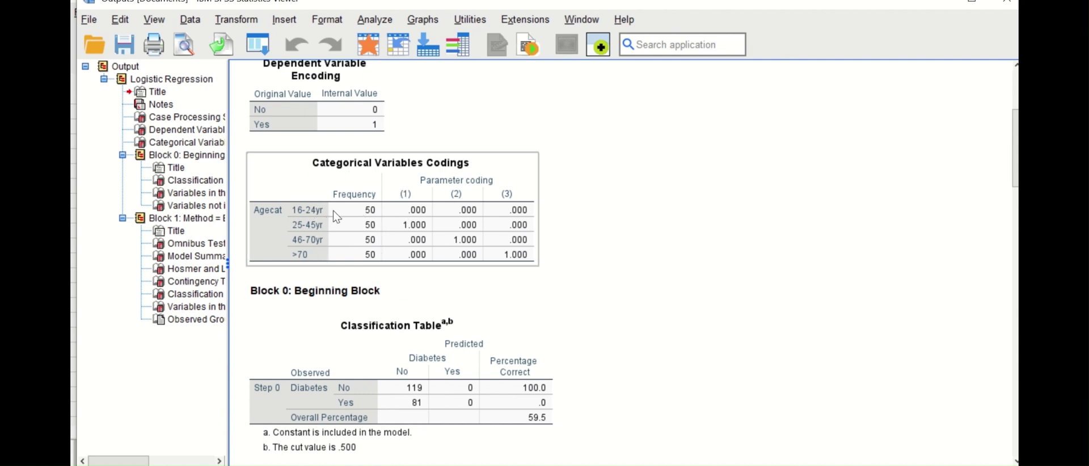
{"action": "left_click", "coordinate": [560, 233]}
- Examine the Block 0 classification table, the constant-only equation and the variables not in the equation
{"action": "scroll", "coordinate": [594, 215], "scroll_direction": "down", "scroll_amount": 3}
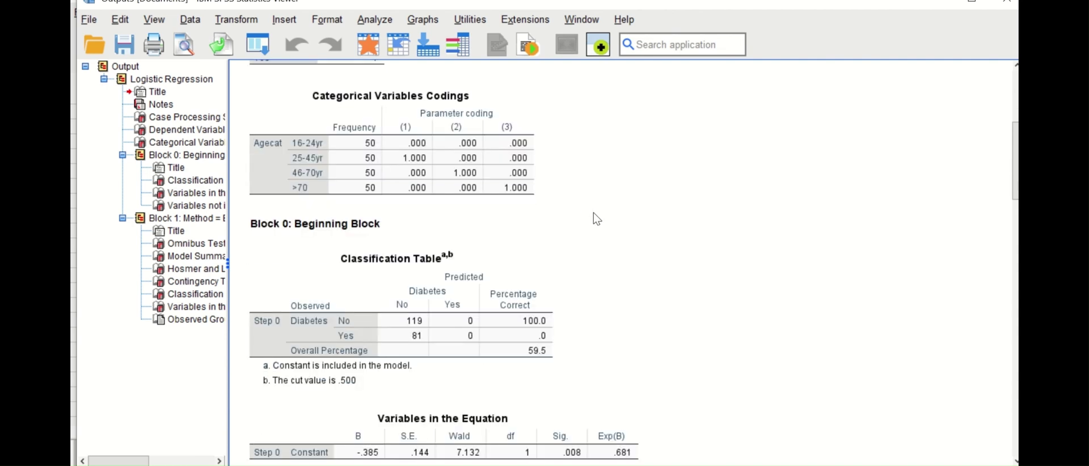
{"action": "scroll", "coordinate": [594, 213], "scroll_direction": "down", "scroll_amount": 3}
{"action": "left_click", "coordinate": [500, 239]}
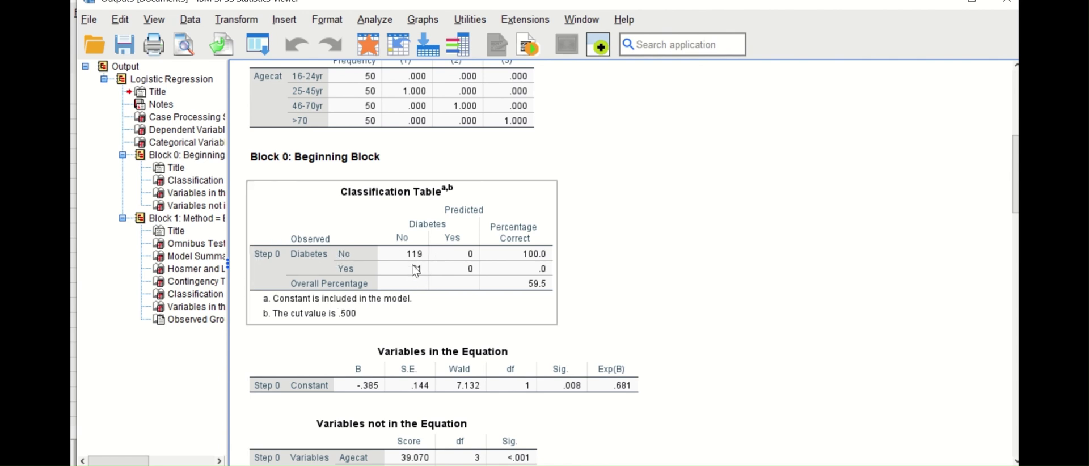
{"action": "left_click", "coordinate": [669, 279]}
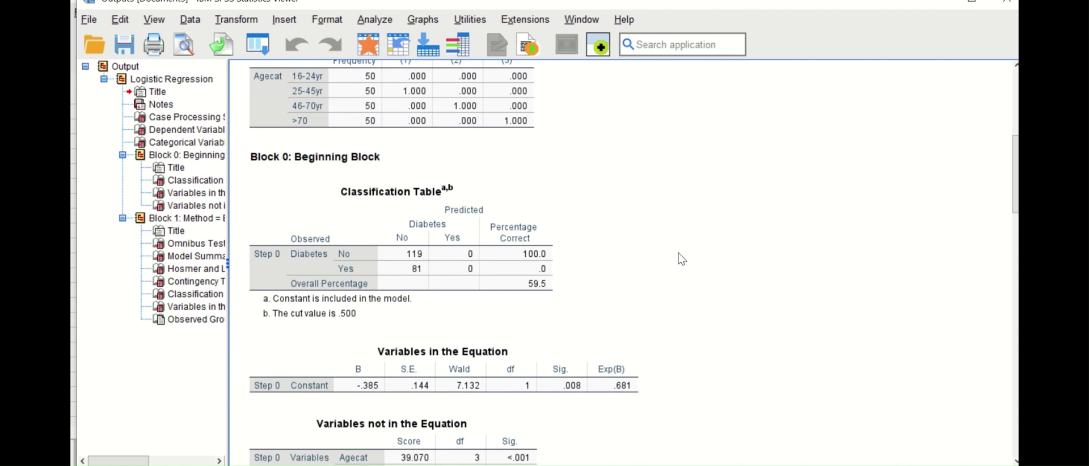
{"action": "scroll", "coordinate": [679, 253], "scroll_direction": "down", "scroll_amount": 2}
{"action": "scroll", "coordinate": [673, 373], "scroll_direction": "down", "scroll_amount": 3}
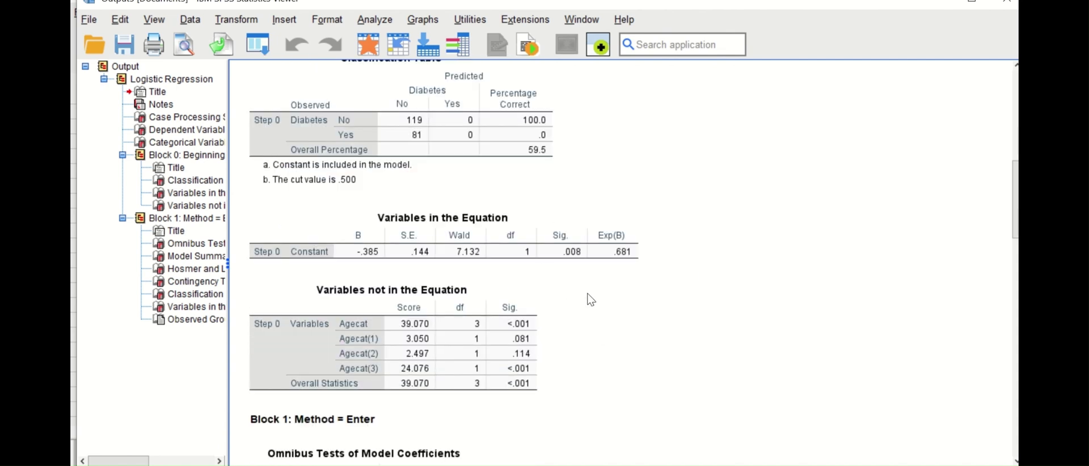
{"action": "left_click", "coordinate": [466, 250]}
{"action": "scroll", "coordinate": [584, 316], "scroll_direction": "down", "scroll_amount": 5}
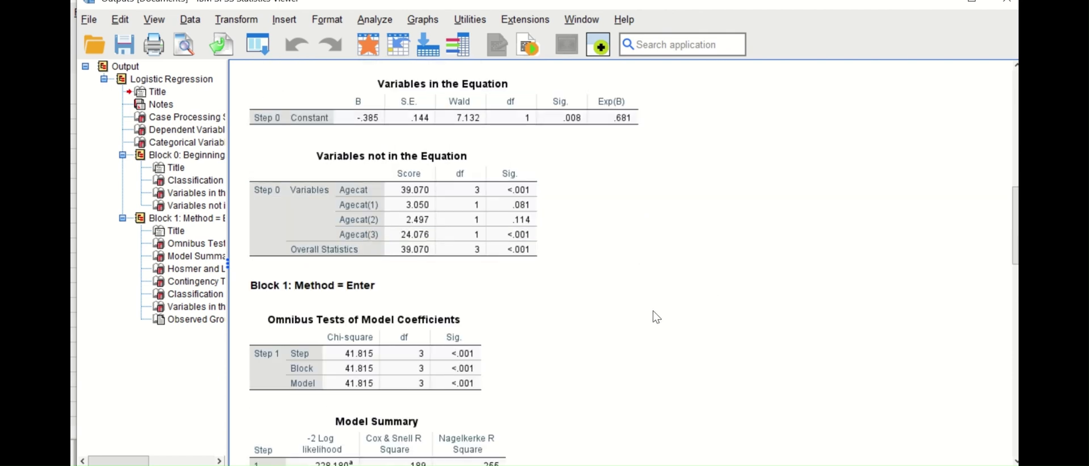
- Examine Block 1's omnibus tests, model summary, Hosmer and Lemeshow results and classification table to judge the model's fit
{"action": "scroll", "coordinate": [653, 311], "scroll_direction": "down", "scroll_amount": 3}
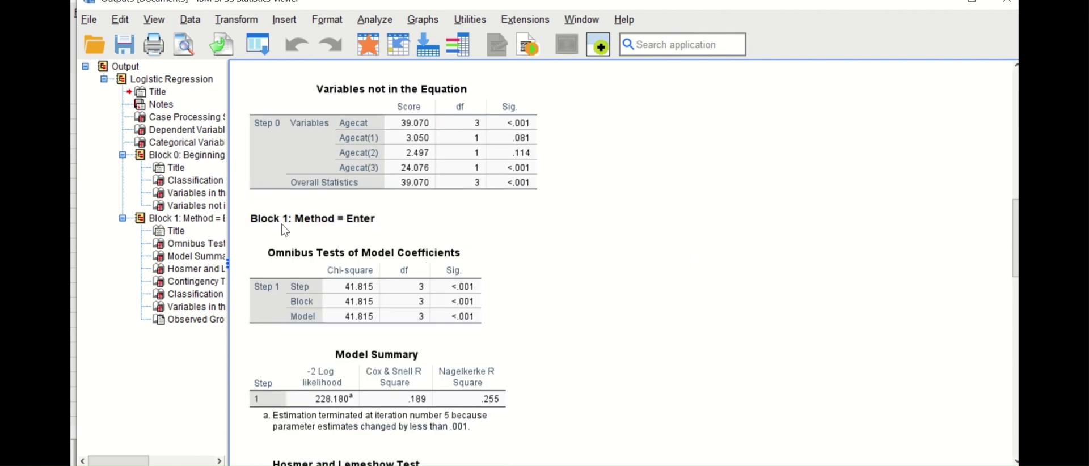
{"action": "scroll", "coordinate": [340, 256], "scroll_direction": "down", "scroll_amount": 3}
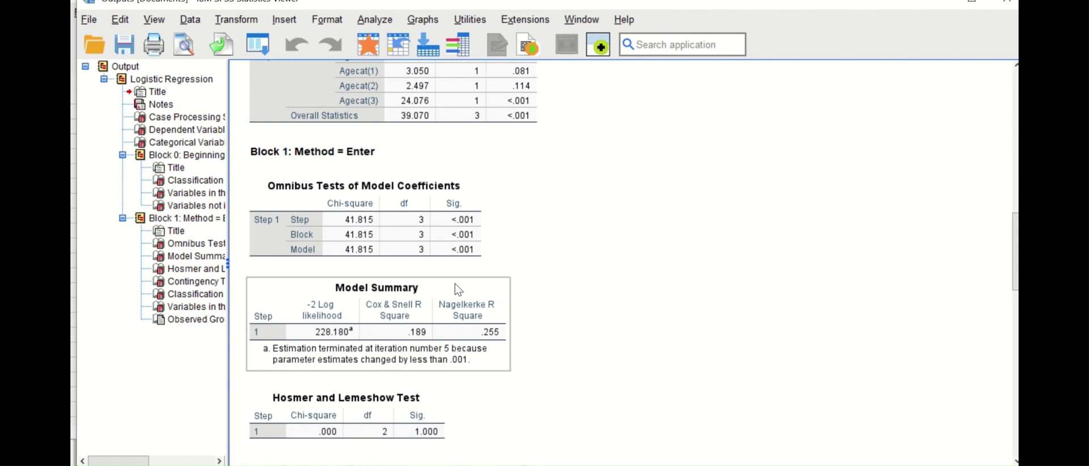
{"action": "scroll", "coordinate": [459, 289], "scroll_direction": "down", "scroll_amount": 3}
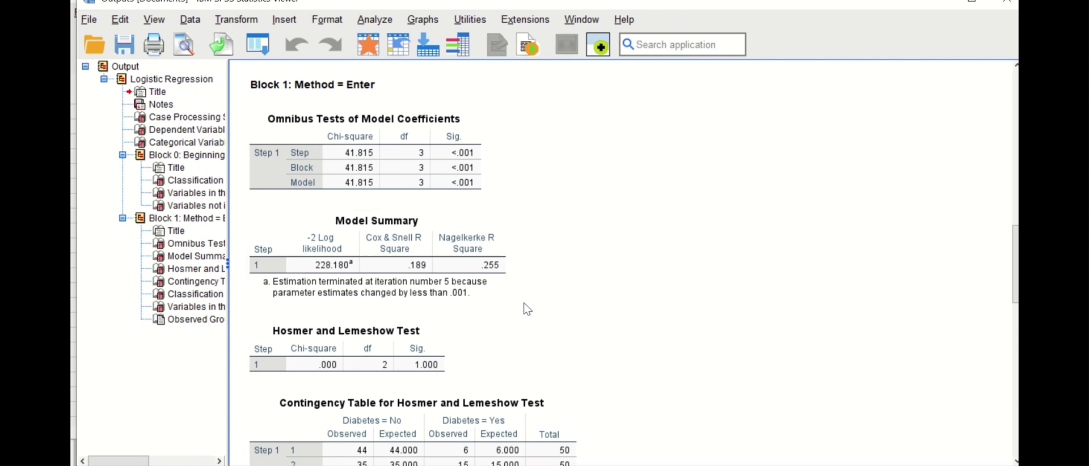
{"action": "scroll", "coordinate": [513, 295], "scroll_direction": "down", "scroll_amount": 3}
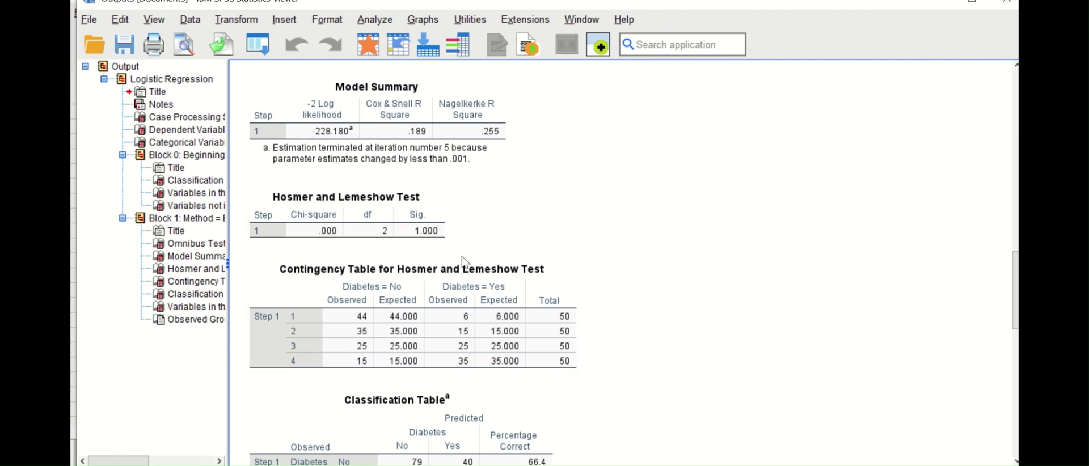
{"action": "scroll", "coordinate": [686, 261], "scroll_direction": "down", "scroll_amount": 3}
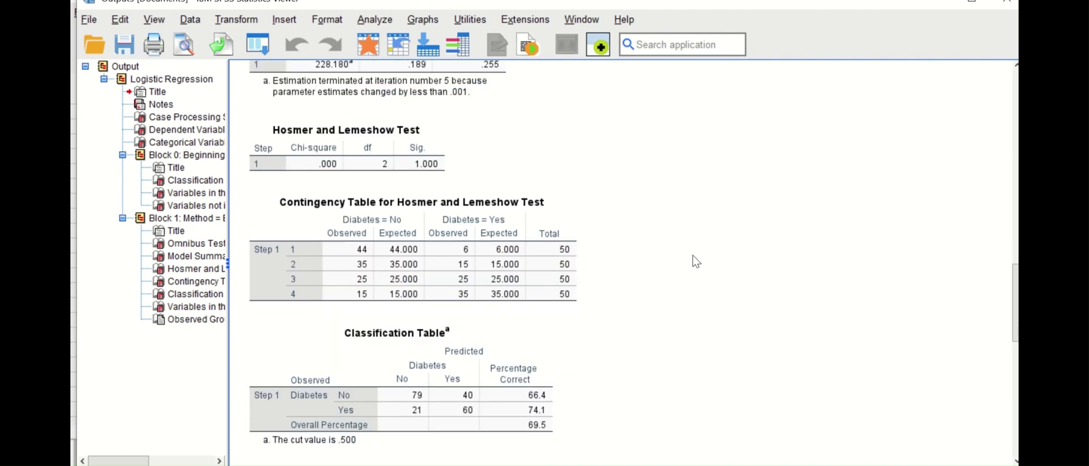
{"action": "scroll", "coordinate": [698, 262], "scroll_direction": "down", "scroll_amount": 6}
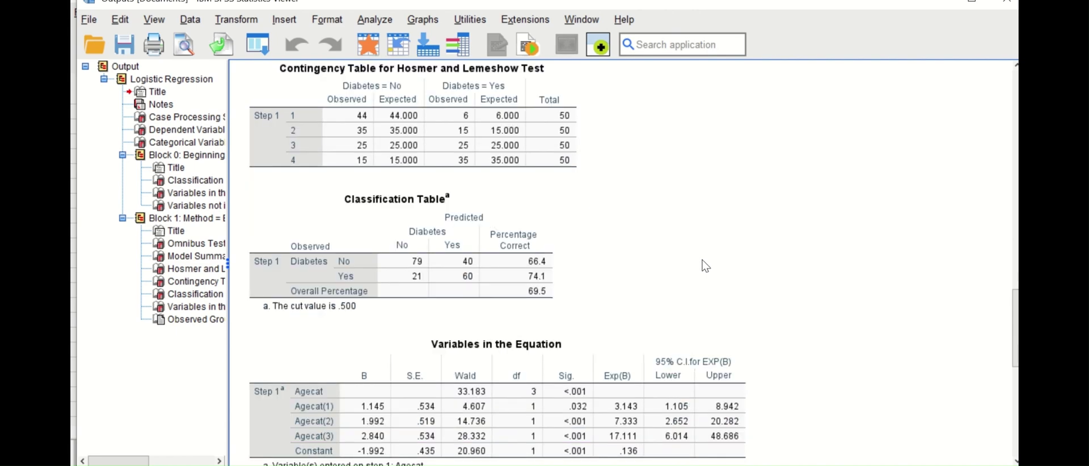
- Read the coefficients, significance, Exp(B) and 95% confidence intervals for each Agecat level in Block 1's Variables in the Equation table
{"action": "scroll", "coordinate": [737, 259], "scroll_direction": "down", "scroll_amount": 6}
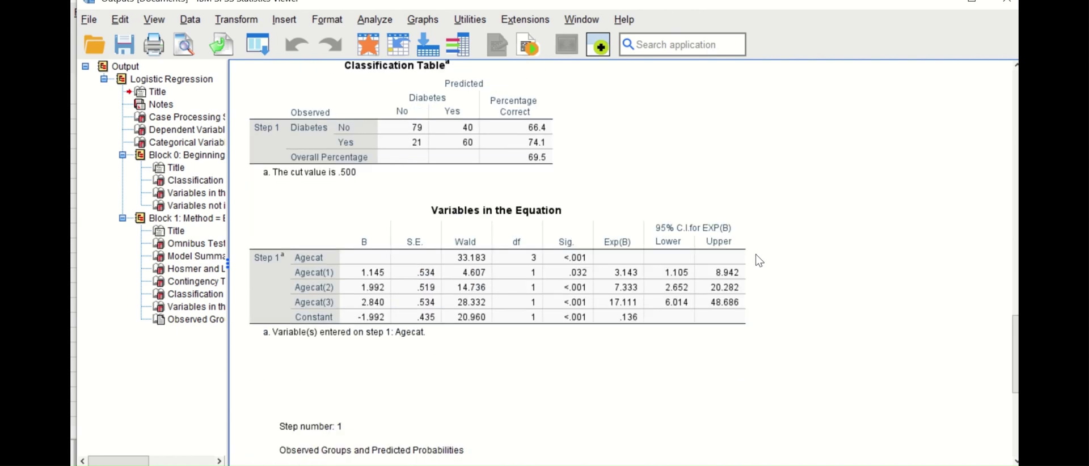
{"action": "left_click", "coordinate": [747, 271]}
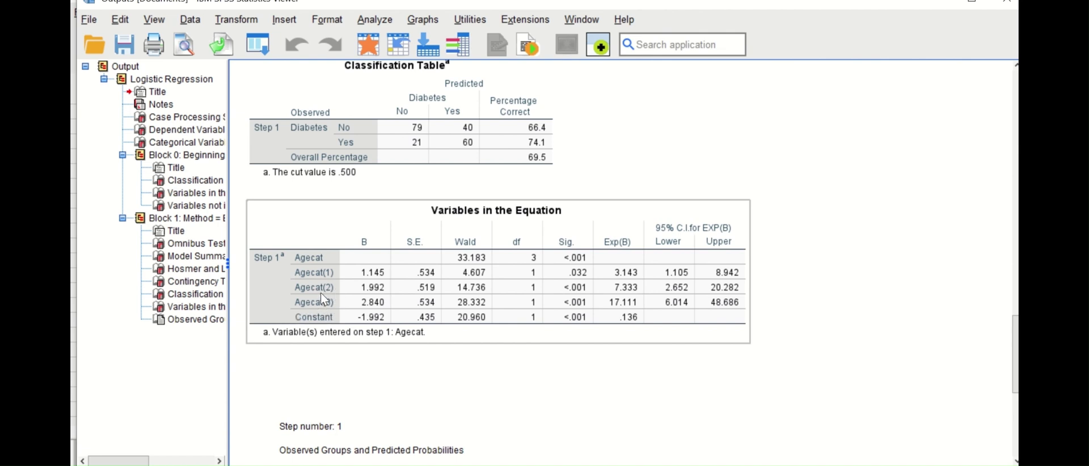
{"action": "left_click", "coordinate": [116, 366]}
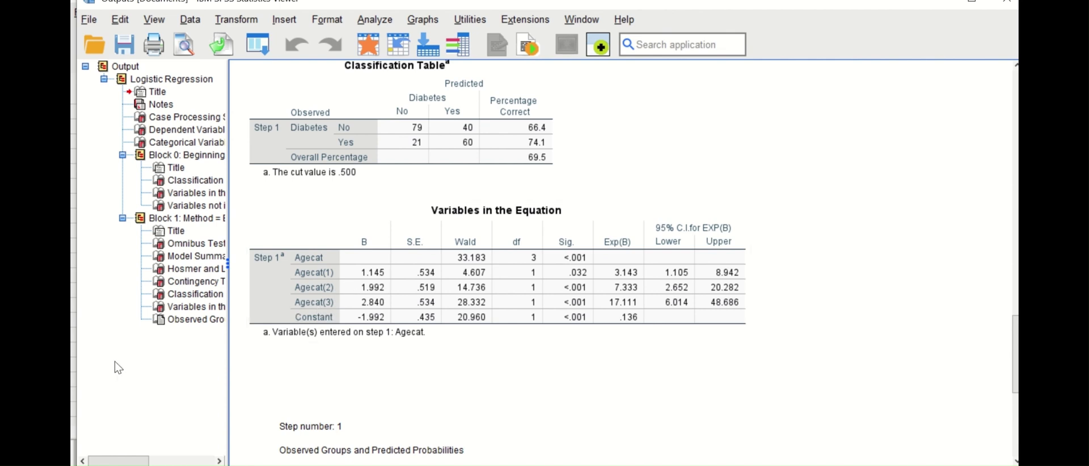
{"action": "left_click", "coordinate": [366, 328]}
{"action": "scroll", "coordinate": [913, 302], "scroll_direction": "down", "scroll_amount": 3}
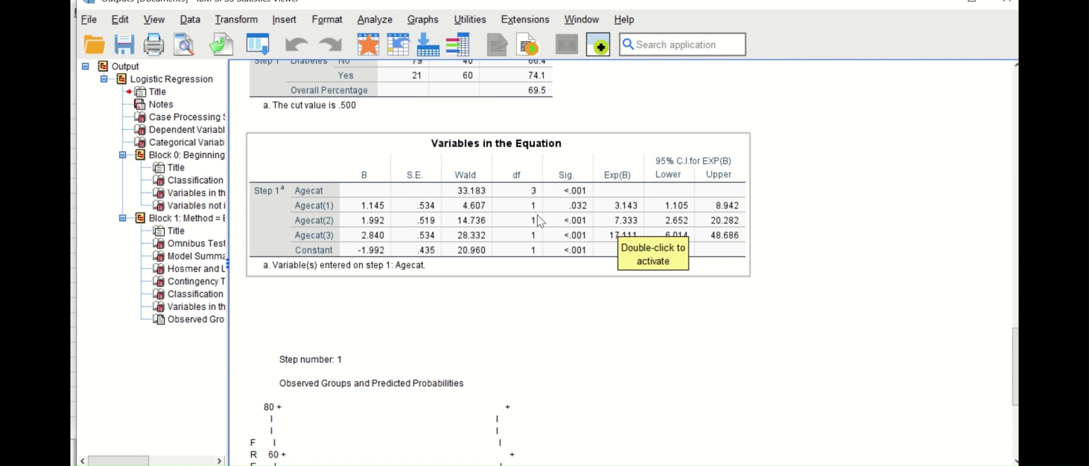
{"action": "left_click", "coordinate": [799, 281]}
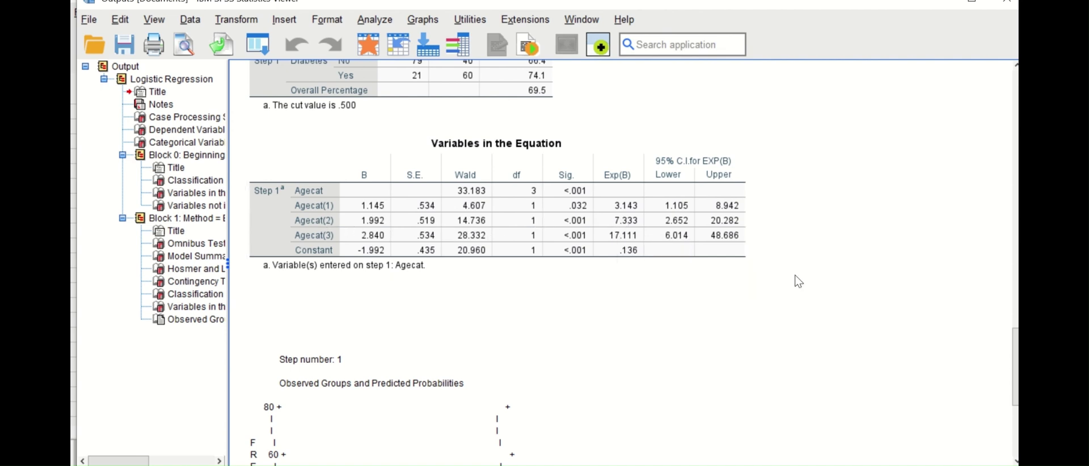